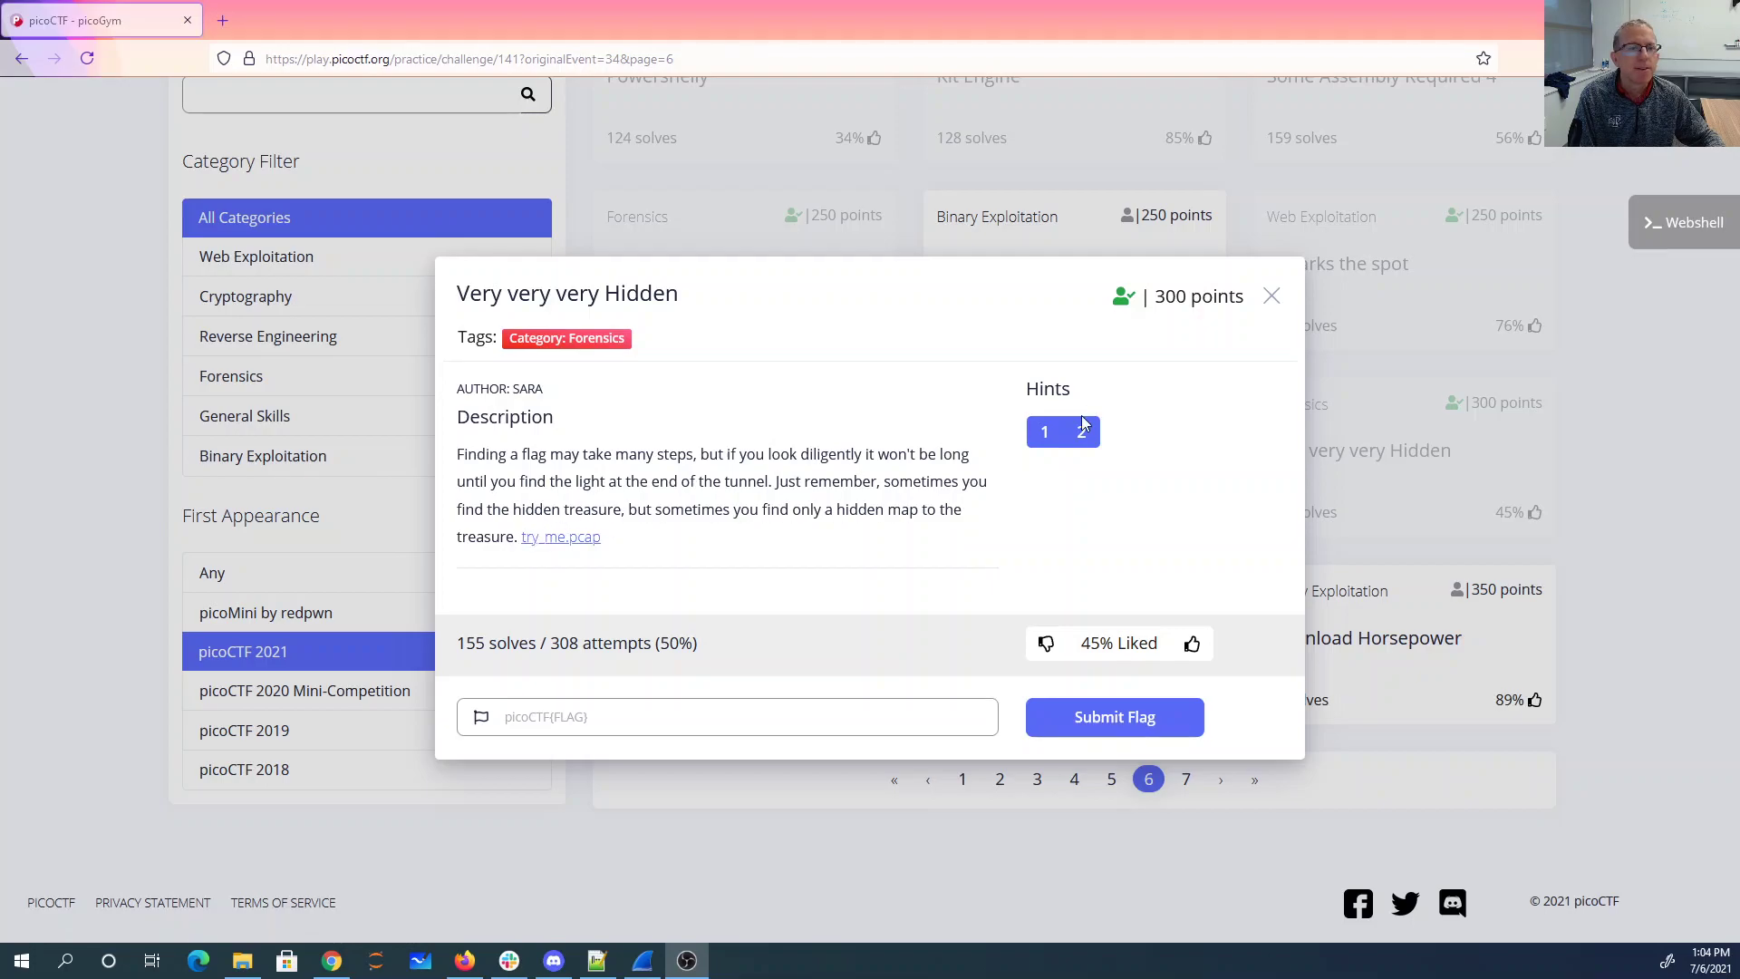
Step: Reveal hints 1 and 2 for 'Very very very Hidden'; hint 2 says to reverse the hidden message
left_click(1052, 434)
left_click(1051, 434)
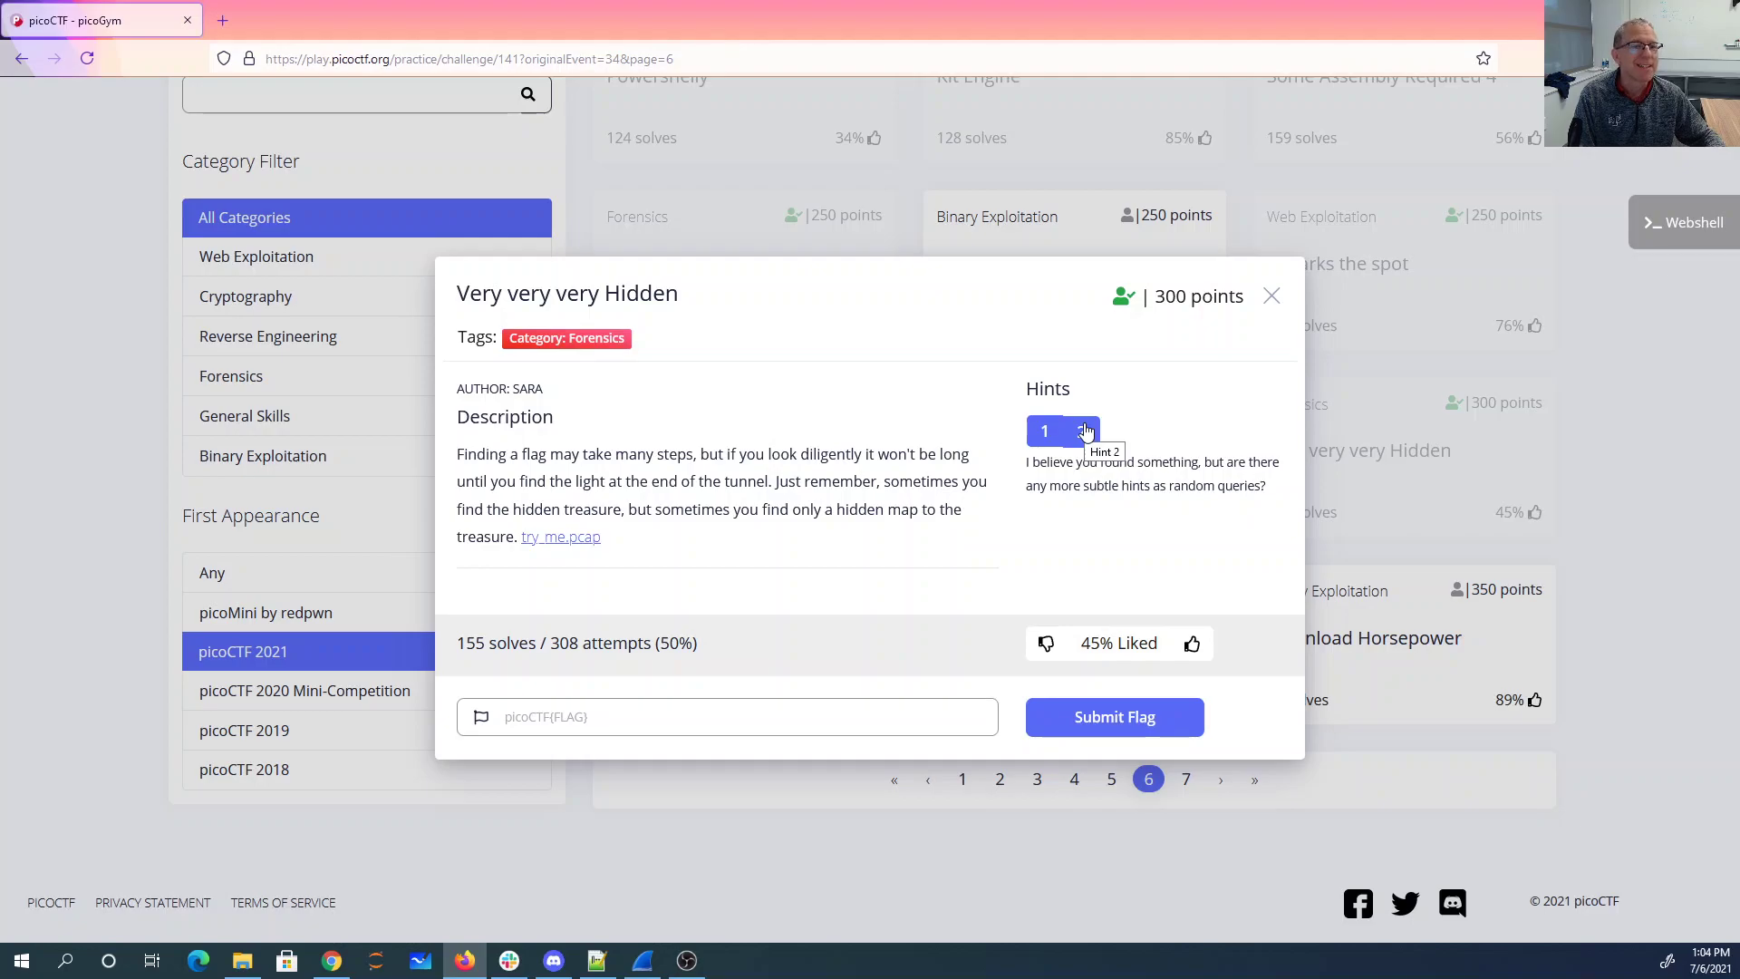
left_click(1086, 432)
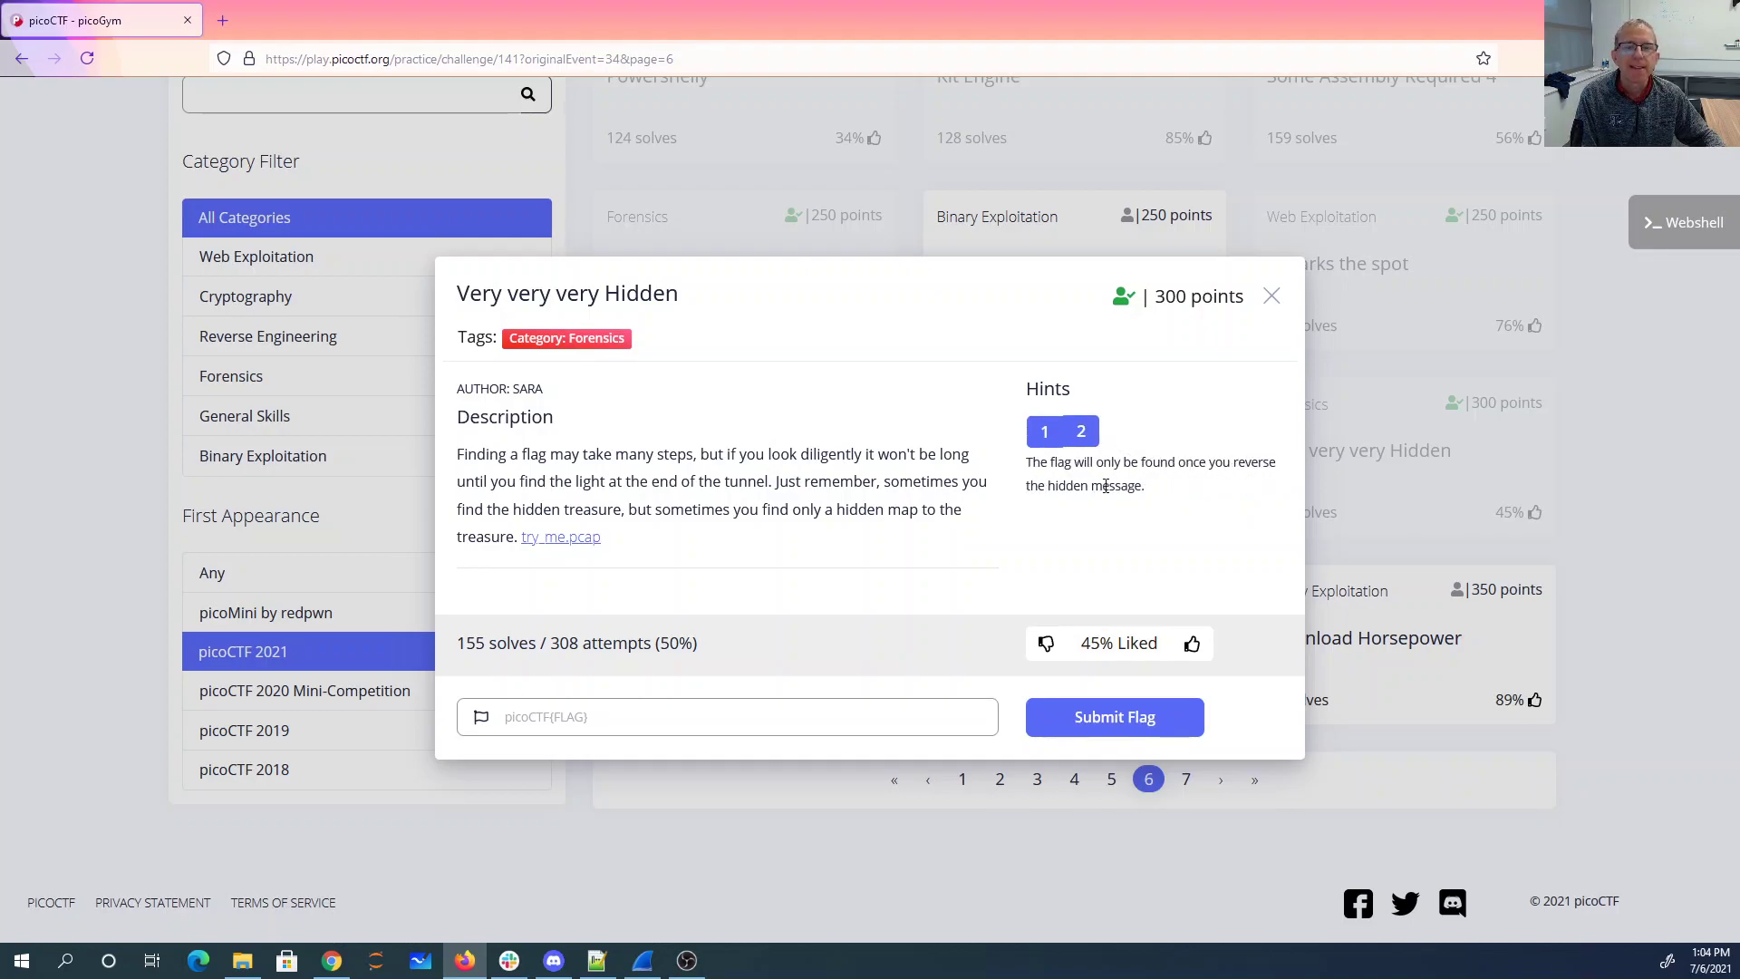
Step: Follow packet 584's TCP stream to read the duck.png download, then close the stream view
left_click(641, 960)
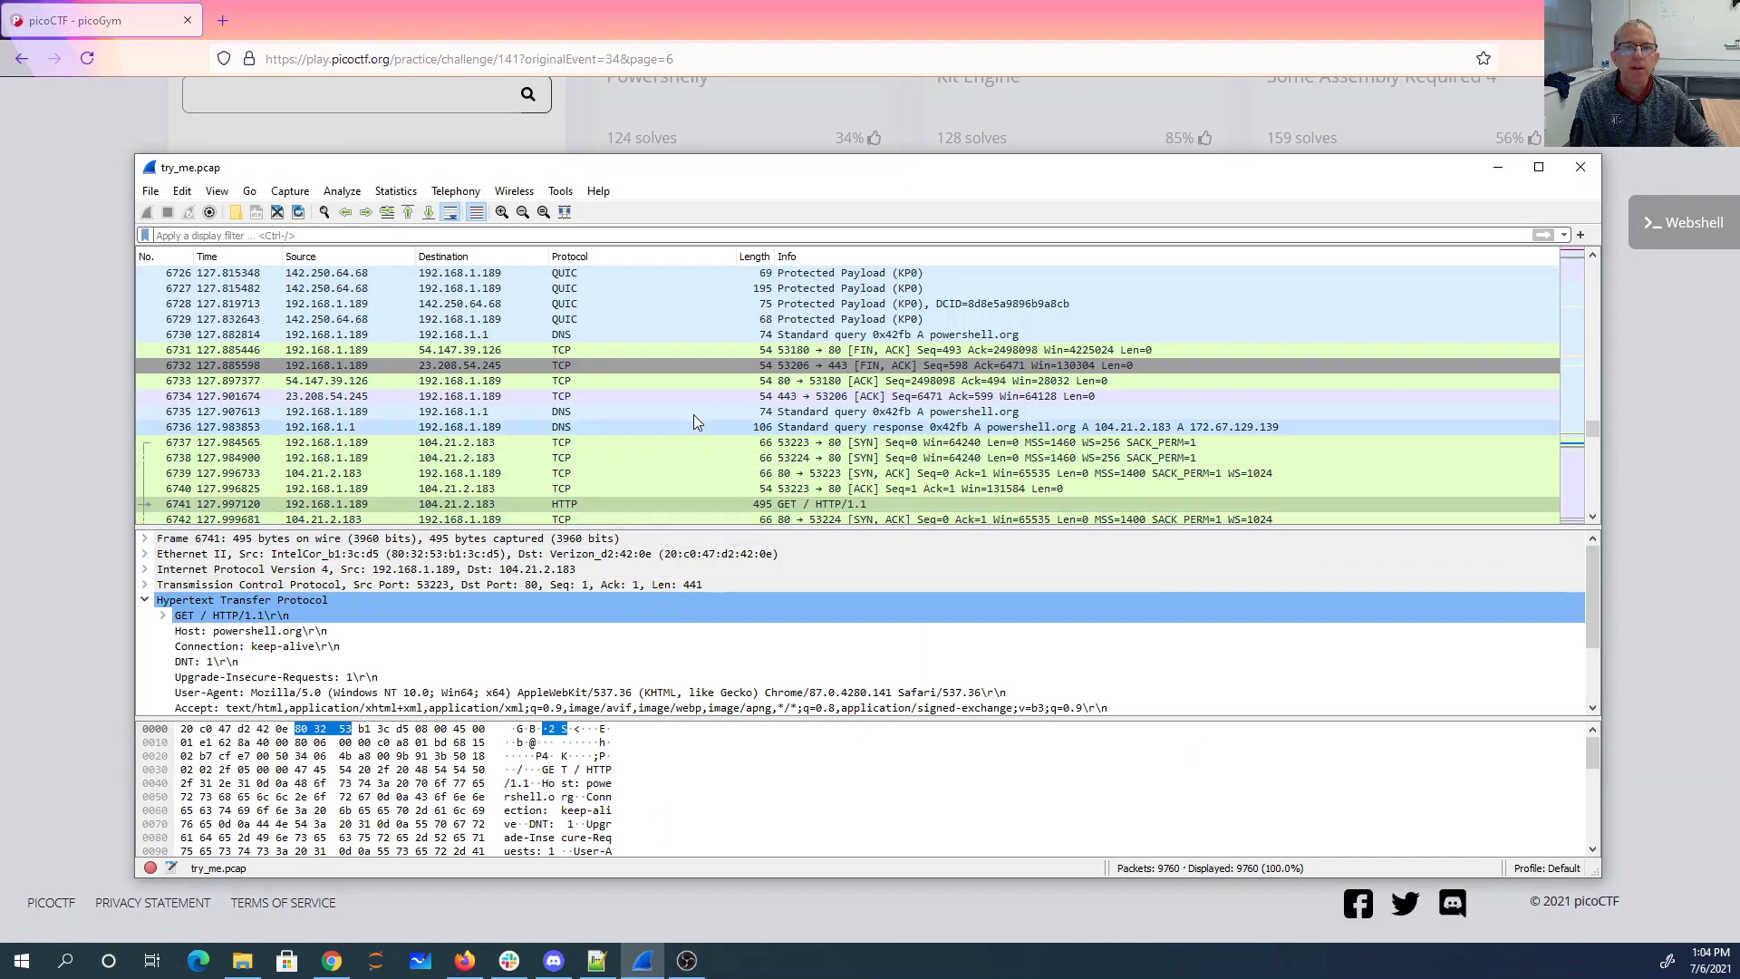
scroll(809, 302, "up", 6)
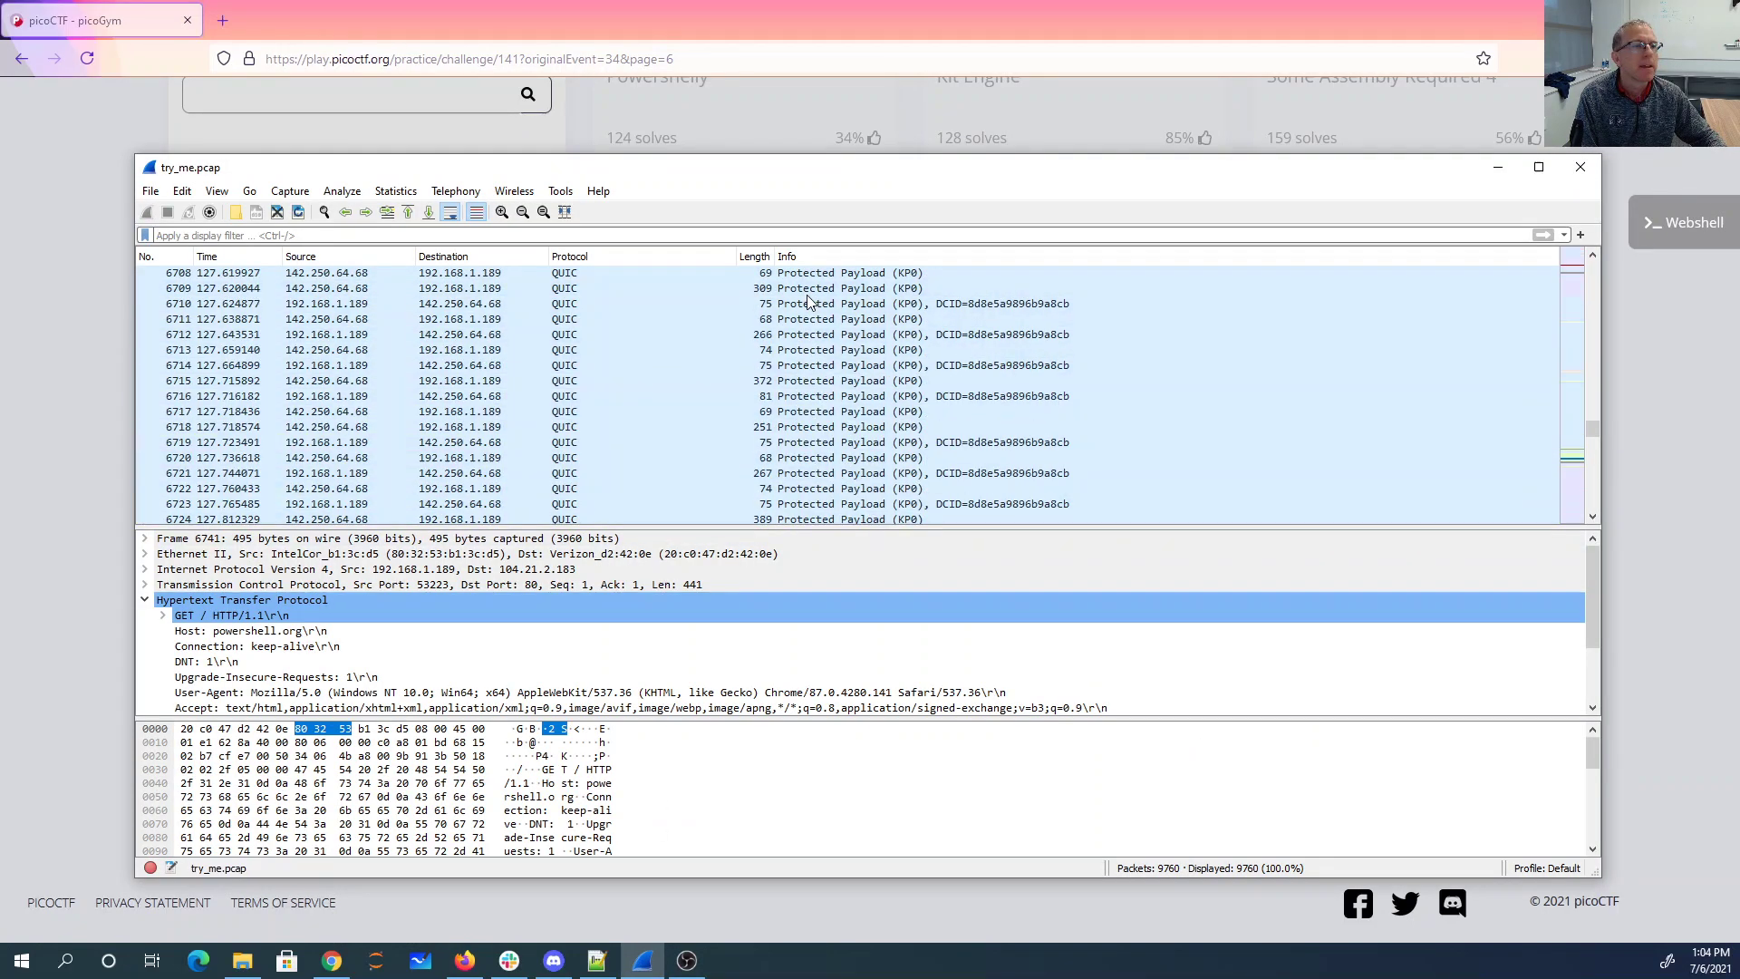
left_click_drag(1592, 426, 1595, 284)
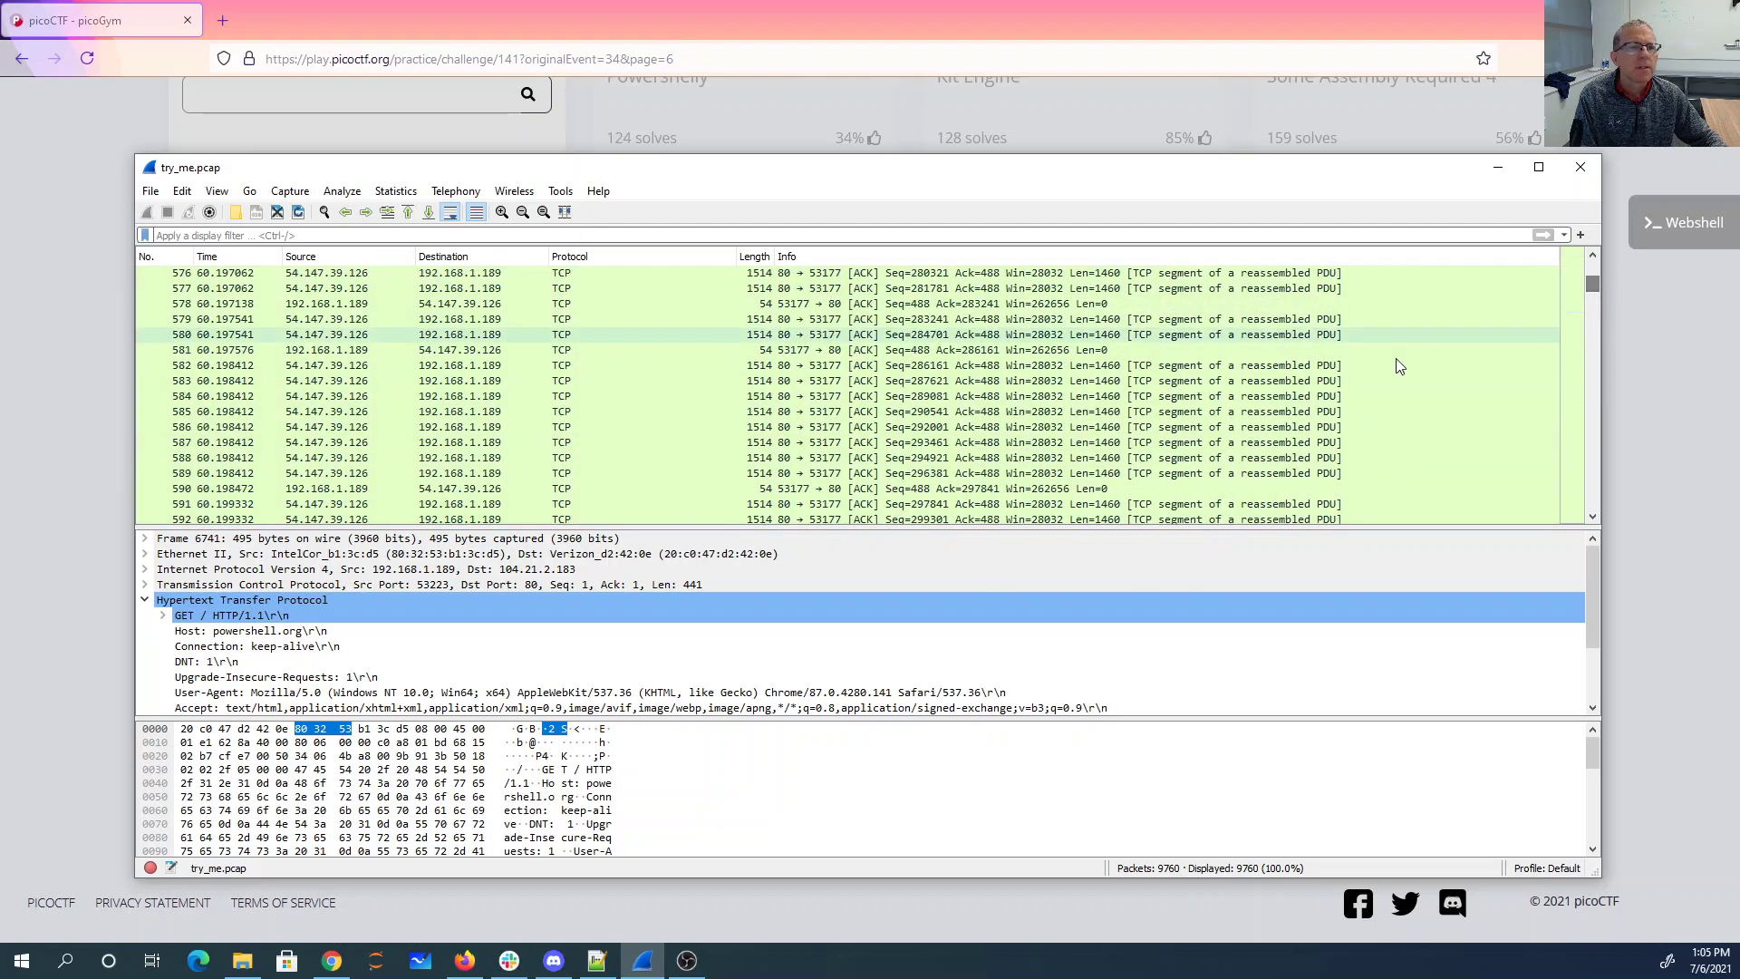
left_click(1067, 400)
right_click(1067, 399)
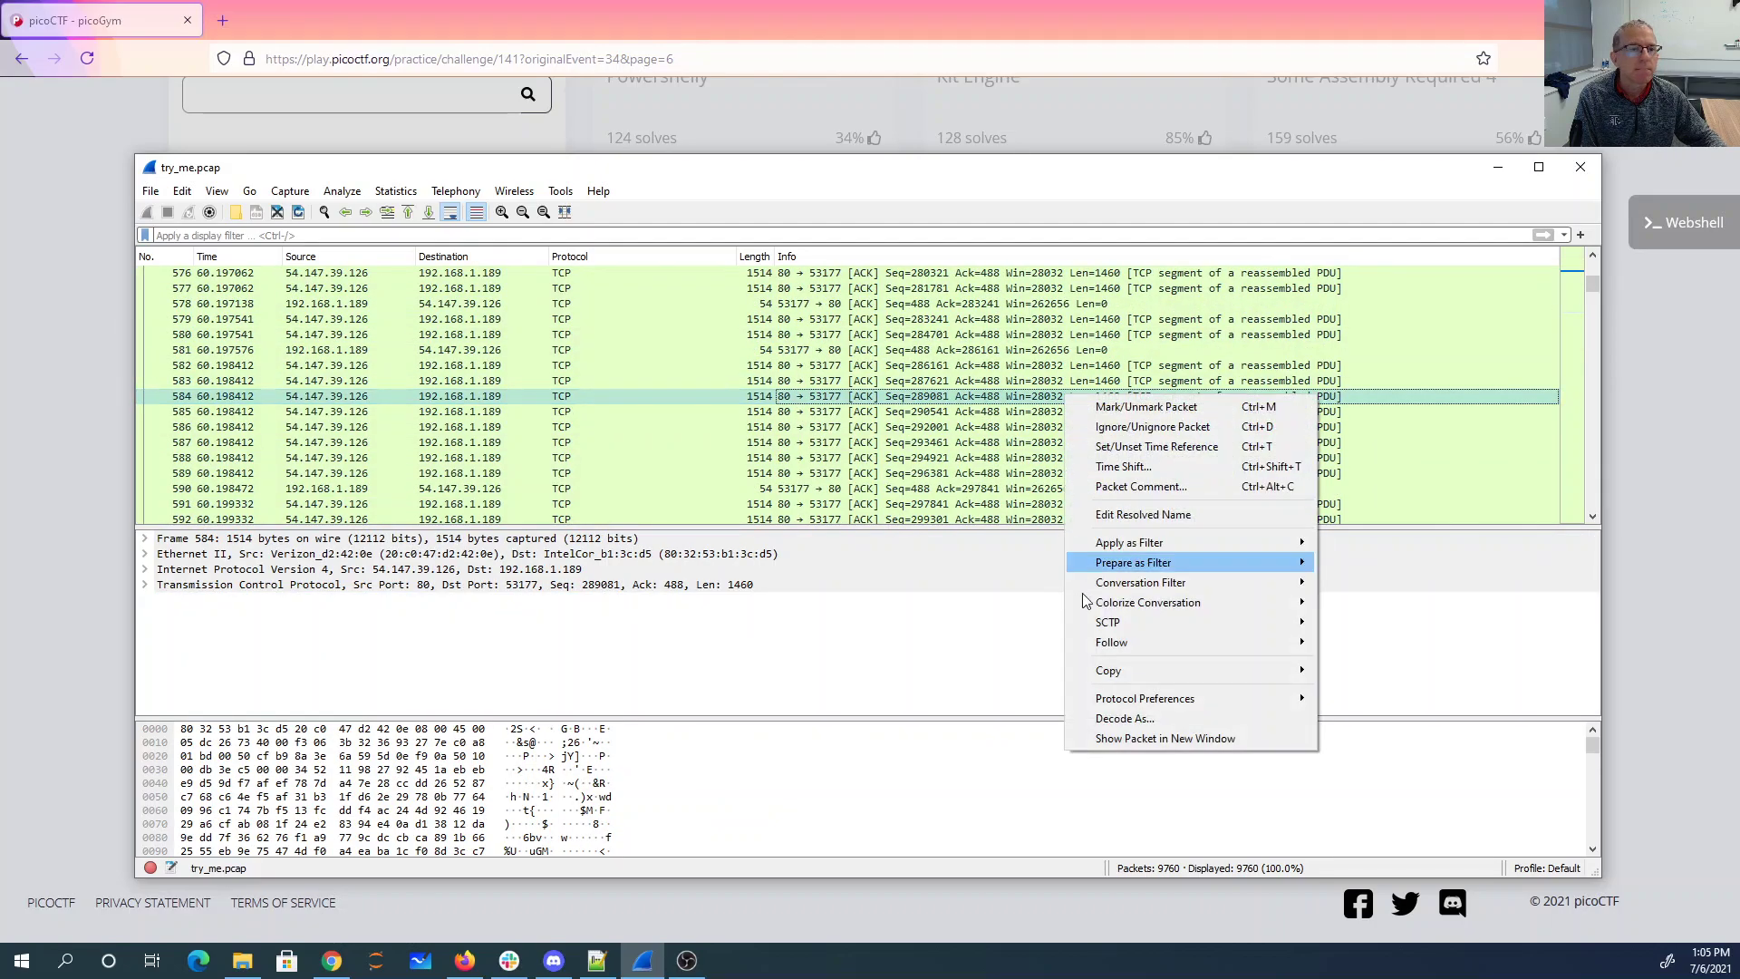
mouse_move(1124, 651)
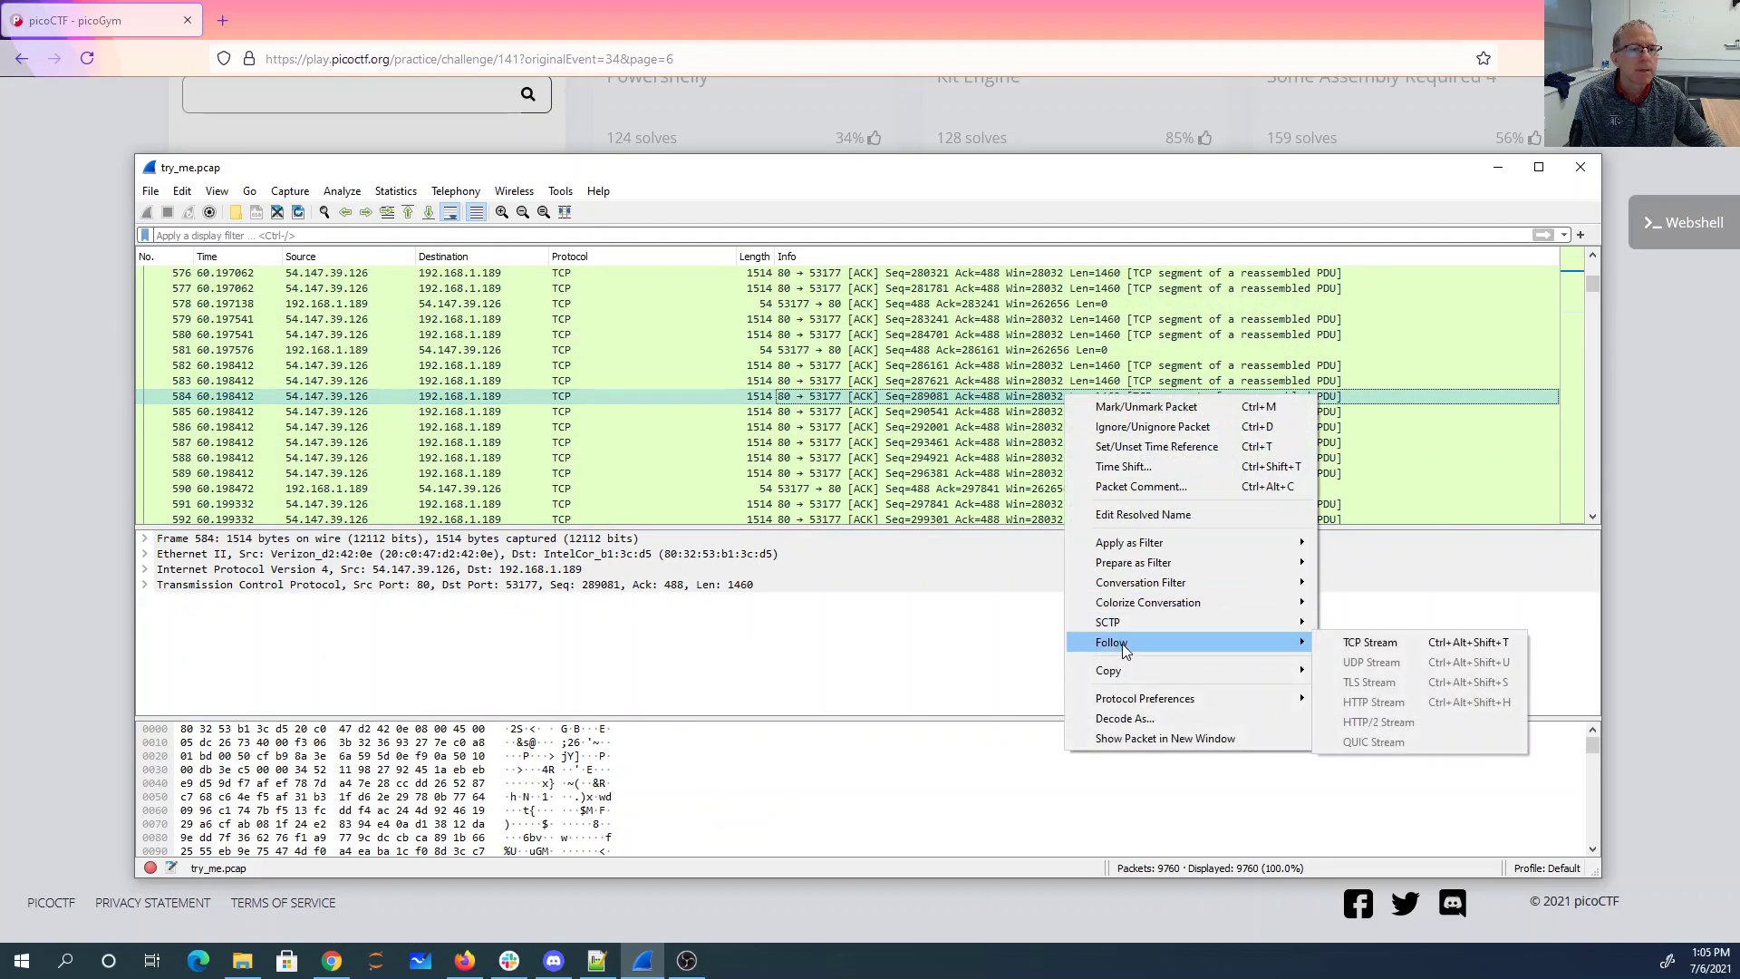
left_click(1369, 642)
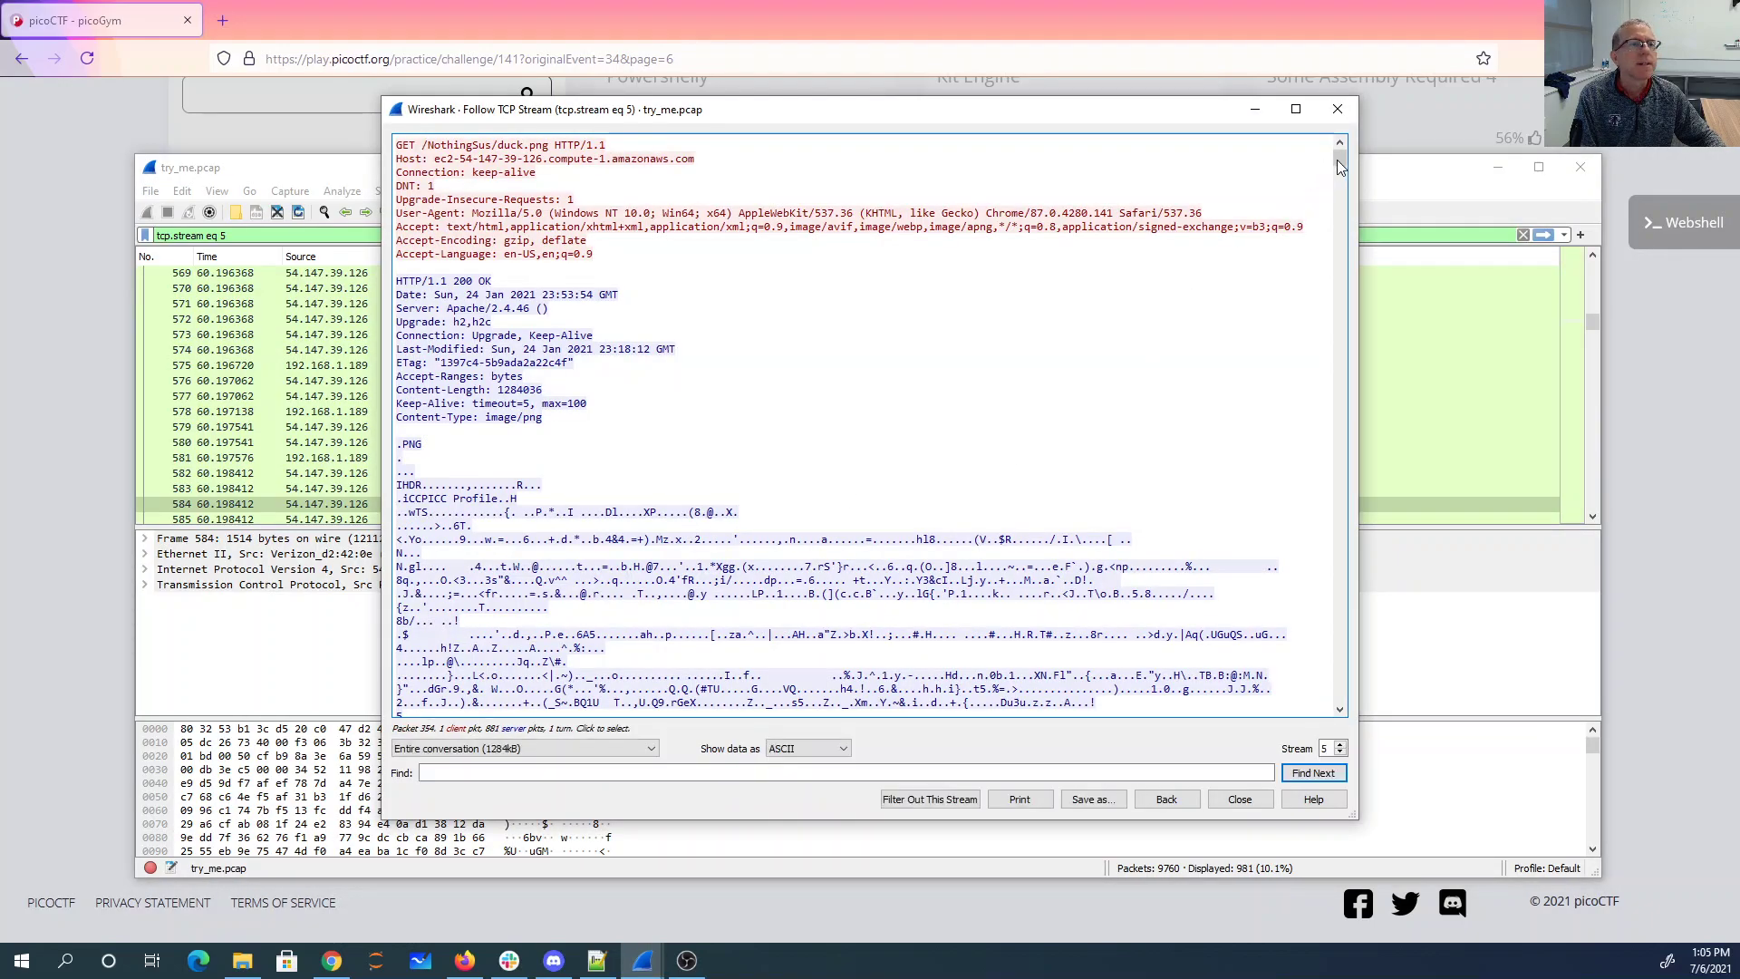
left_click_drag(1339, 167, 1374, 90)
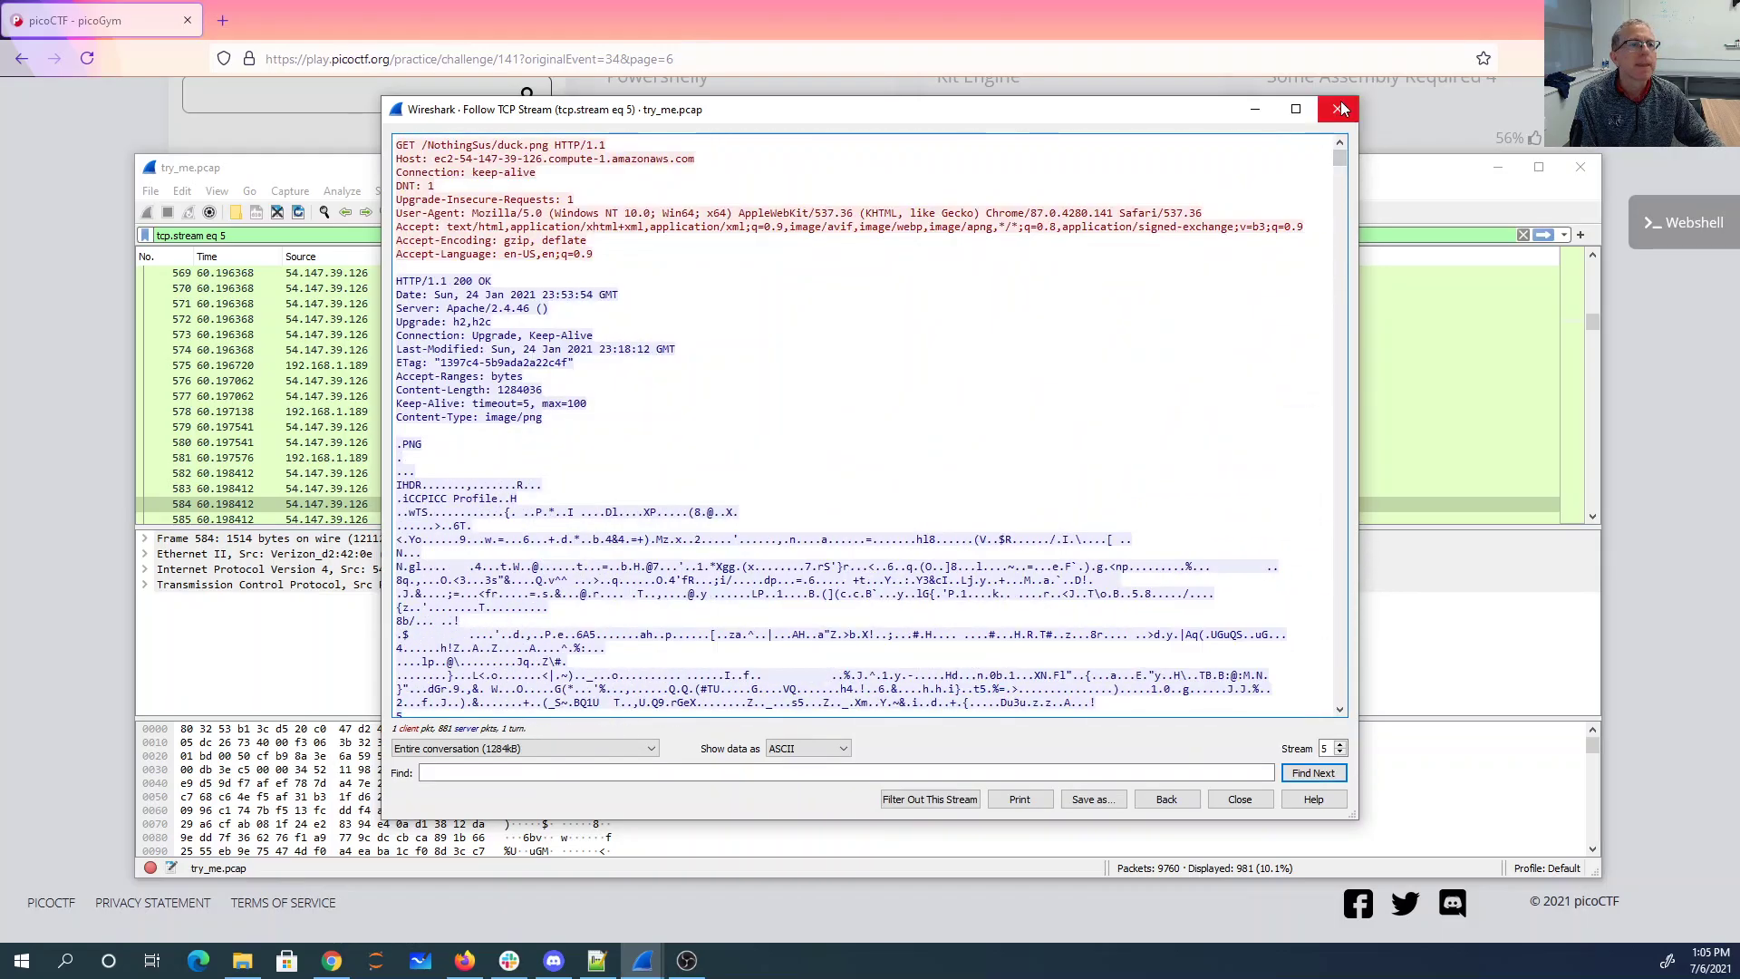
left_click(1340, 109)
Step: Clear the stream filter, apply an http filter, and inspect packet 6741's powershell.org GET request
left_click(1523, 235)
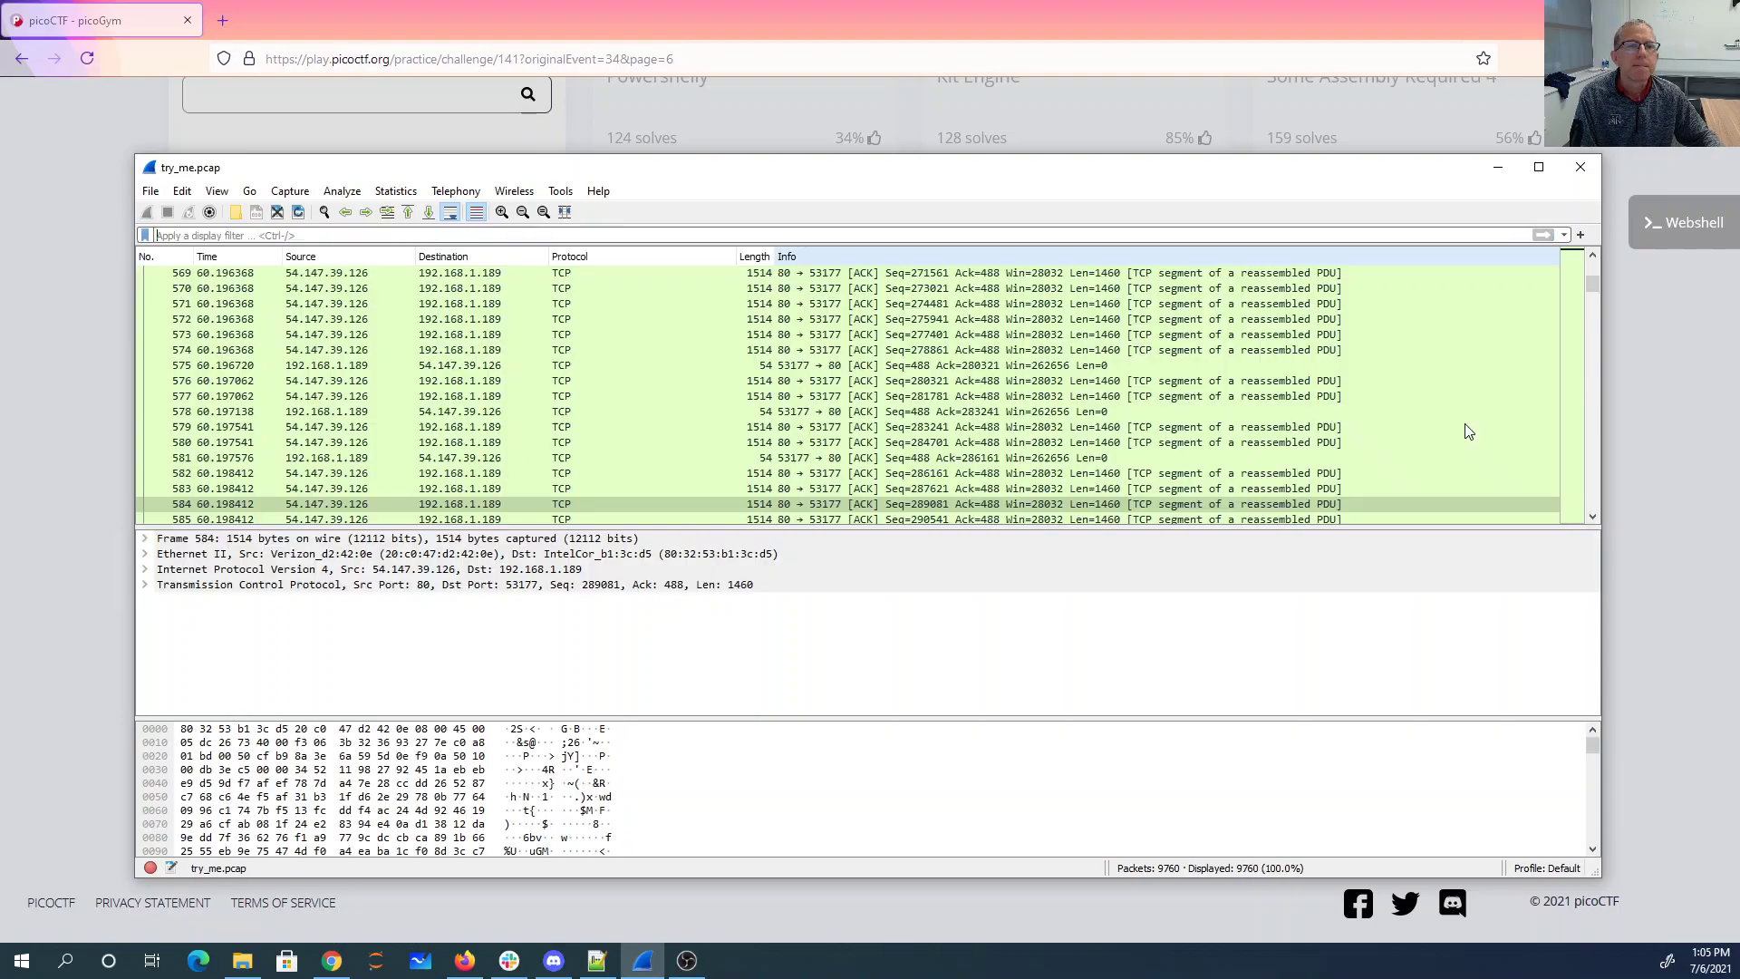
left_click_drag(1594, 284, 1579, 541)
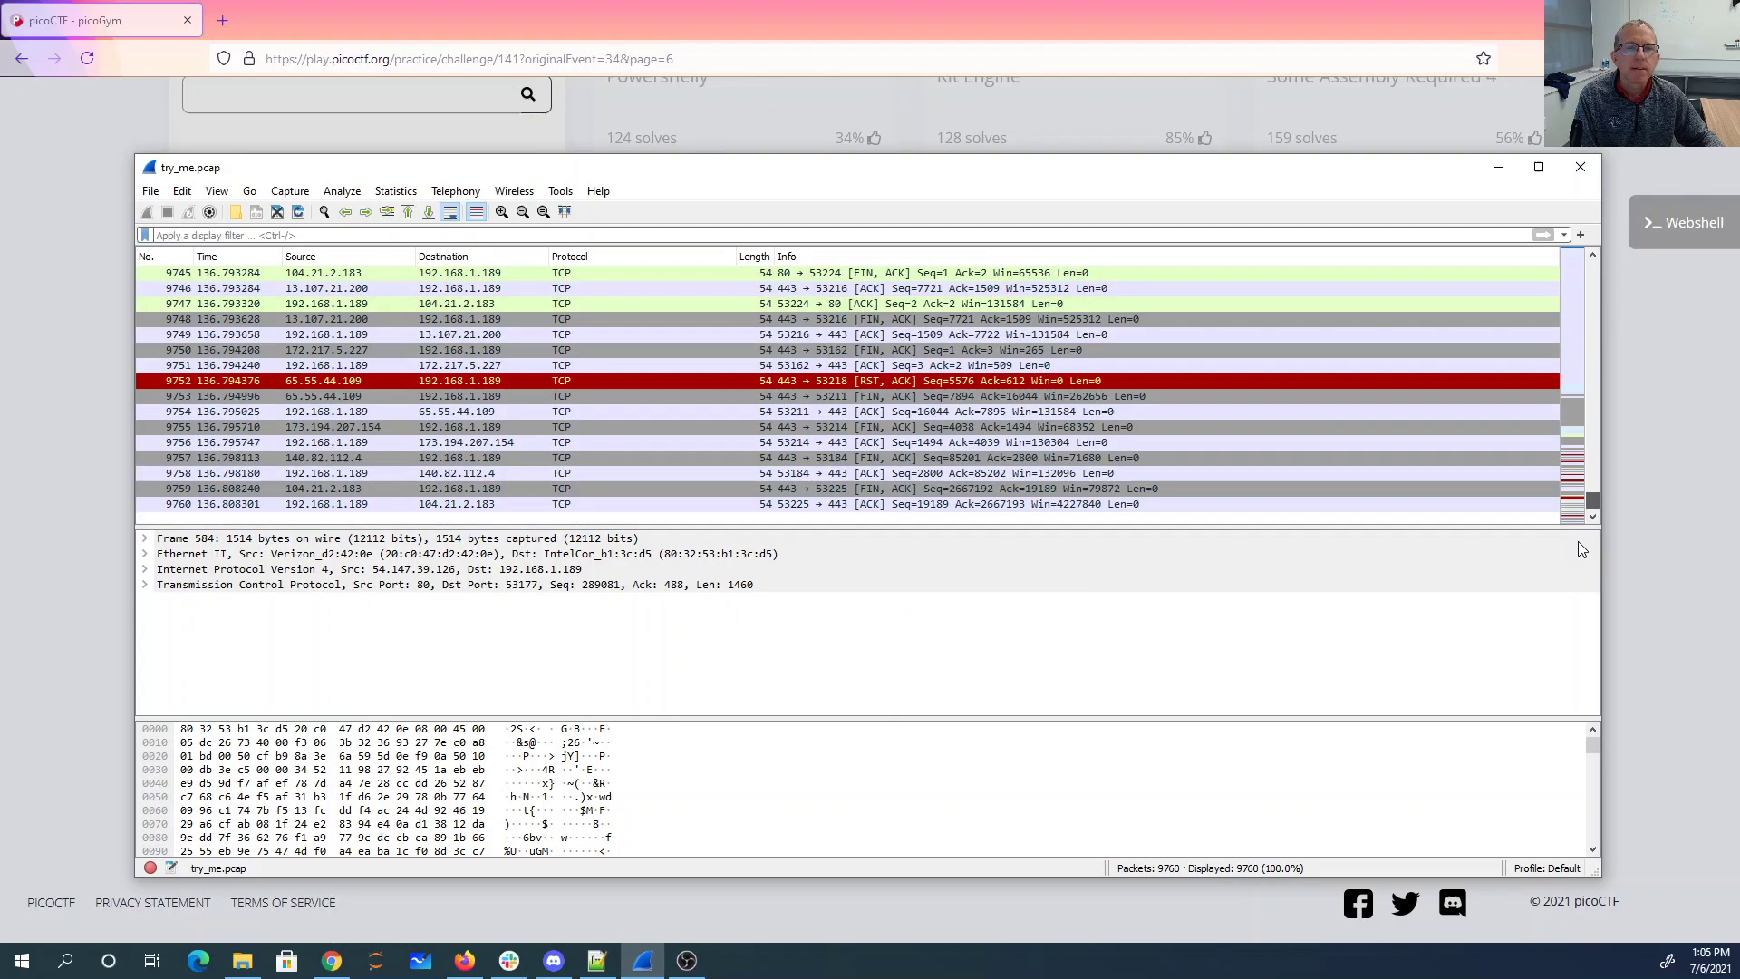
left_click(433, 235)
type("http")
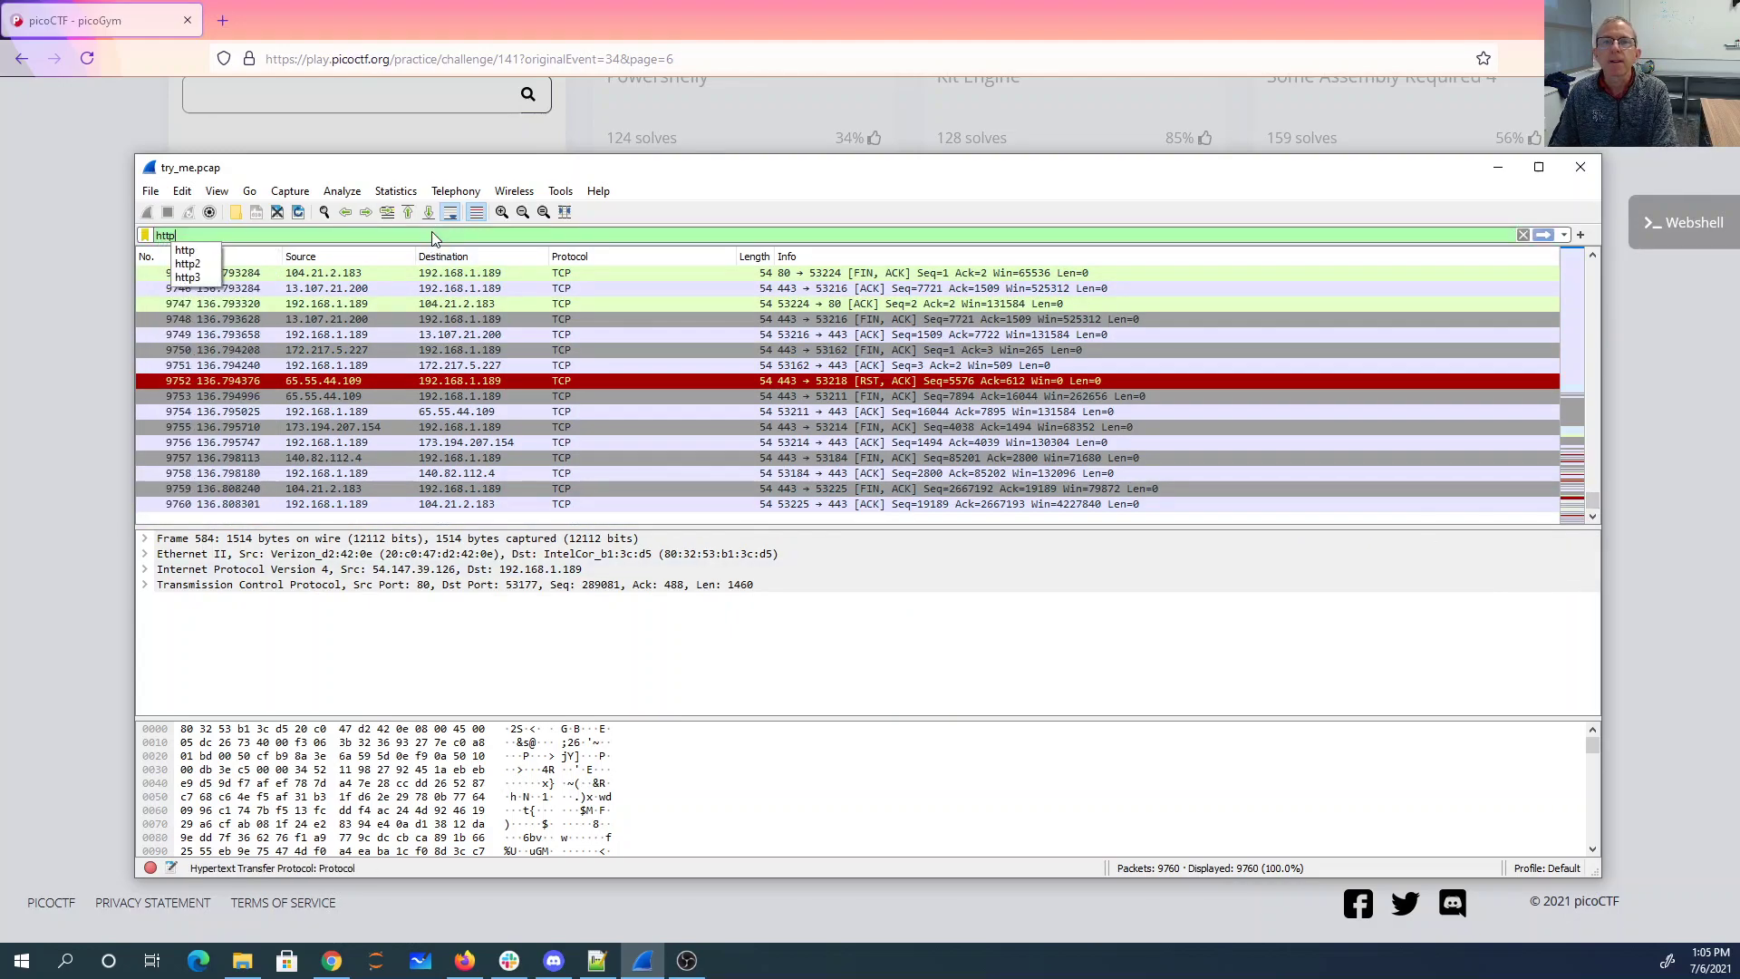
key("Return")
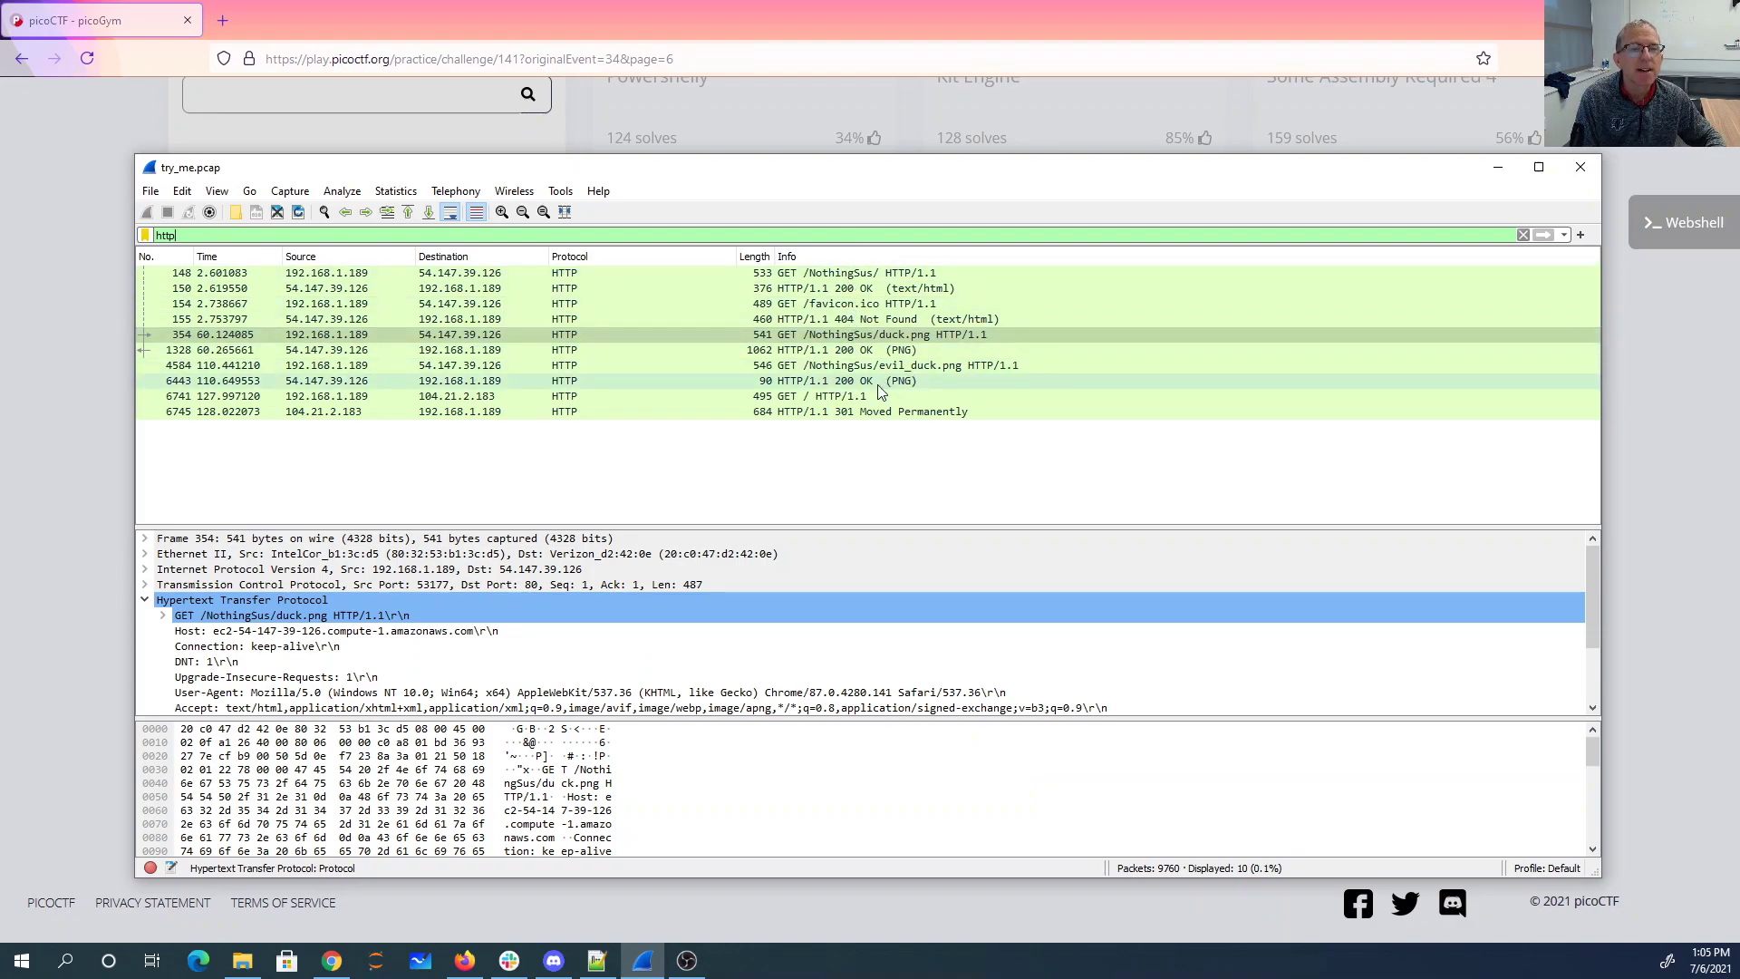
left_click(846, 399)
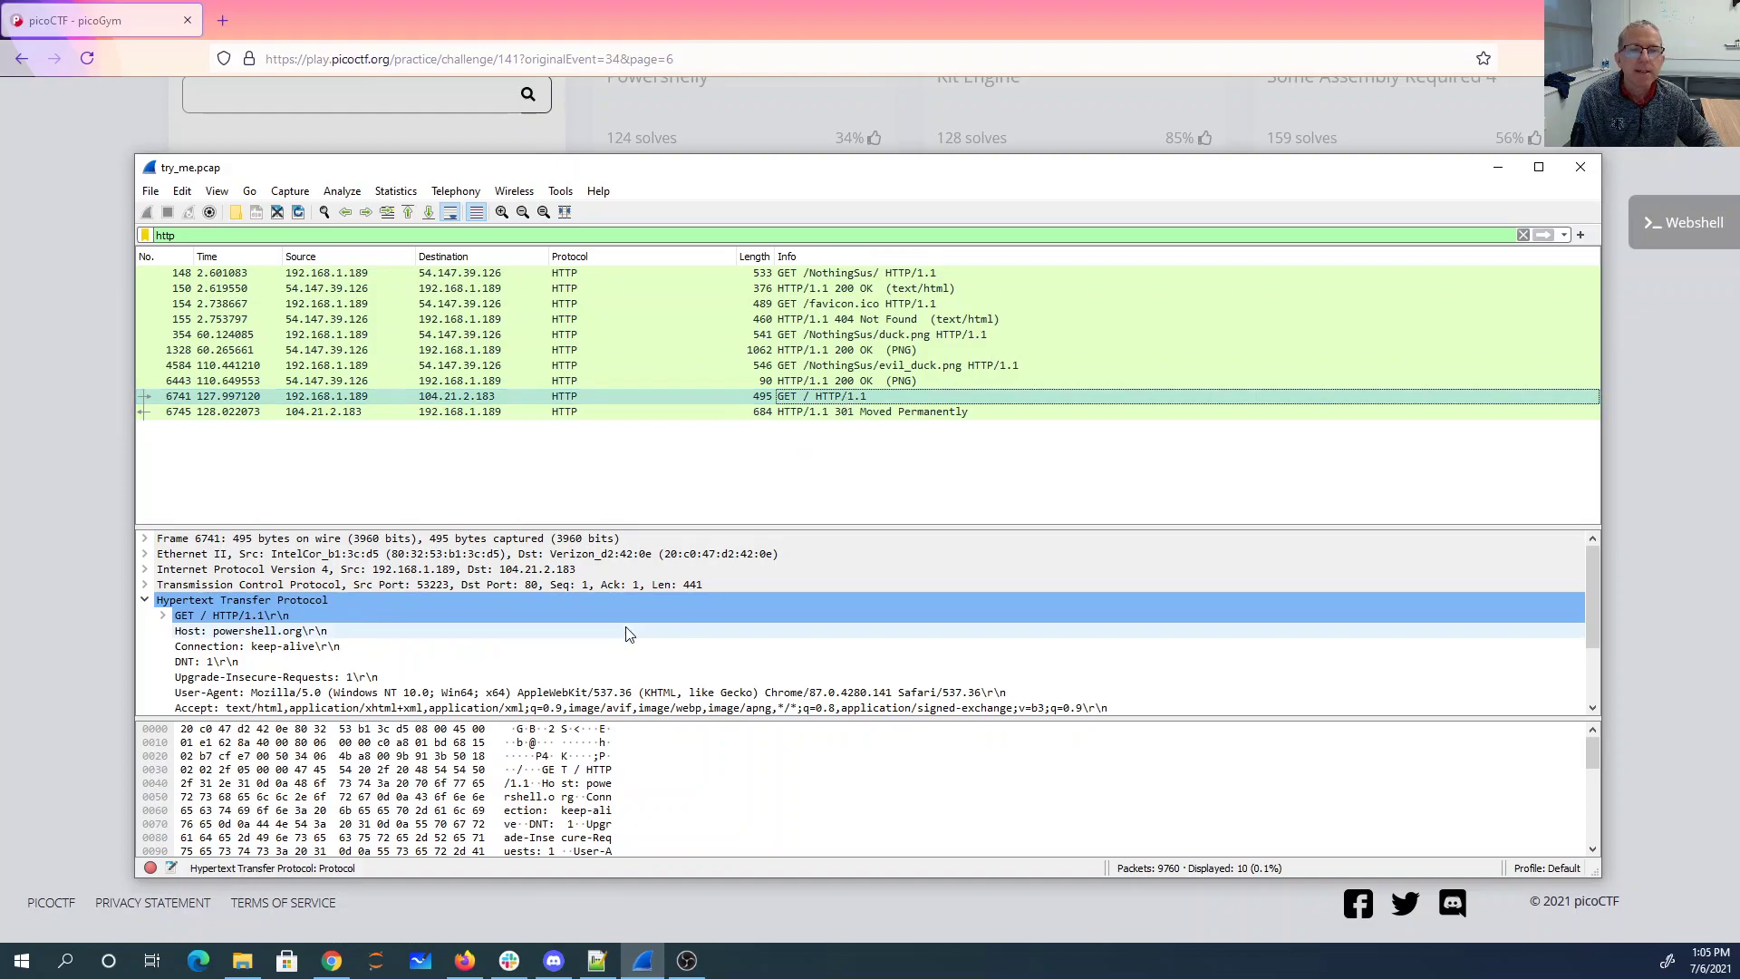
scroll(630, 634, "down", 2)
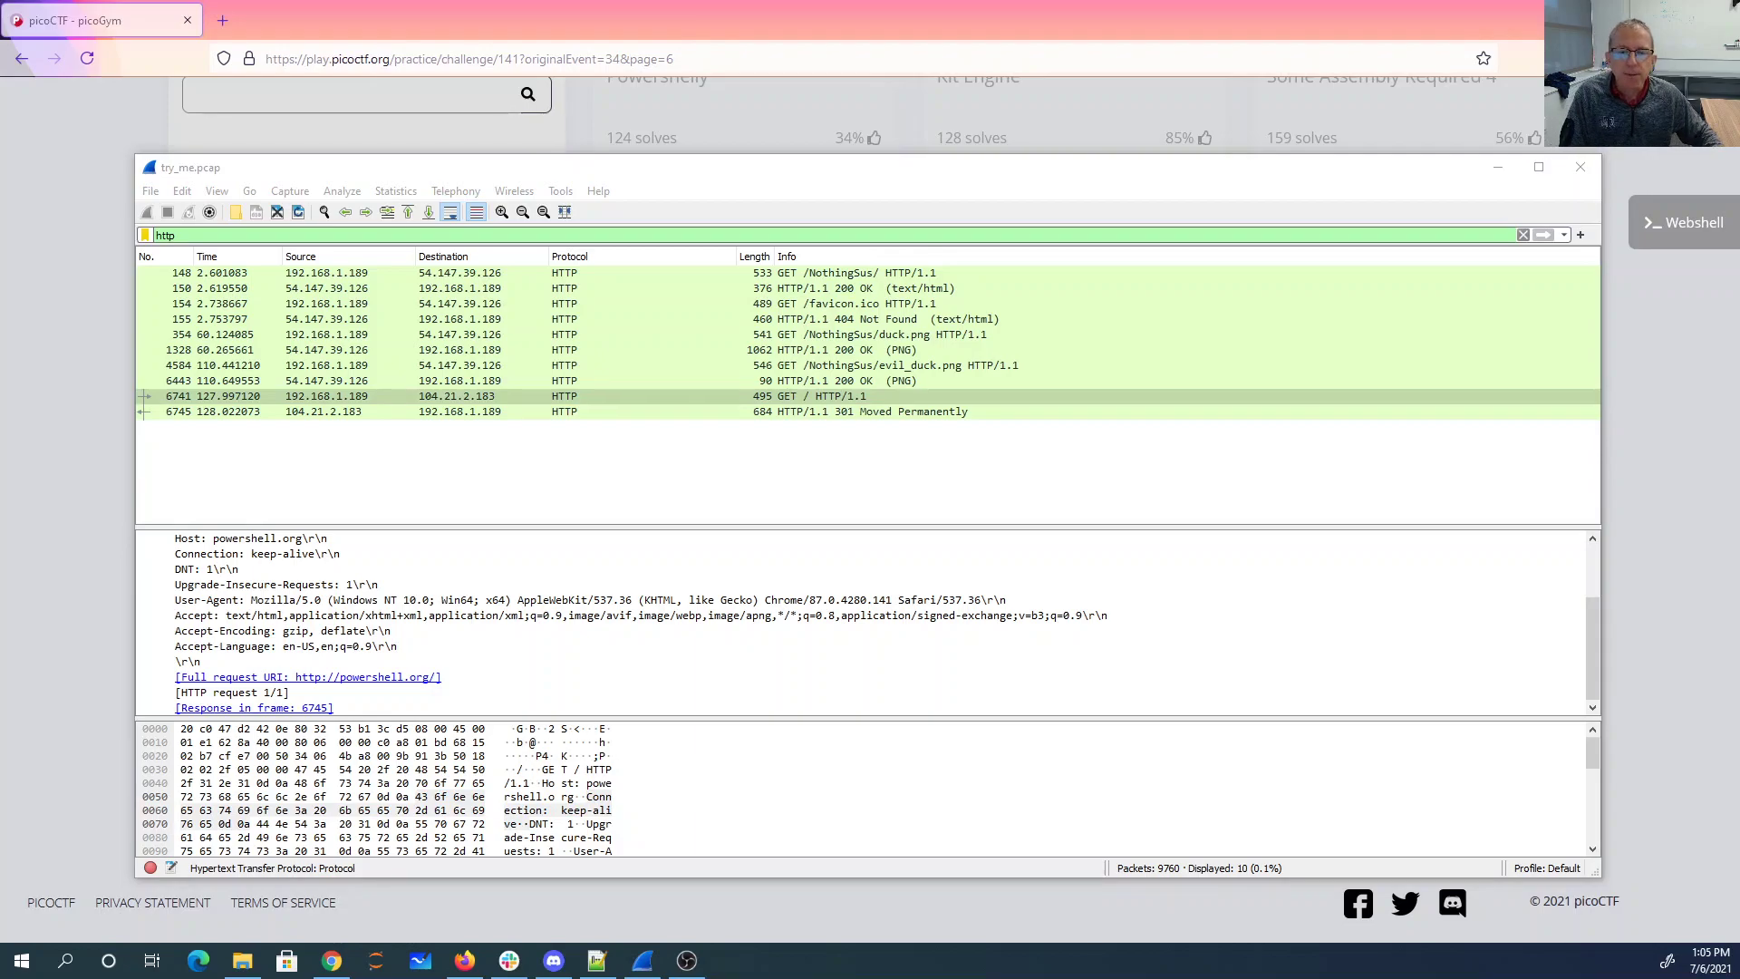
Step: Launch NetworkMiner.exe from the NetworkMiner_2-7-1 folder under picoCTF 2021
left_click(242, 960)
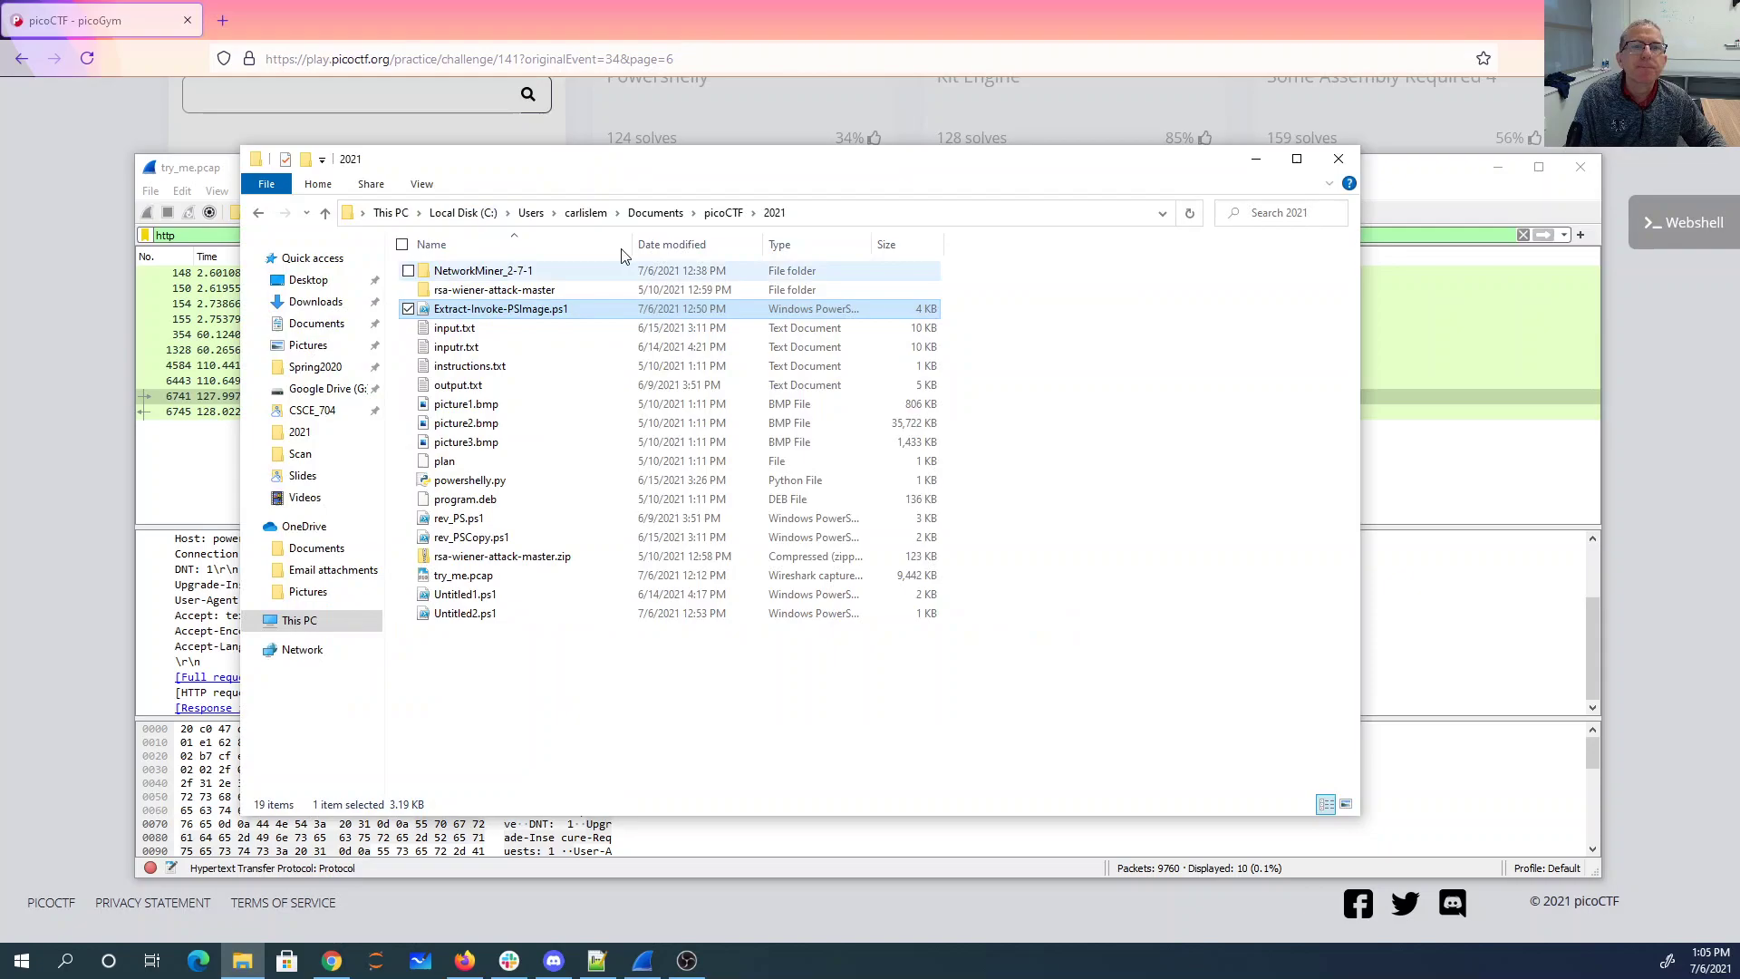
double_click(483, 271)
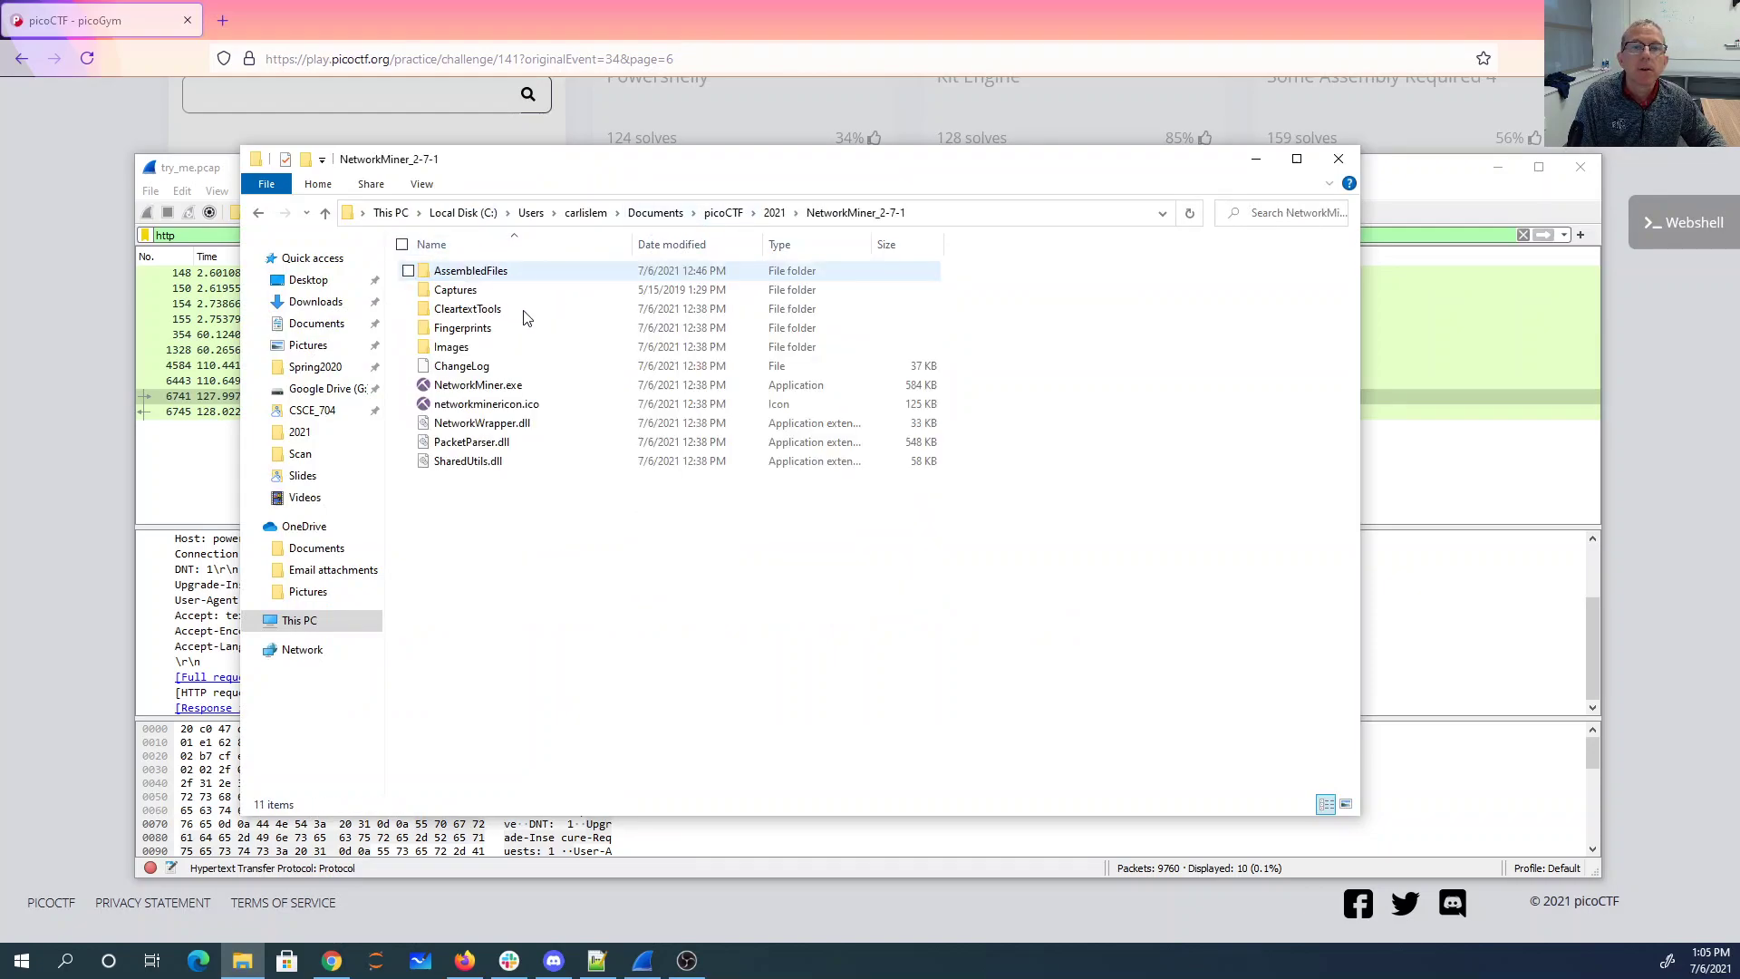
double_click(486, 388)
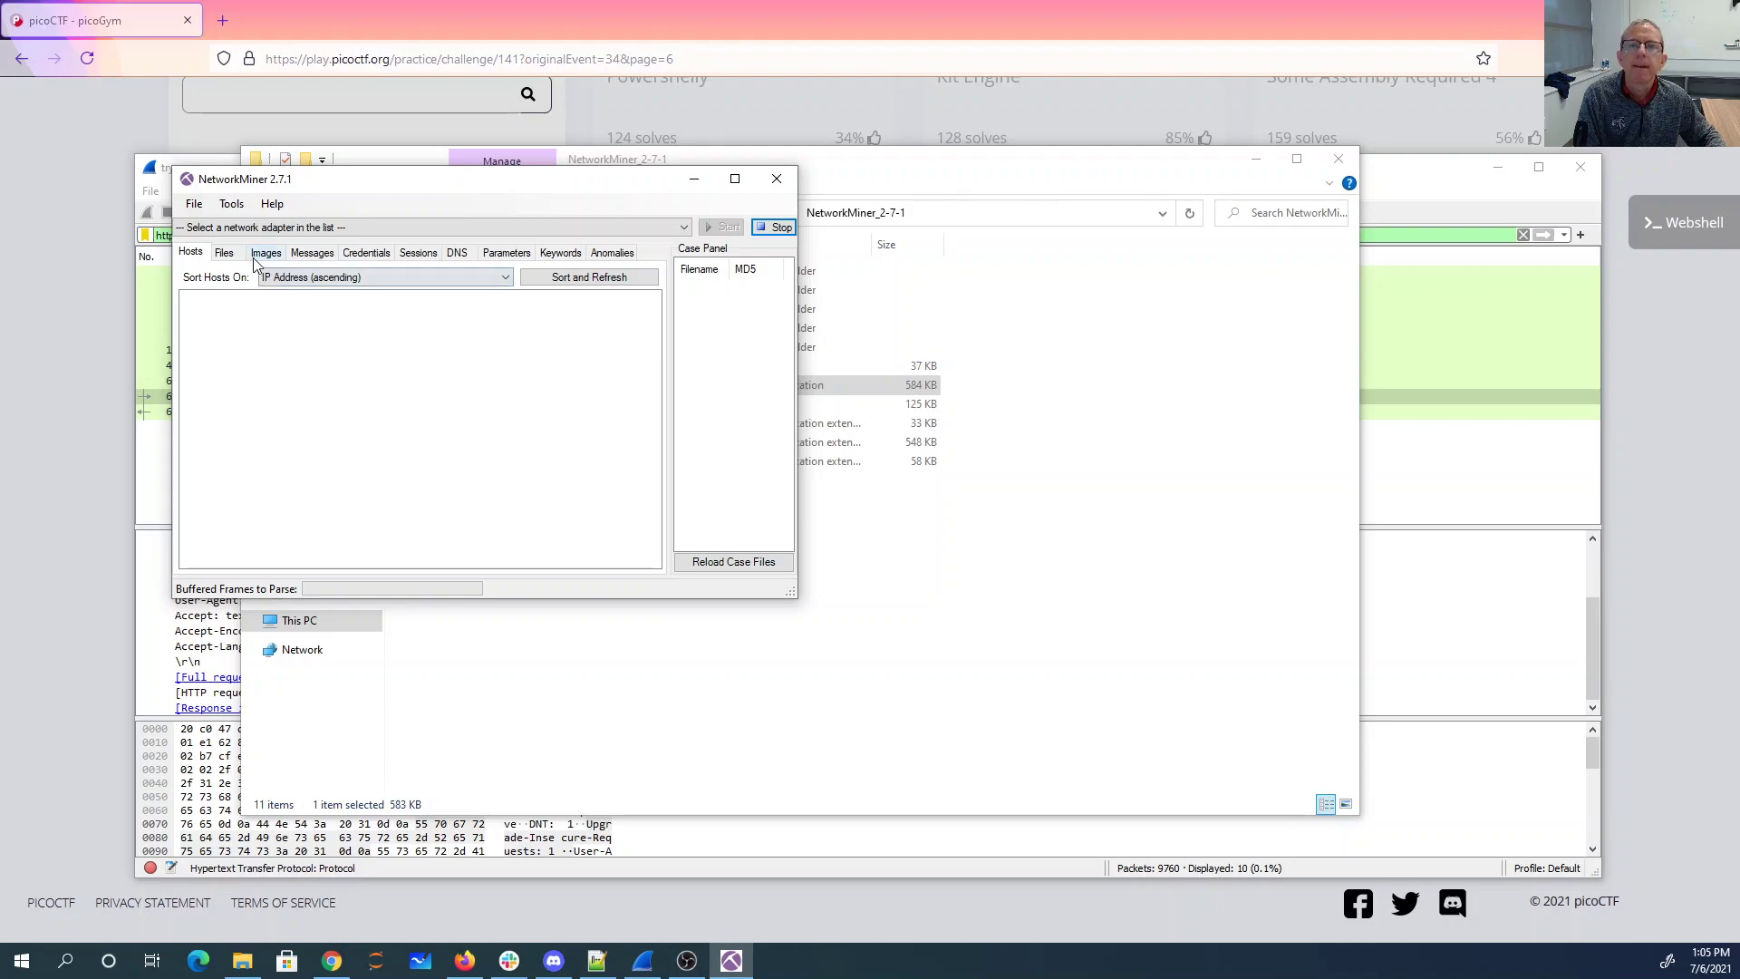
Step: Load try_me.pcap into NetworkMiner via File > Open
left_click(194, 203)
left_click(214, 223)
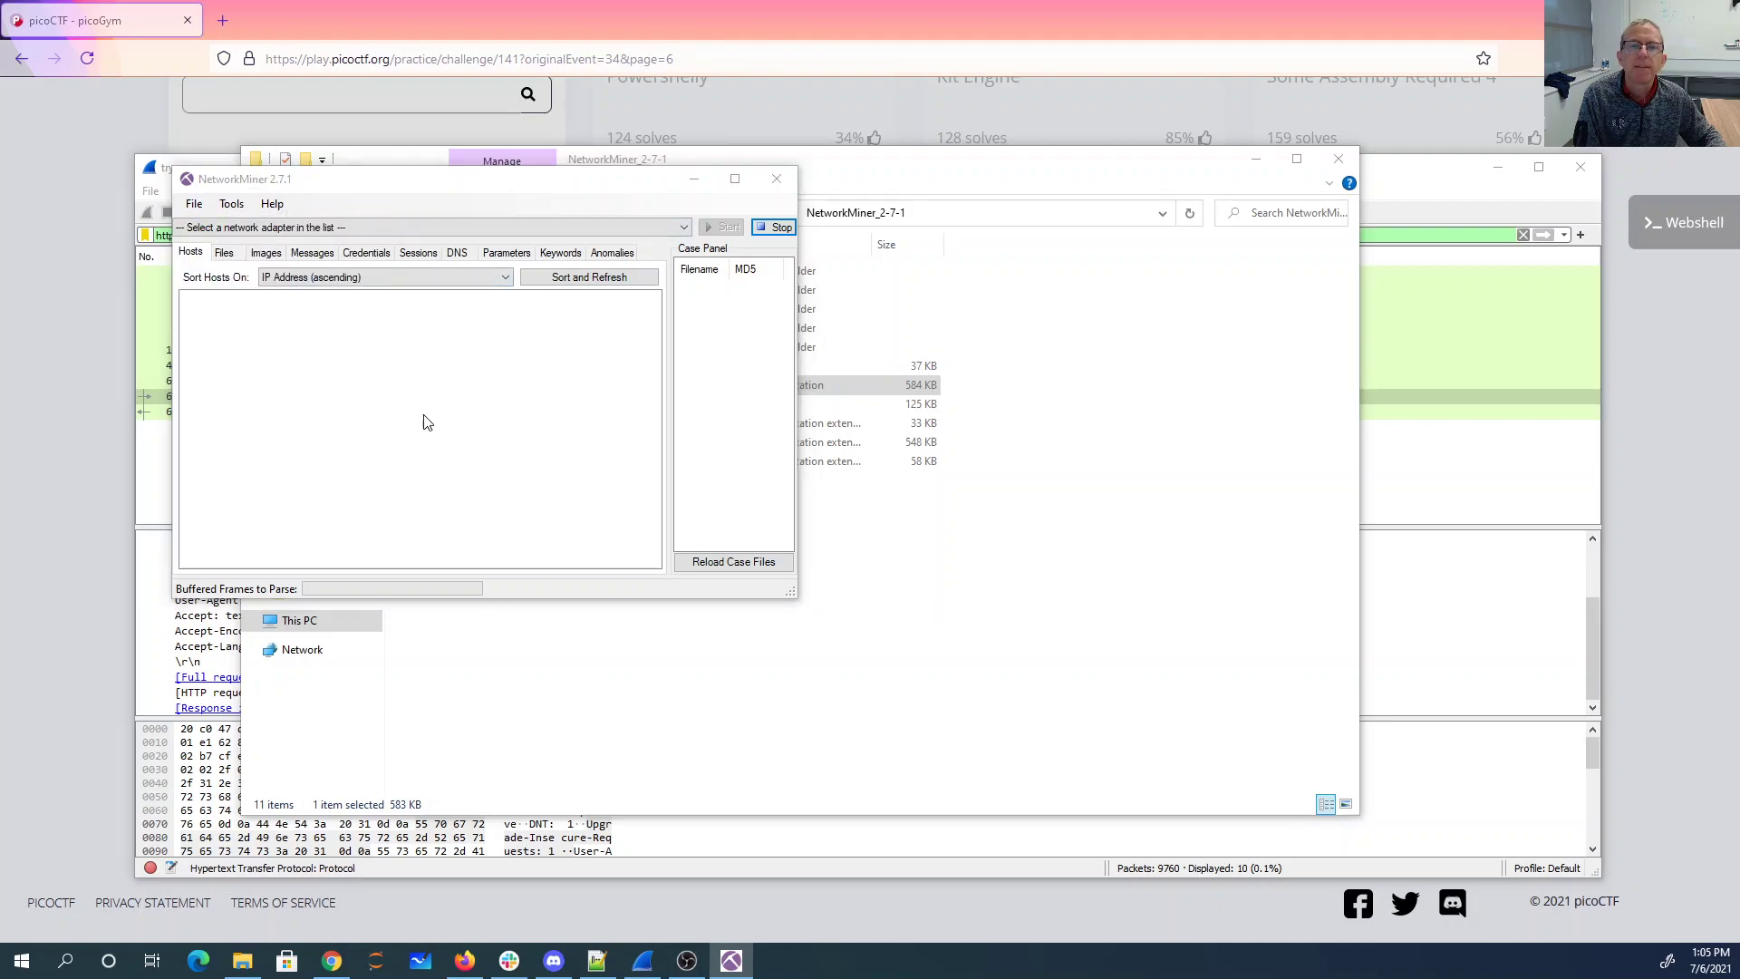
double_click(423, 372)
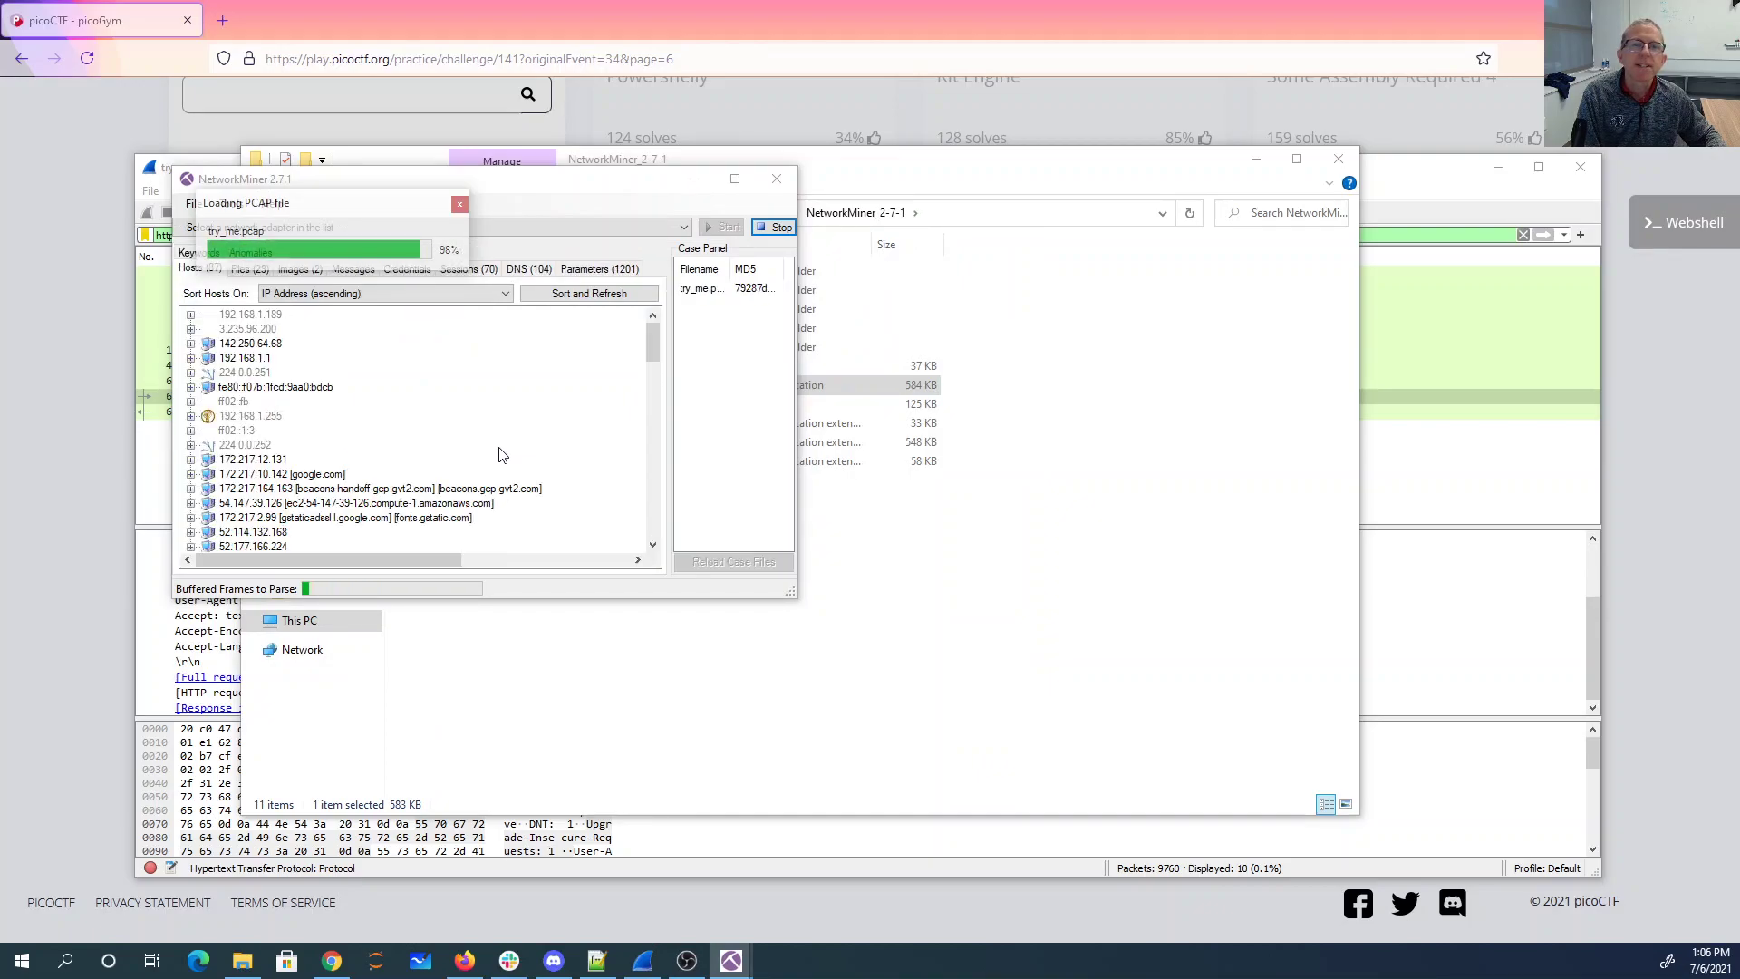
Step: Check the extracted images, then view and close the details of index[1].html in Files
left_click(286, 271)
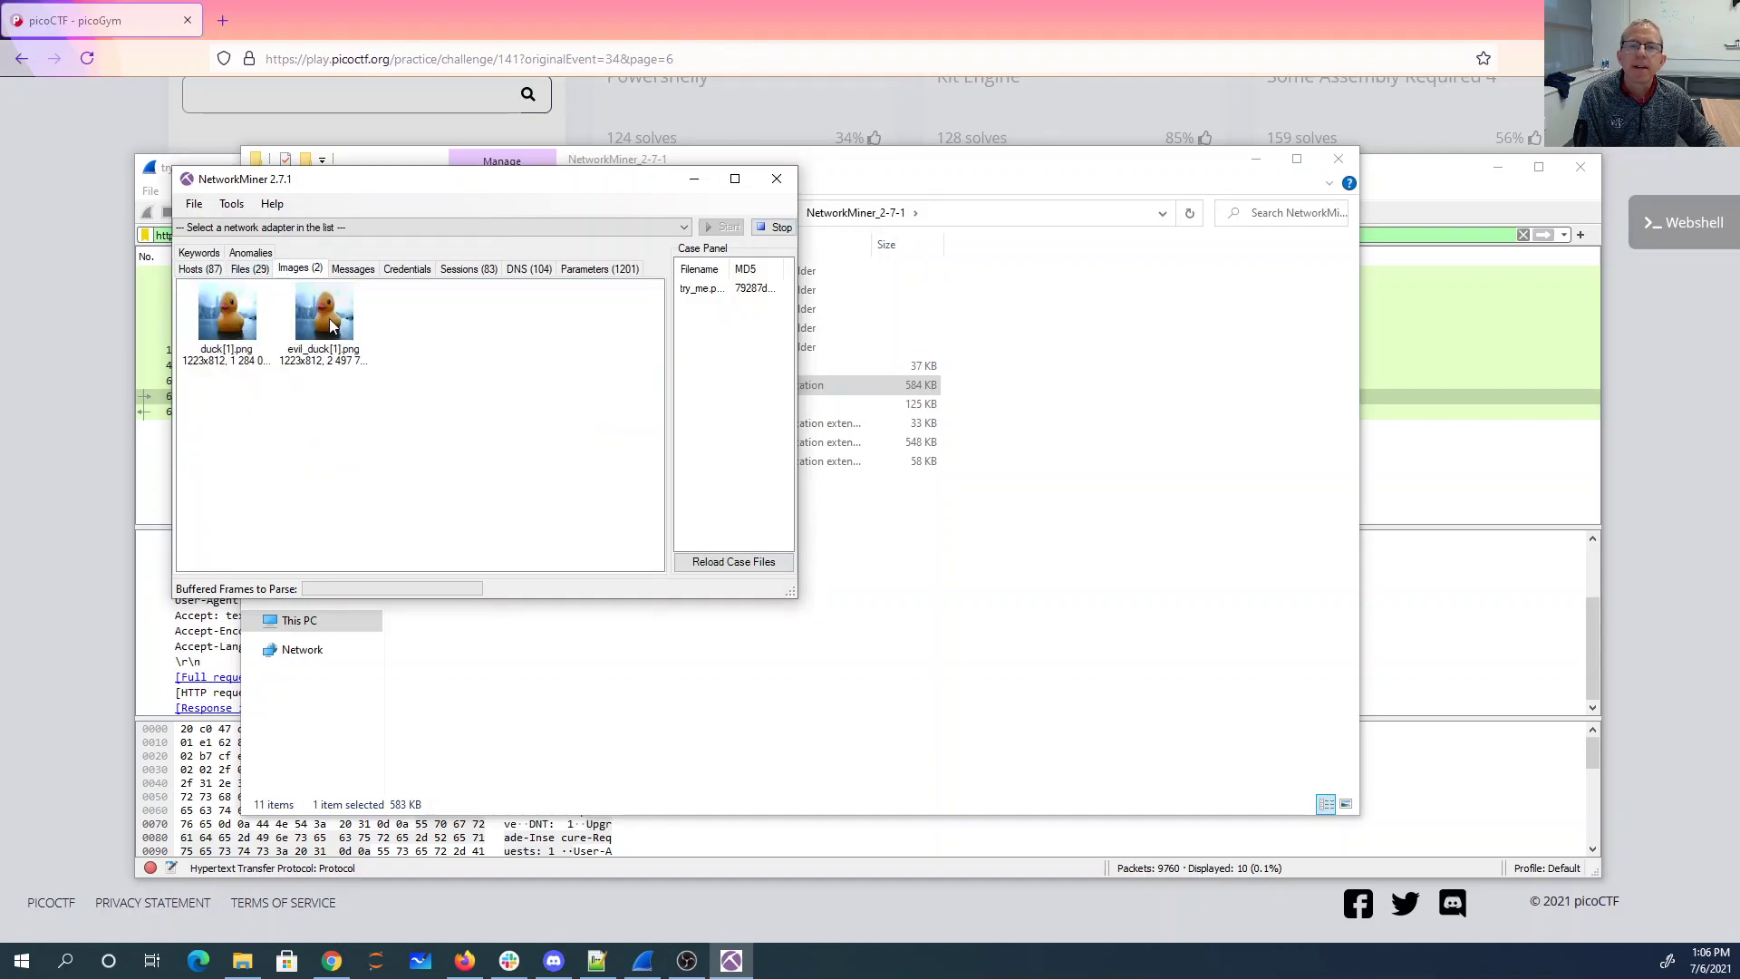
mouse_move(331, 326)
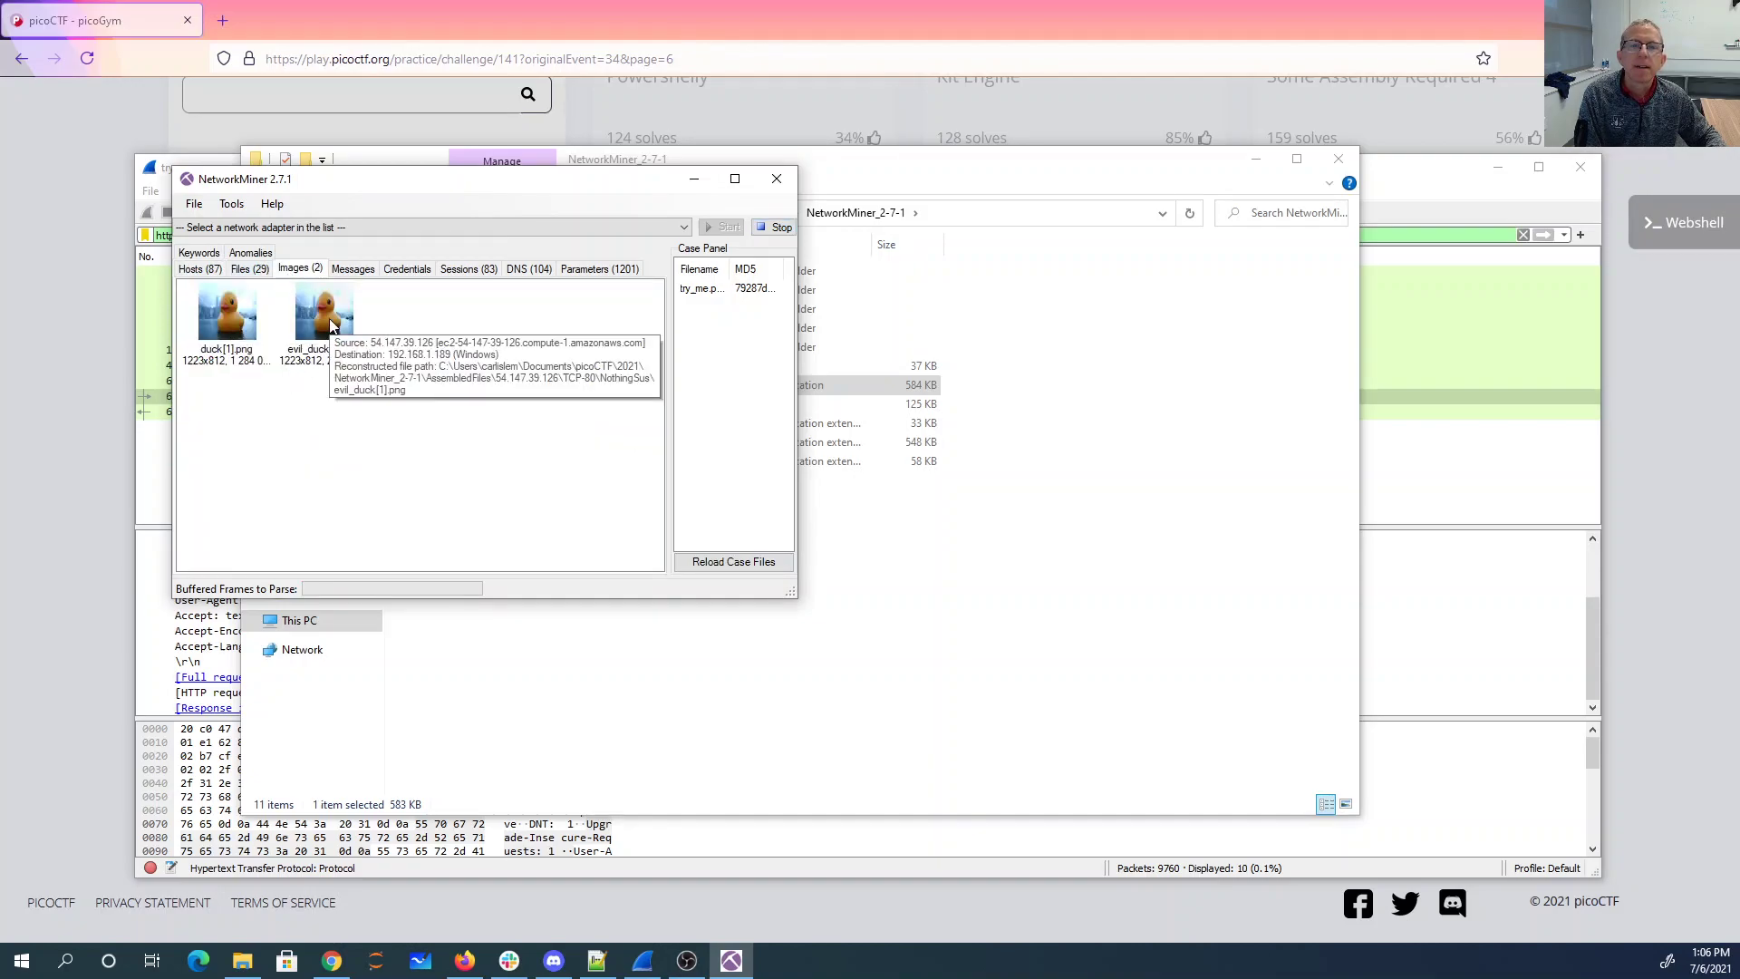
left_click(250, 269)
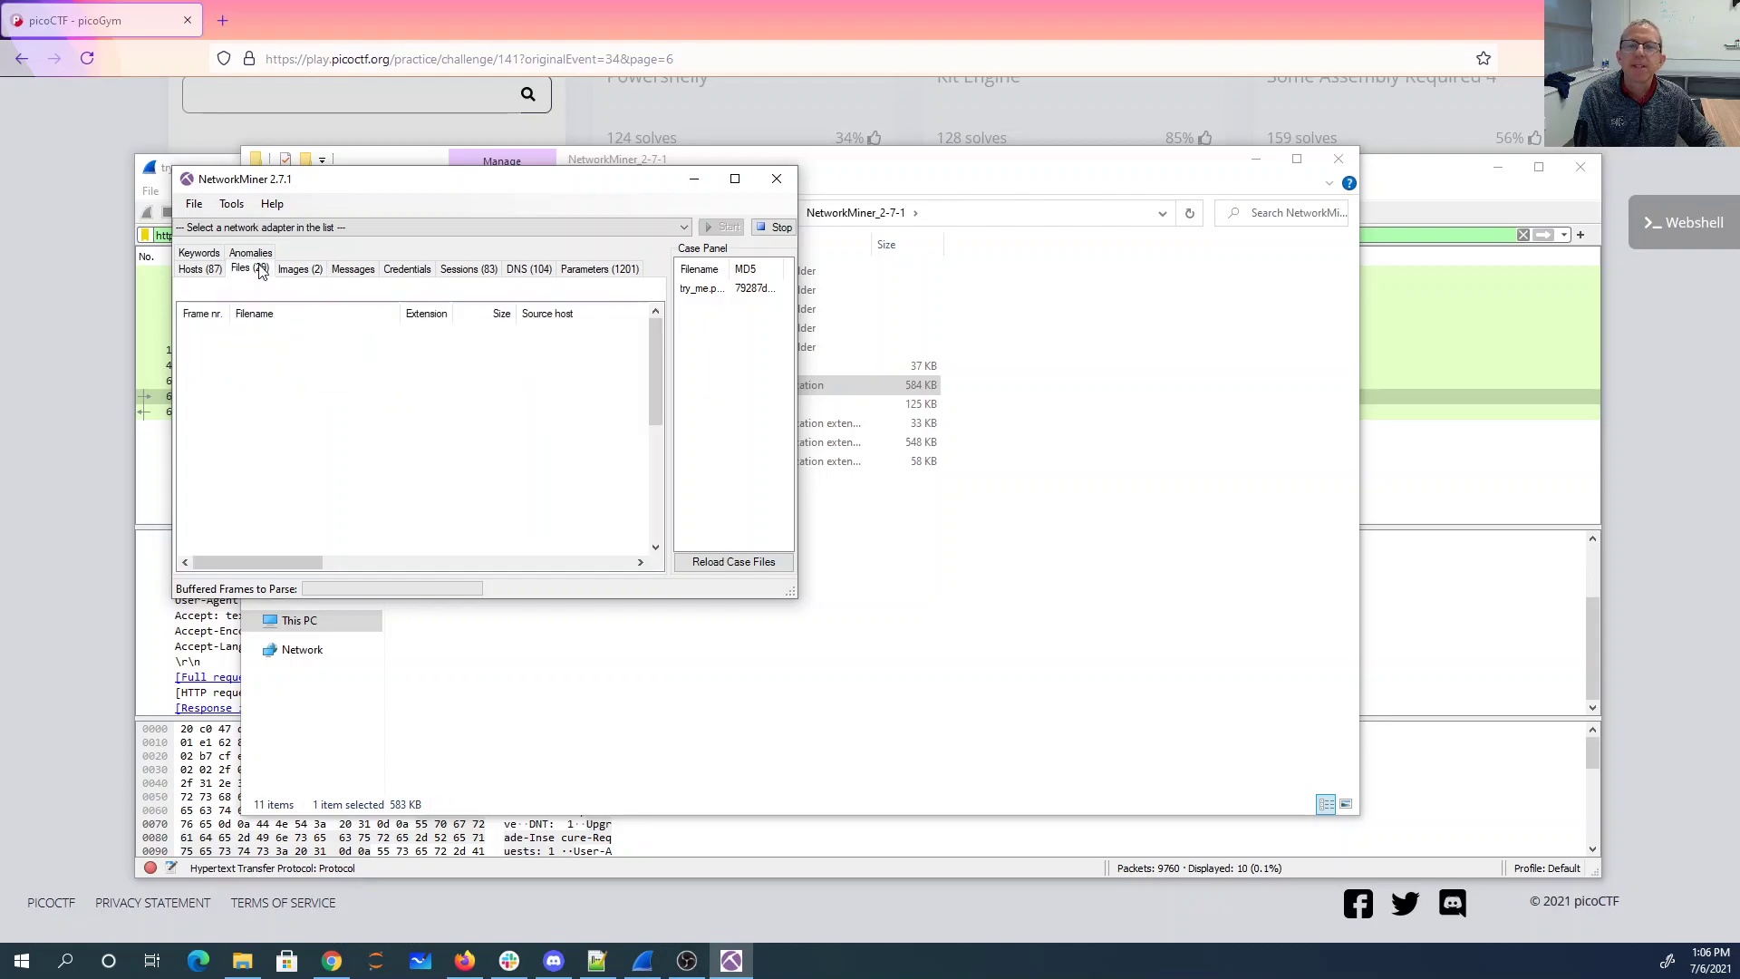
double_click(295, 335)
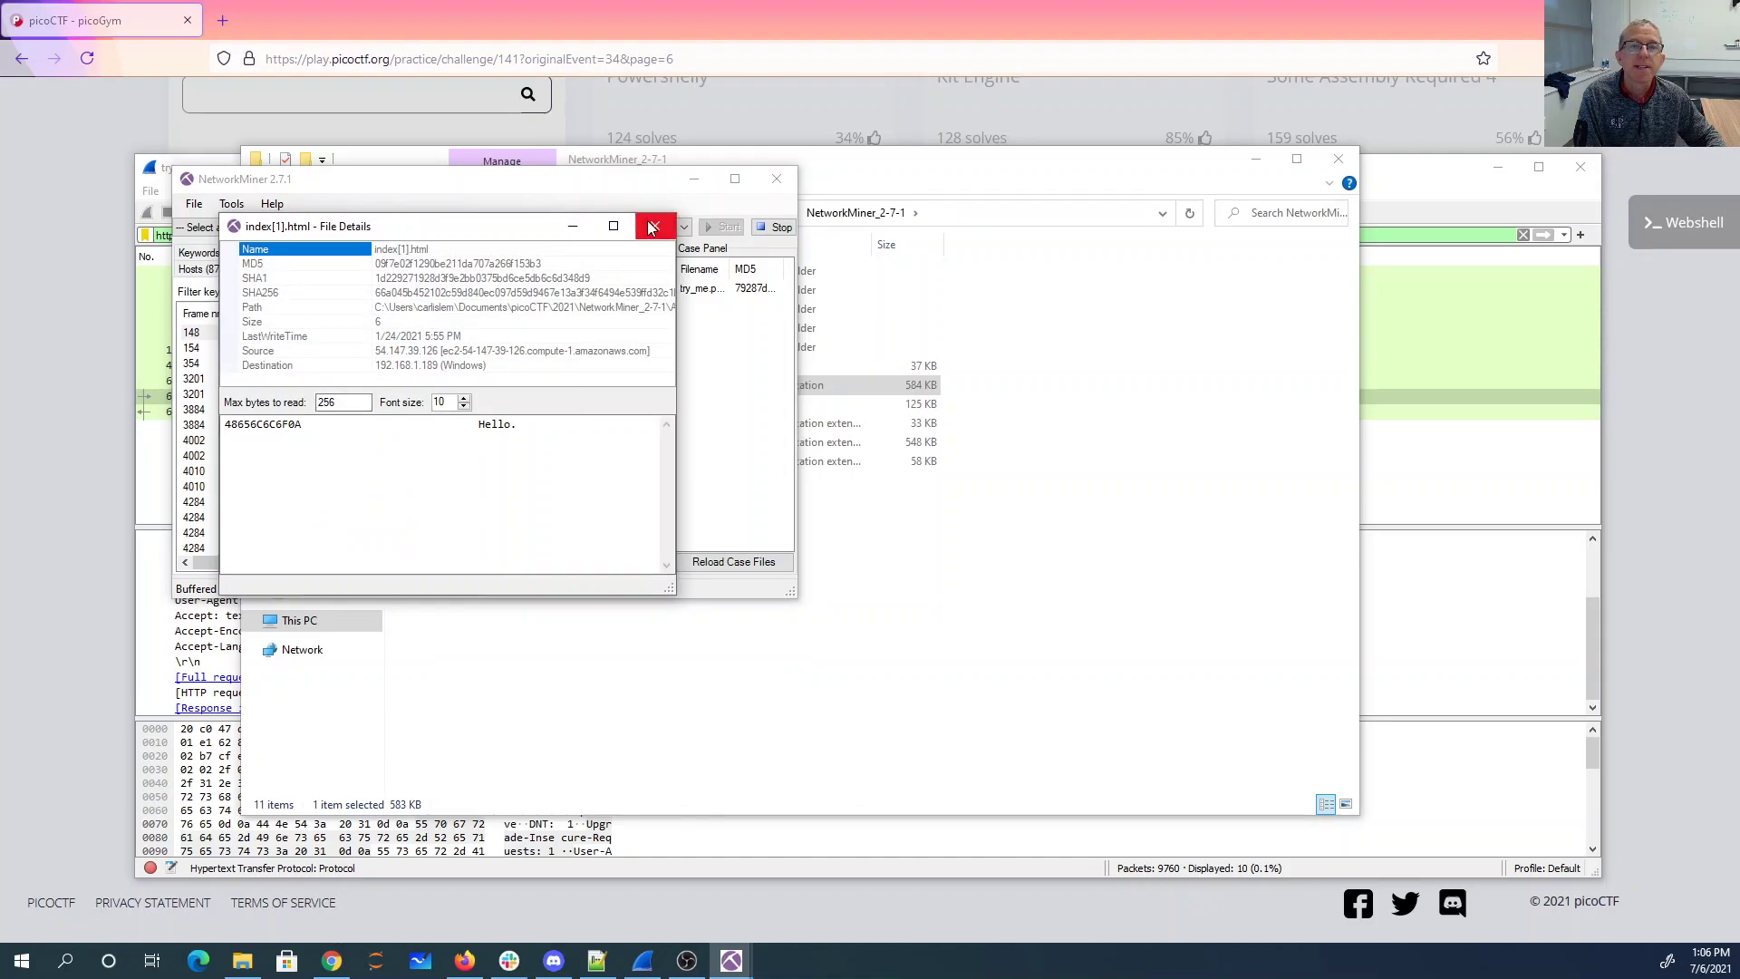
left_click(655, 226)
Step: Enlarge the window, examine evil_duck[1].png's source in Images, then close NetworkMiner
left_click_drag(794, 595, 1278, 703)
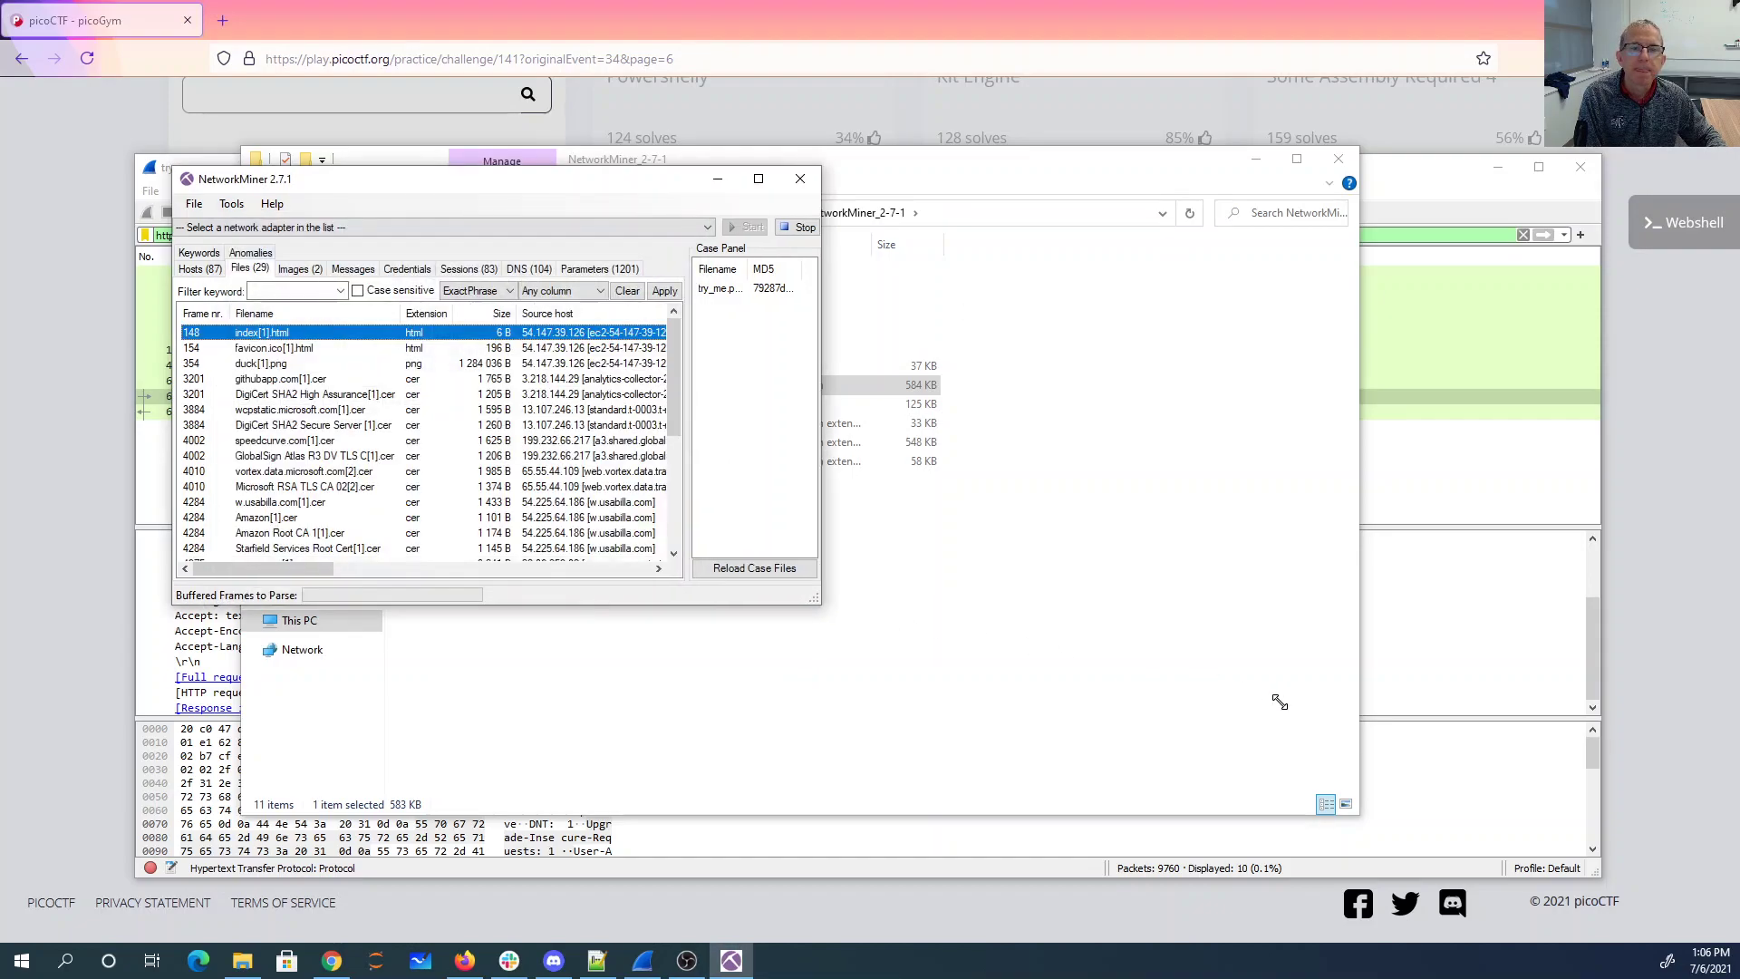
scroll(506, 430, "down", 3)
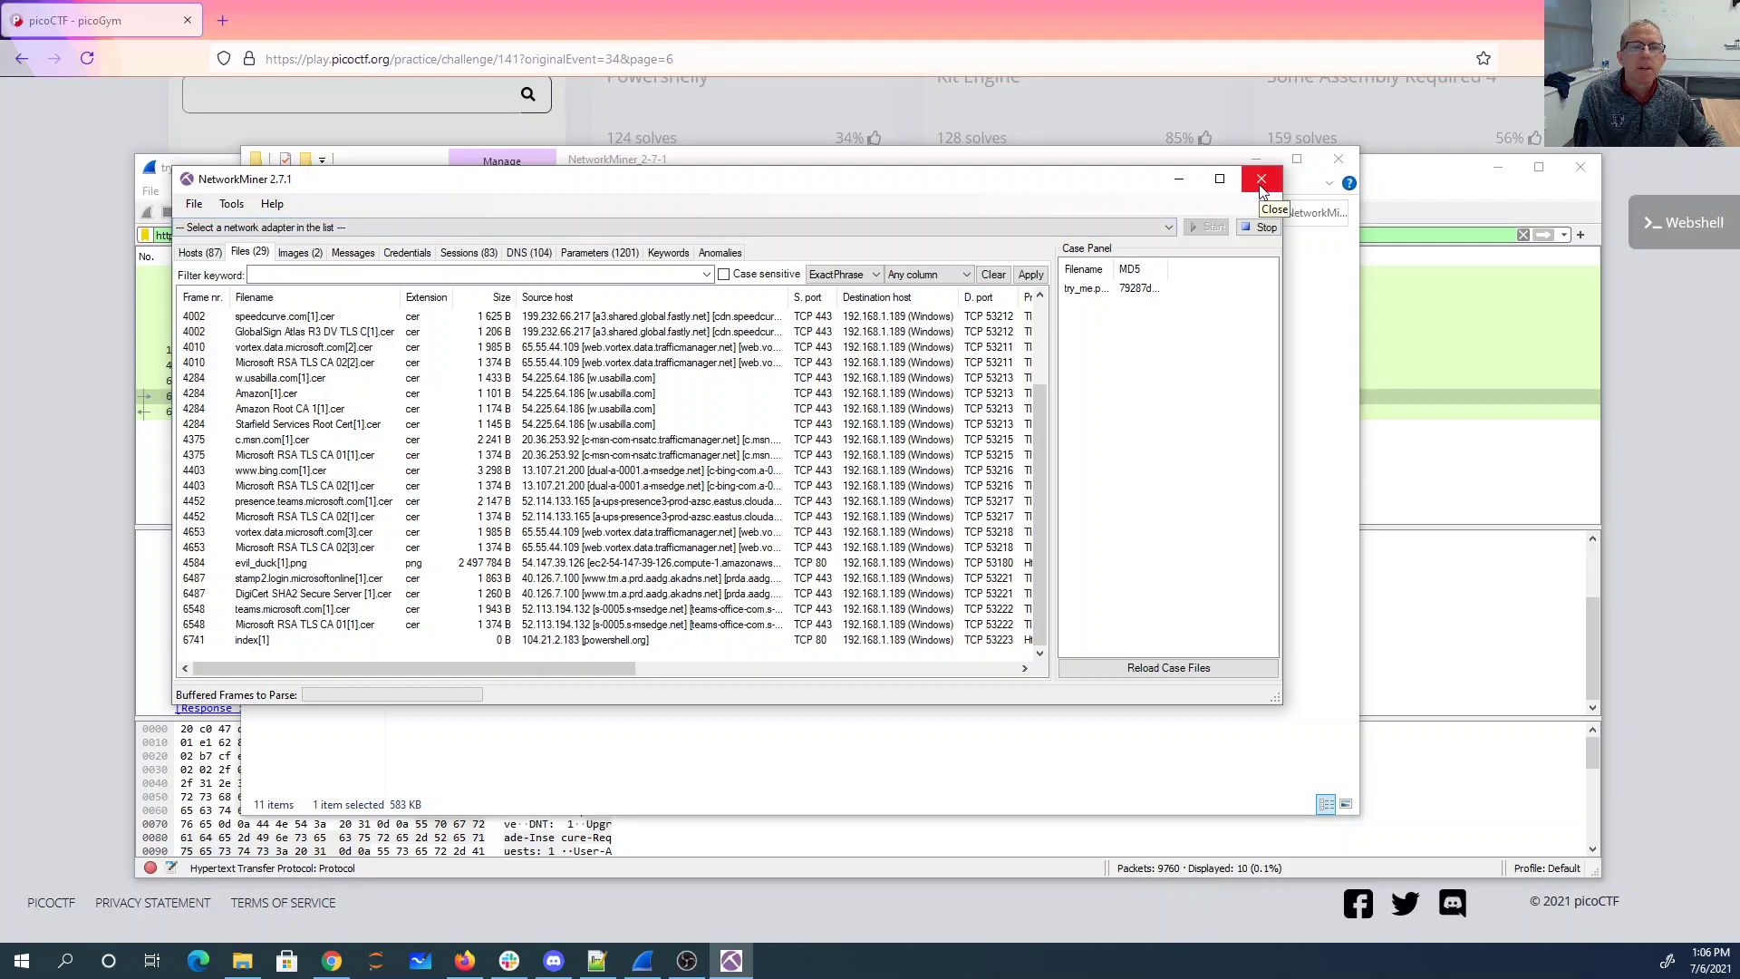
left_click(315, 255)
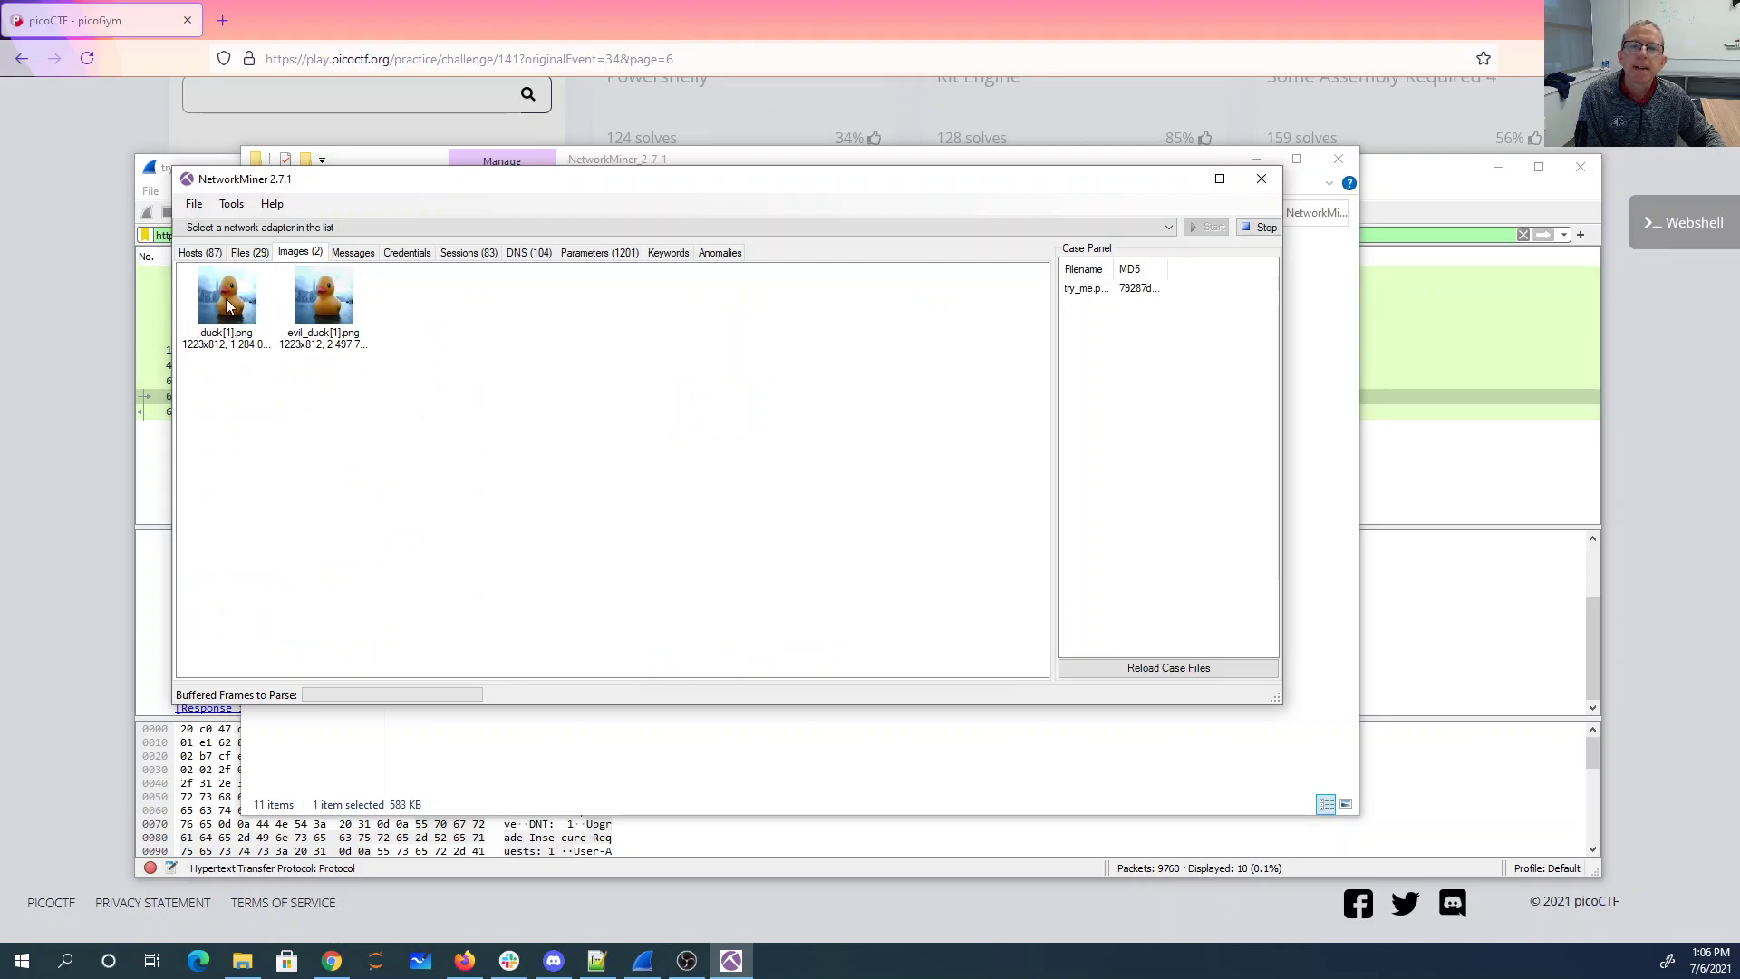
mouse_move(338, 356)
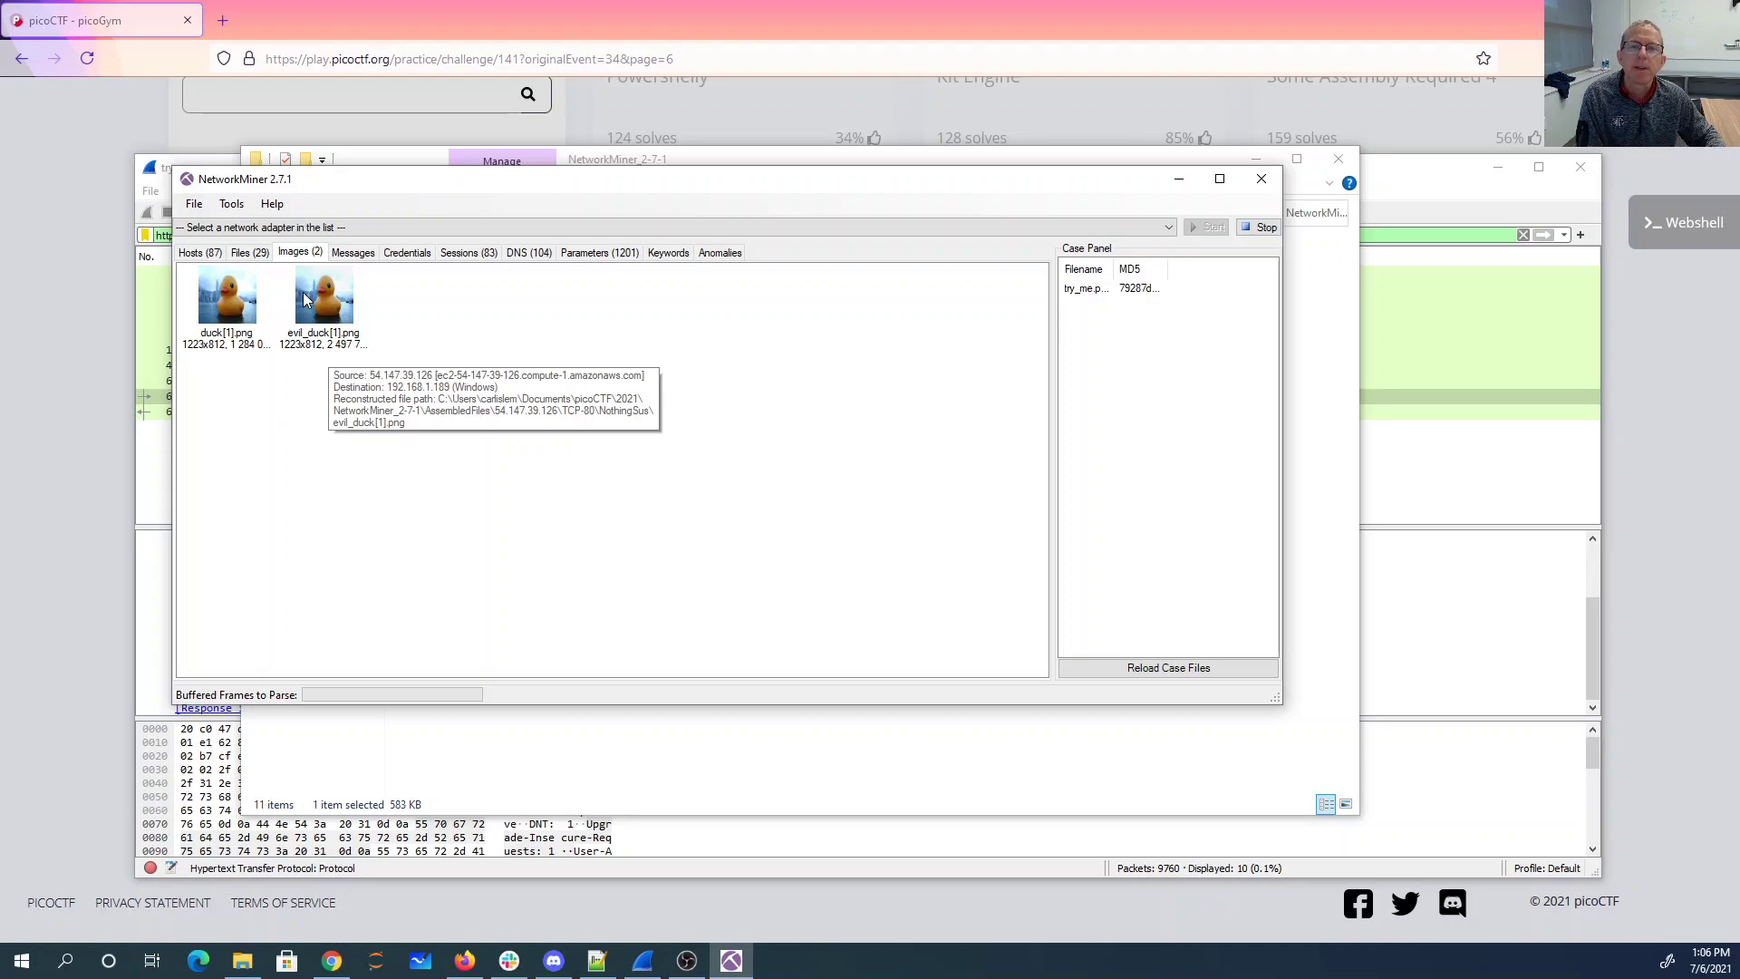
left_click(1261, 178)
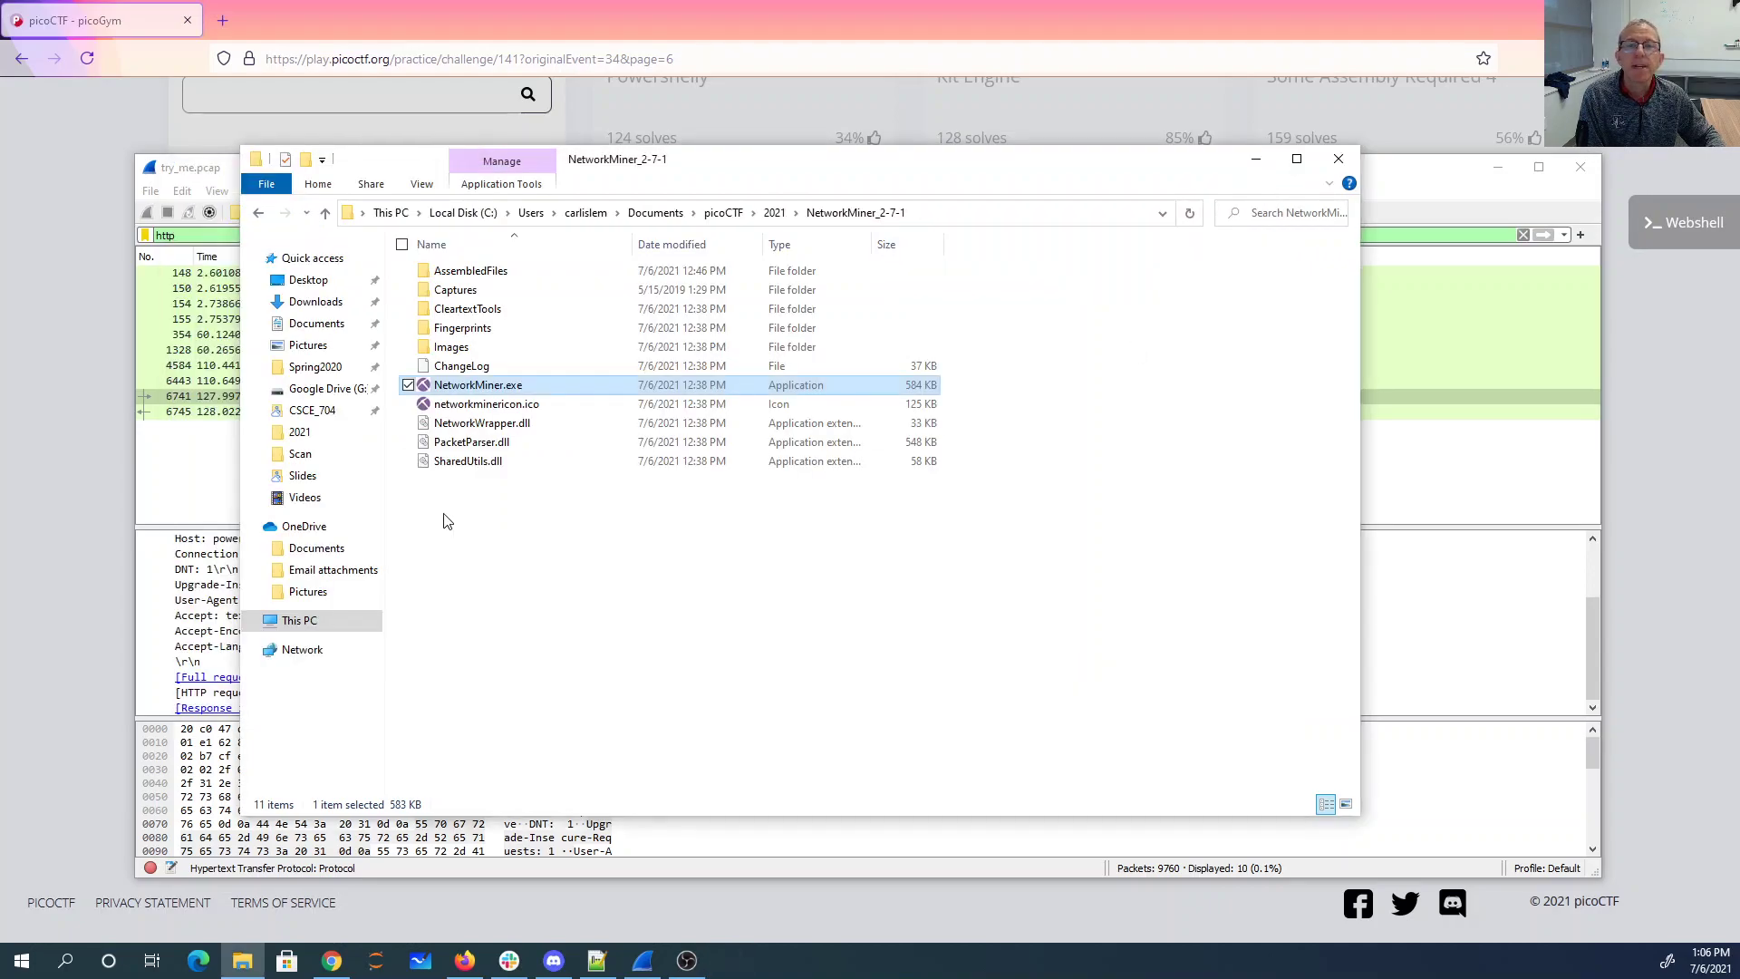
Step: Google 'powershell steganography' in a new Firefox tab and open the Malware News 'PowerShell Steganography' article
left_click(222, 174)
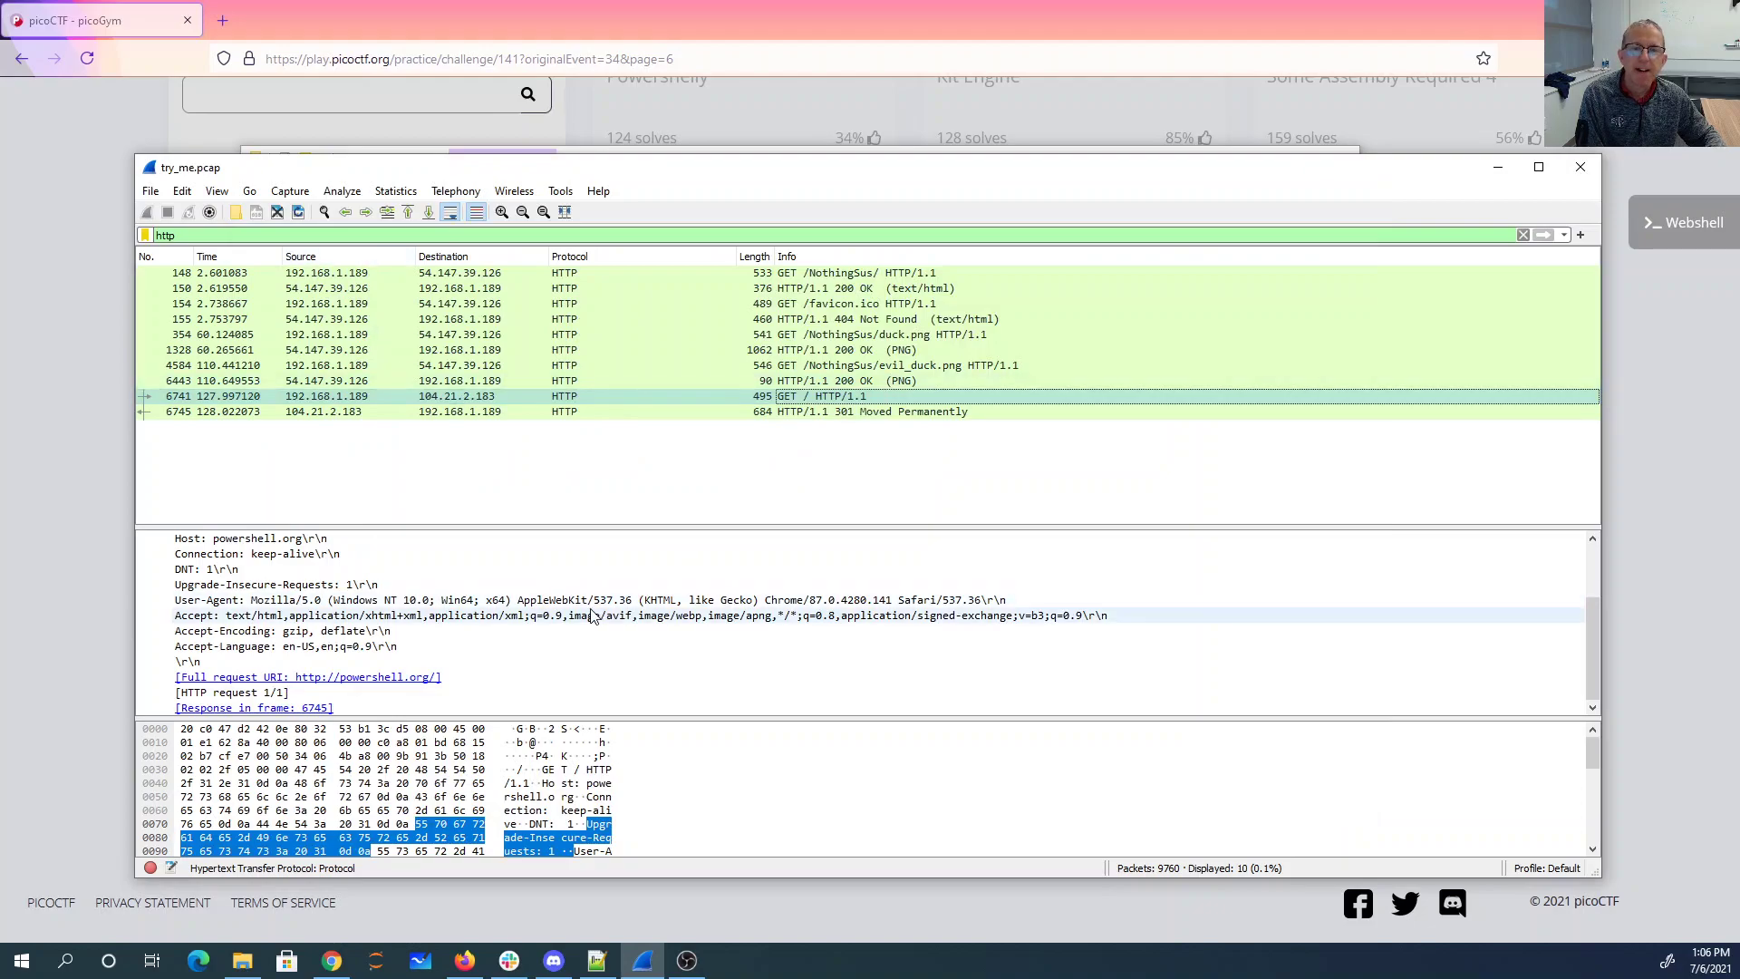
left_click(228, 29)
left_click(225, 23)
type("powershell")
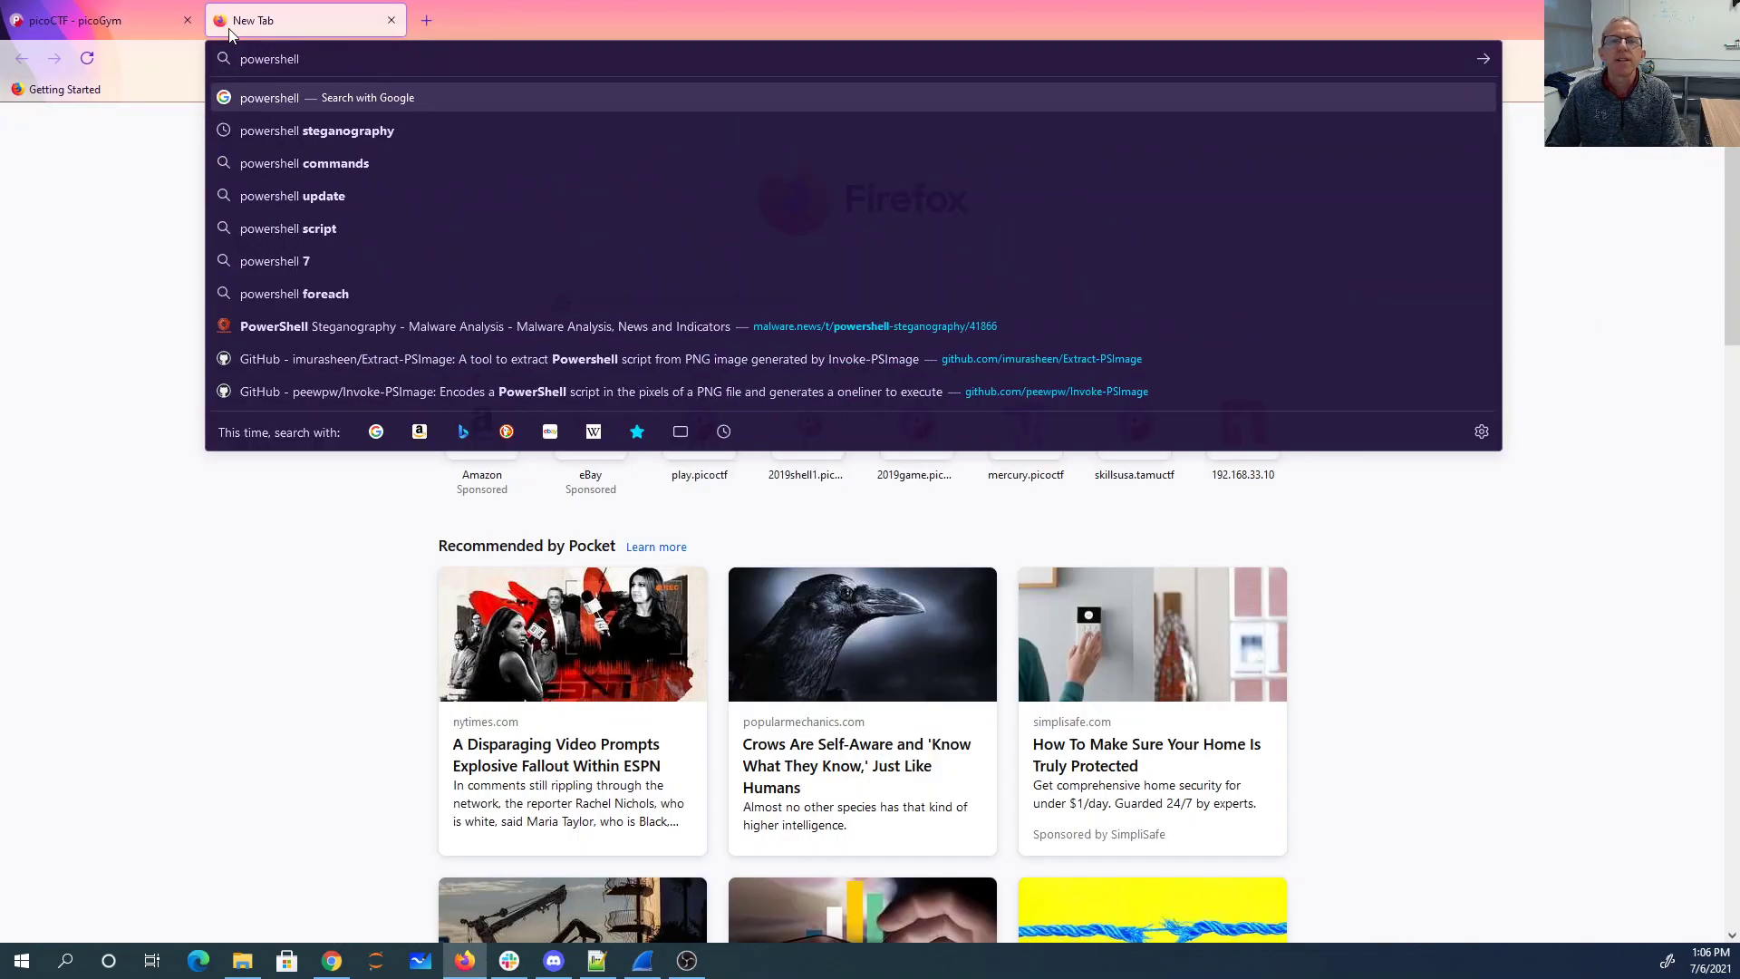
key("Down")
key("Return")
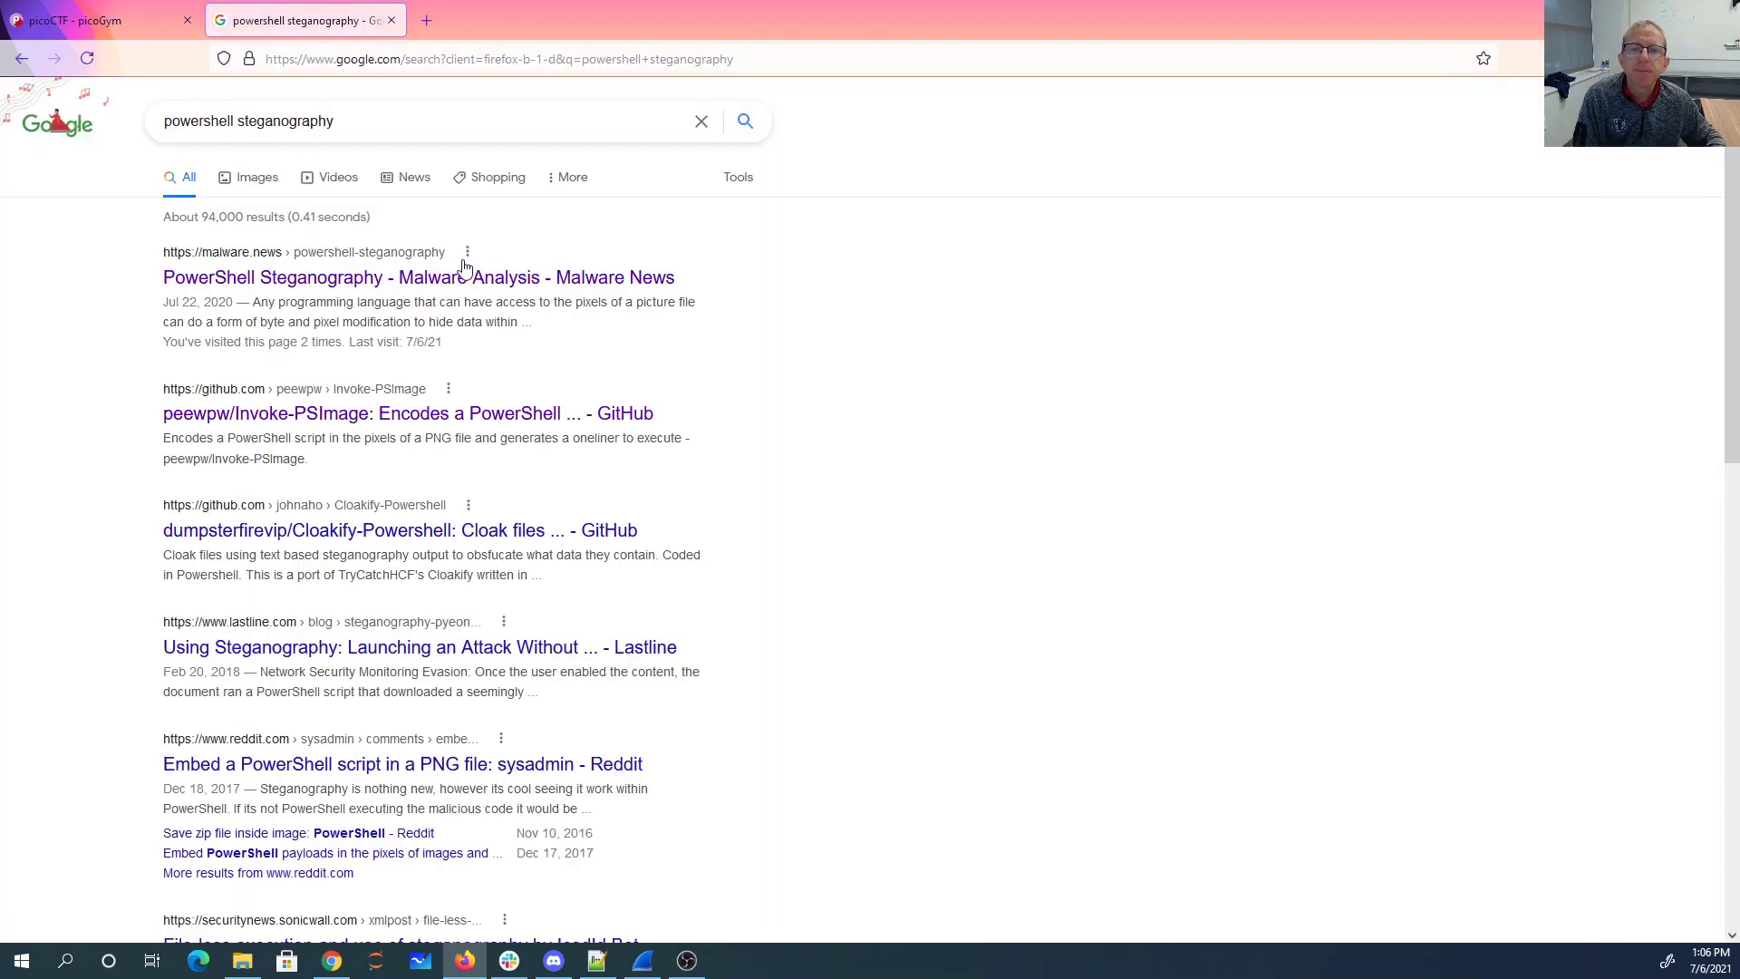
left_click(467, 279)
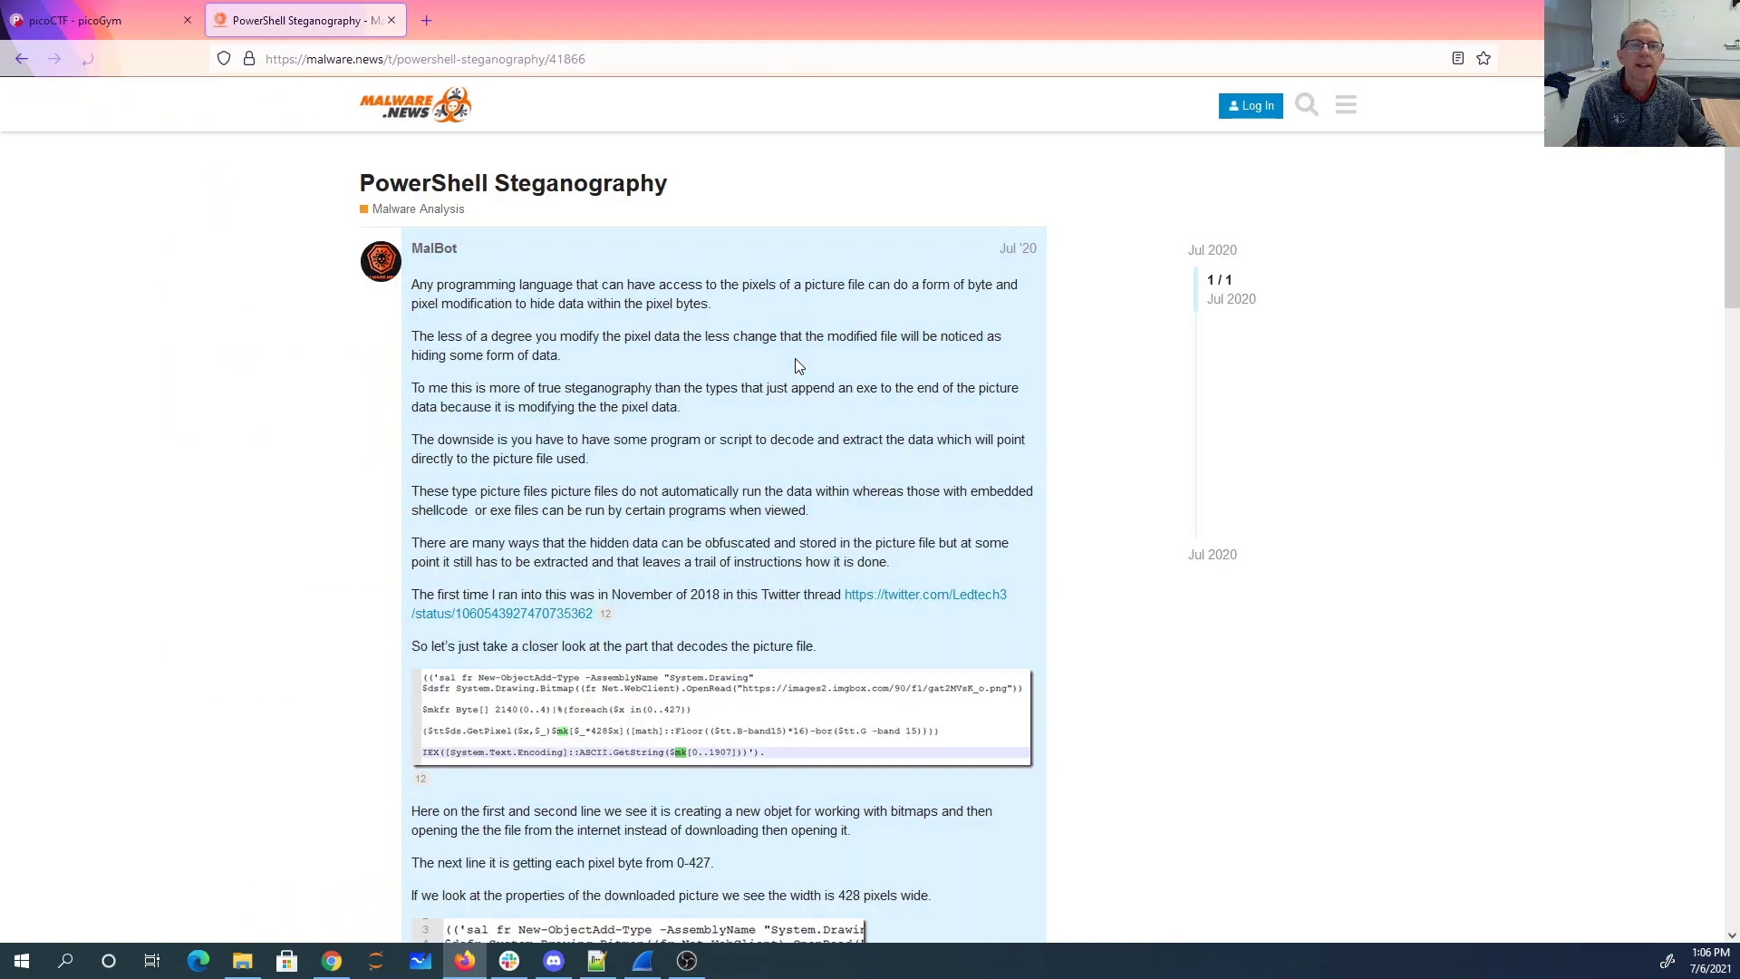
Step: Skim the article, then open the cited github.com/peewpw/Invoke-PSImage repository
scroll(795, 365, "down", 15)
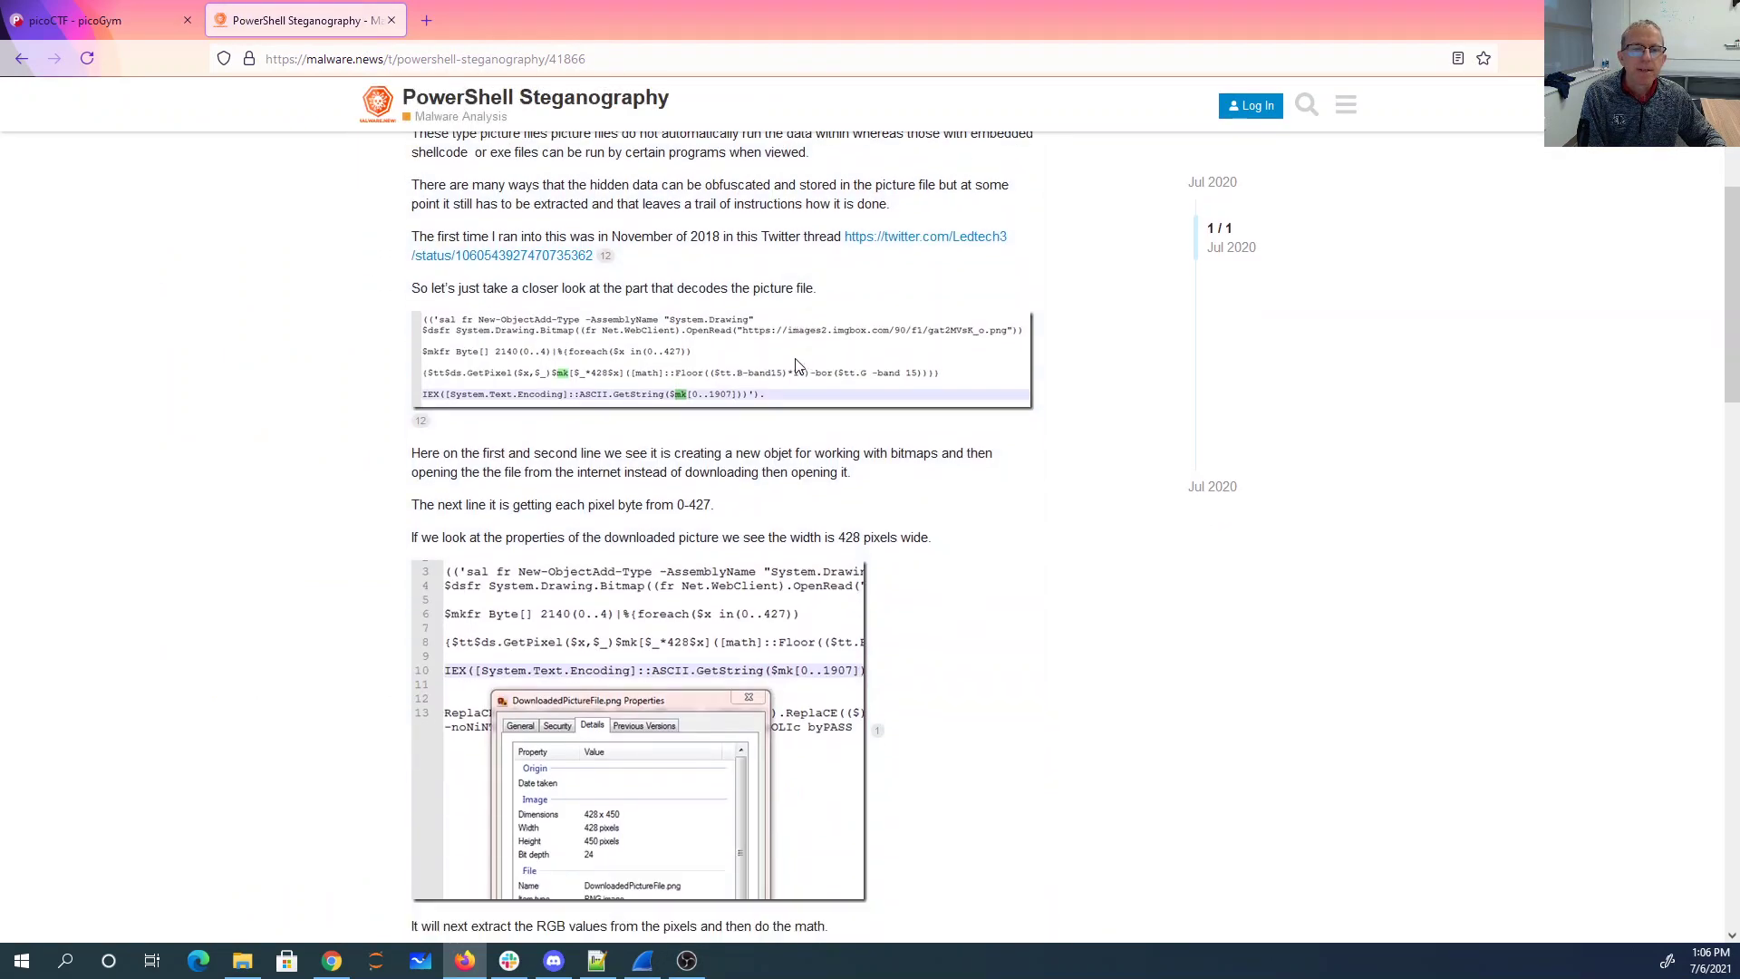
scroll(796, 362, "down", 10)
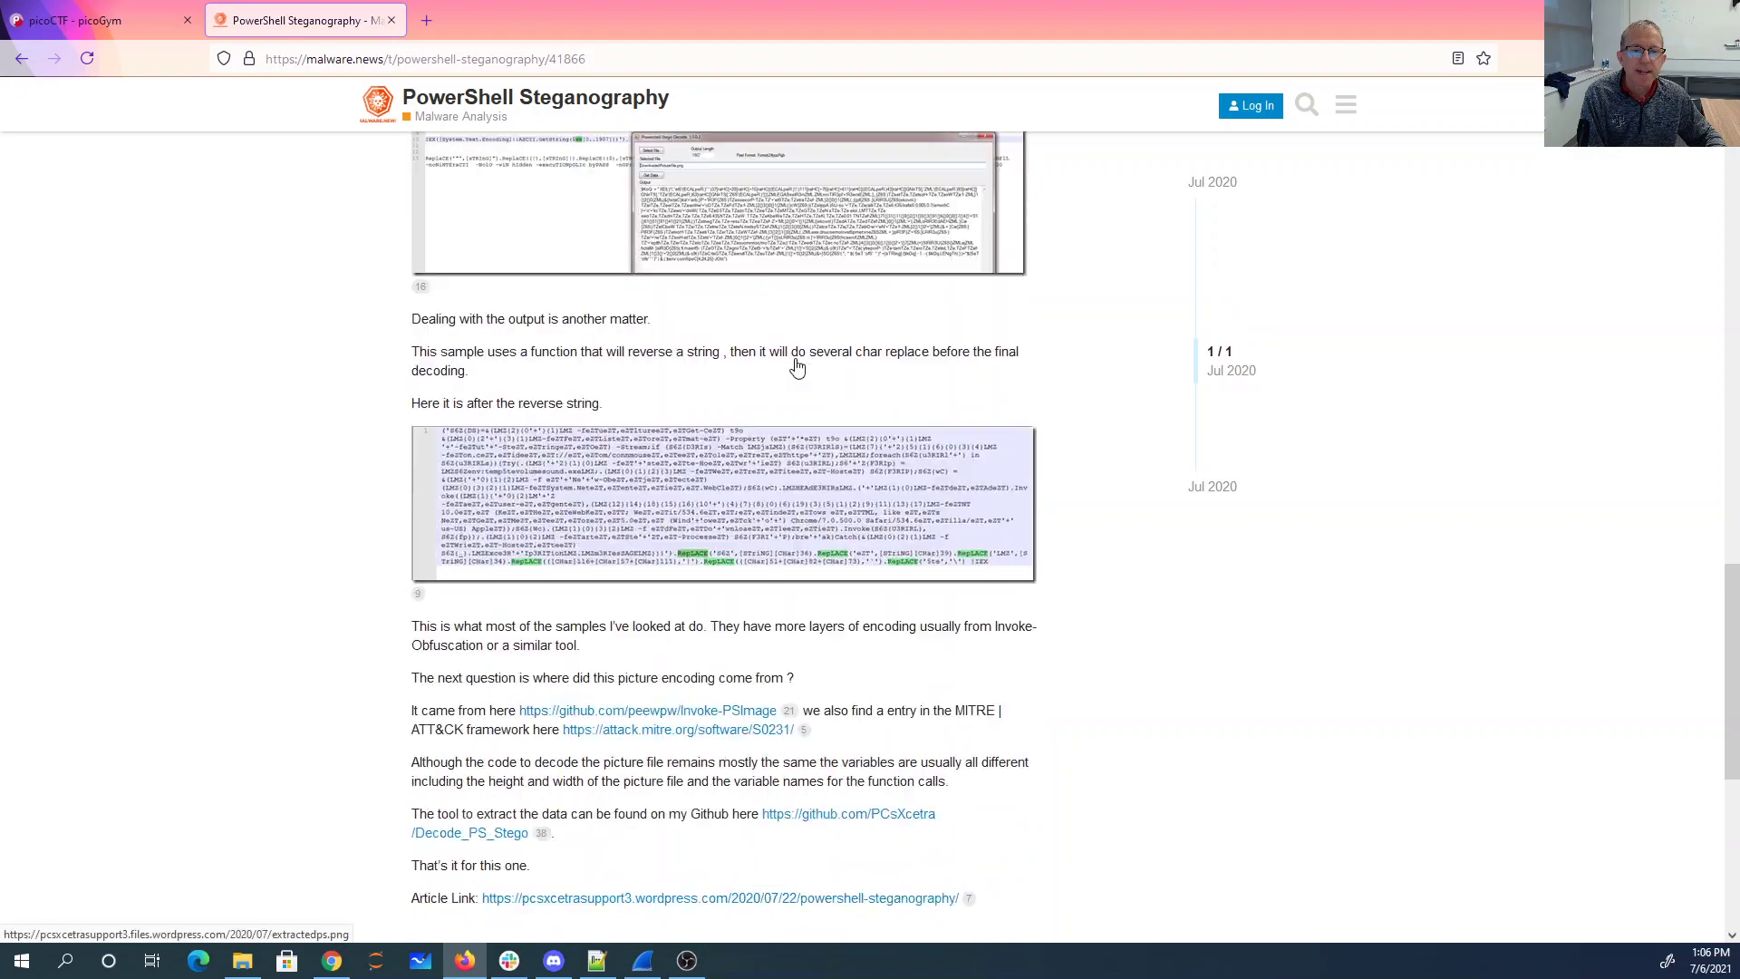
scroll(784, 396, "up", 2)
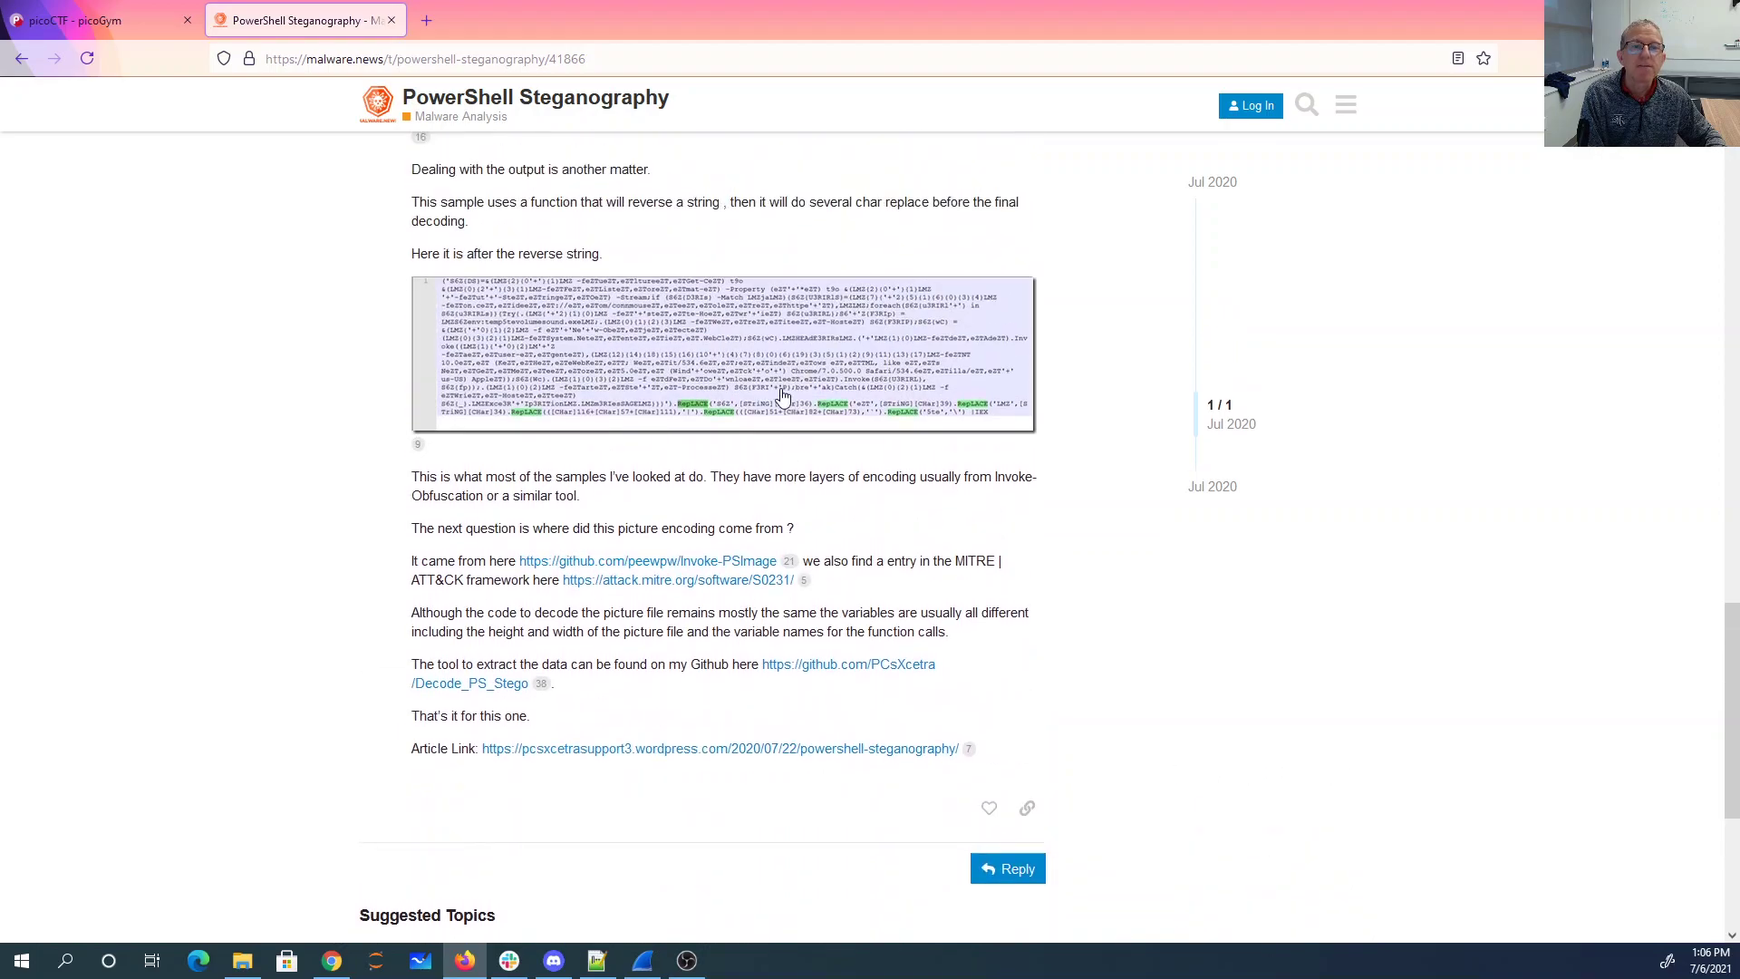
left_click(612, 563)
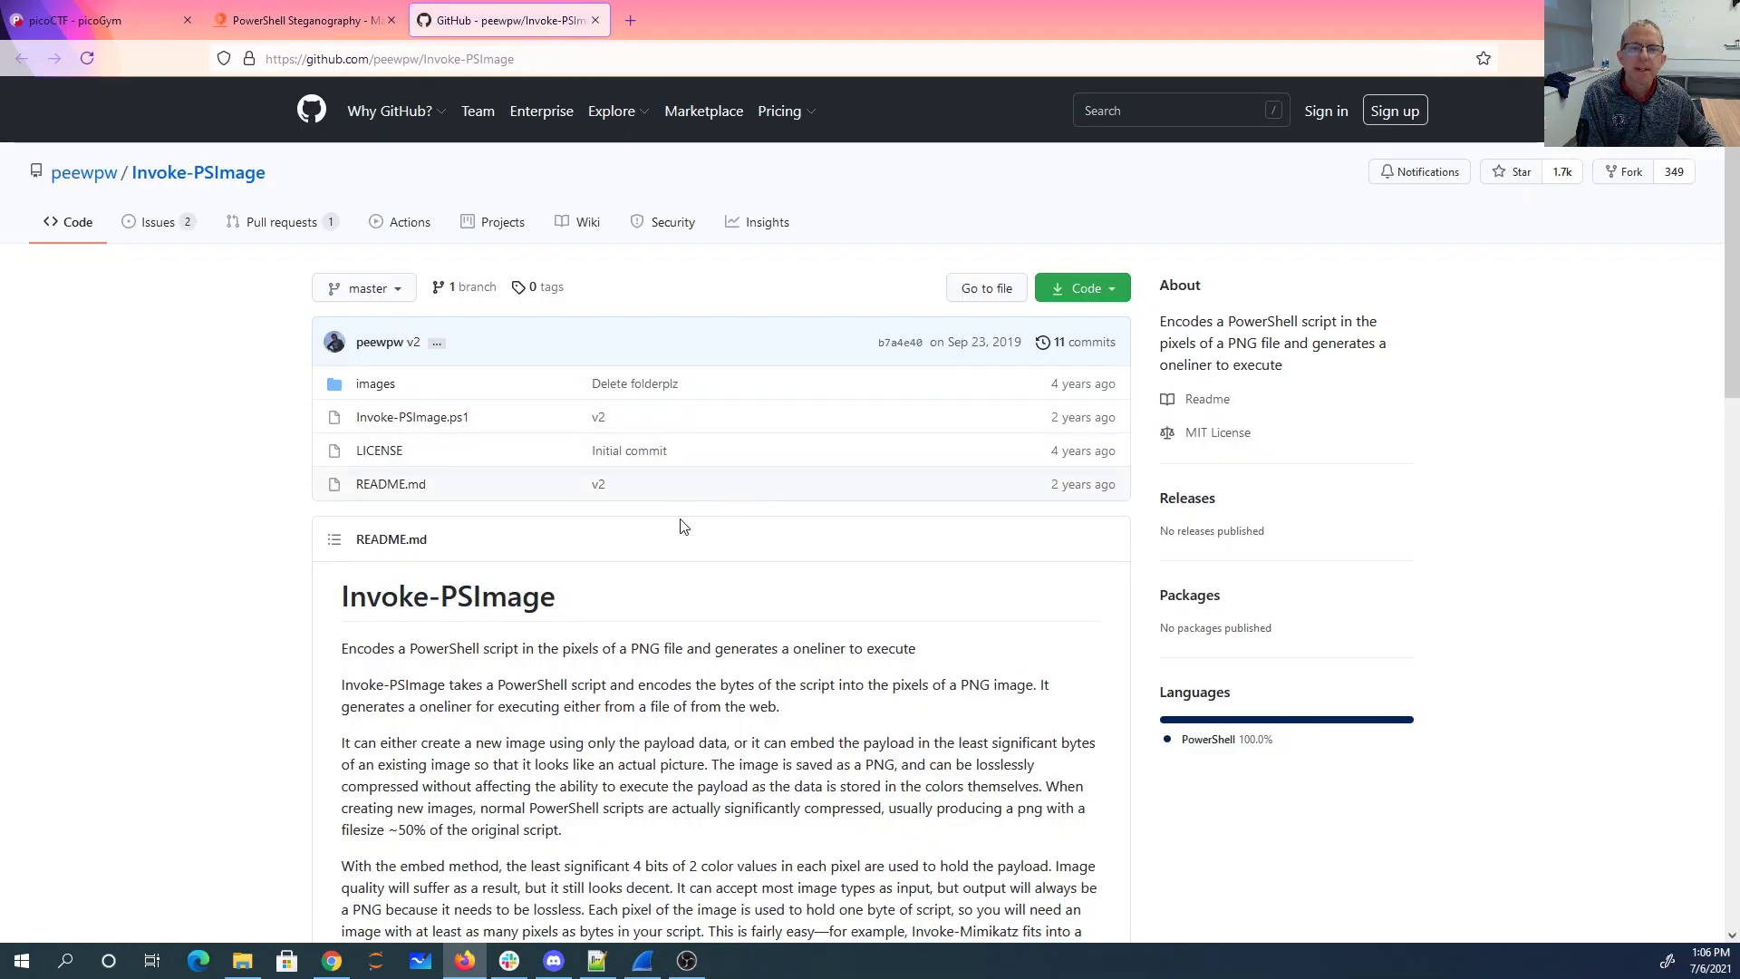
scroll(653, 542, "down", 7)
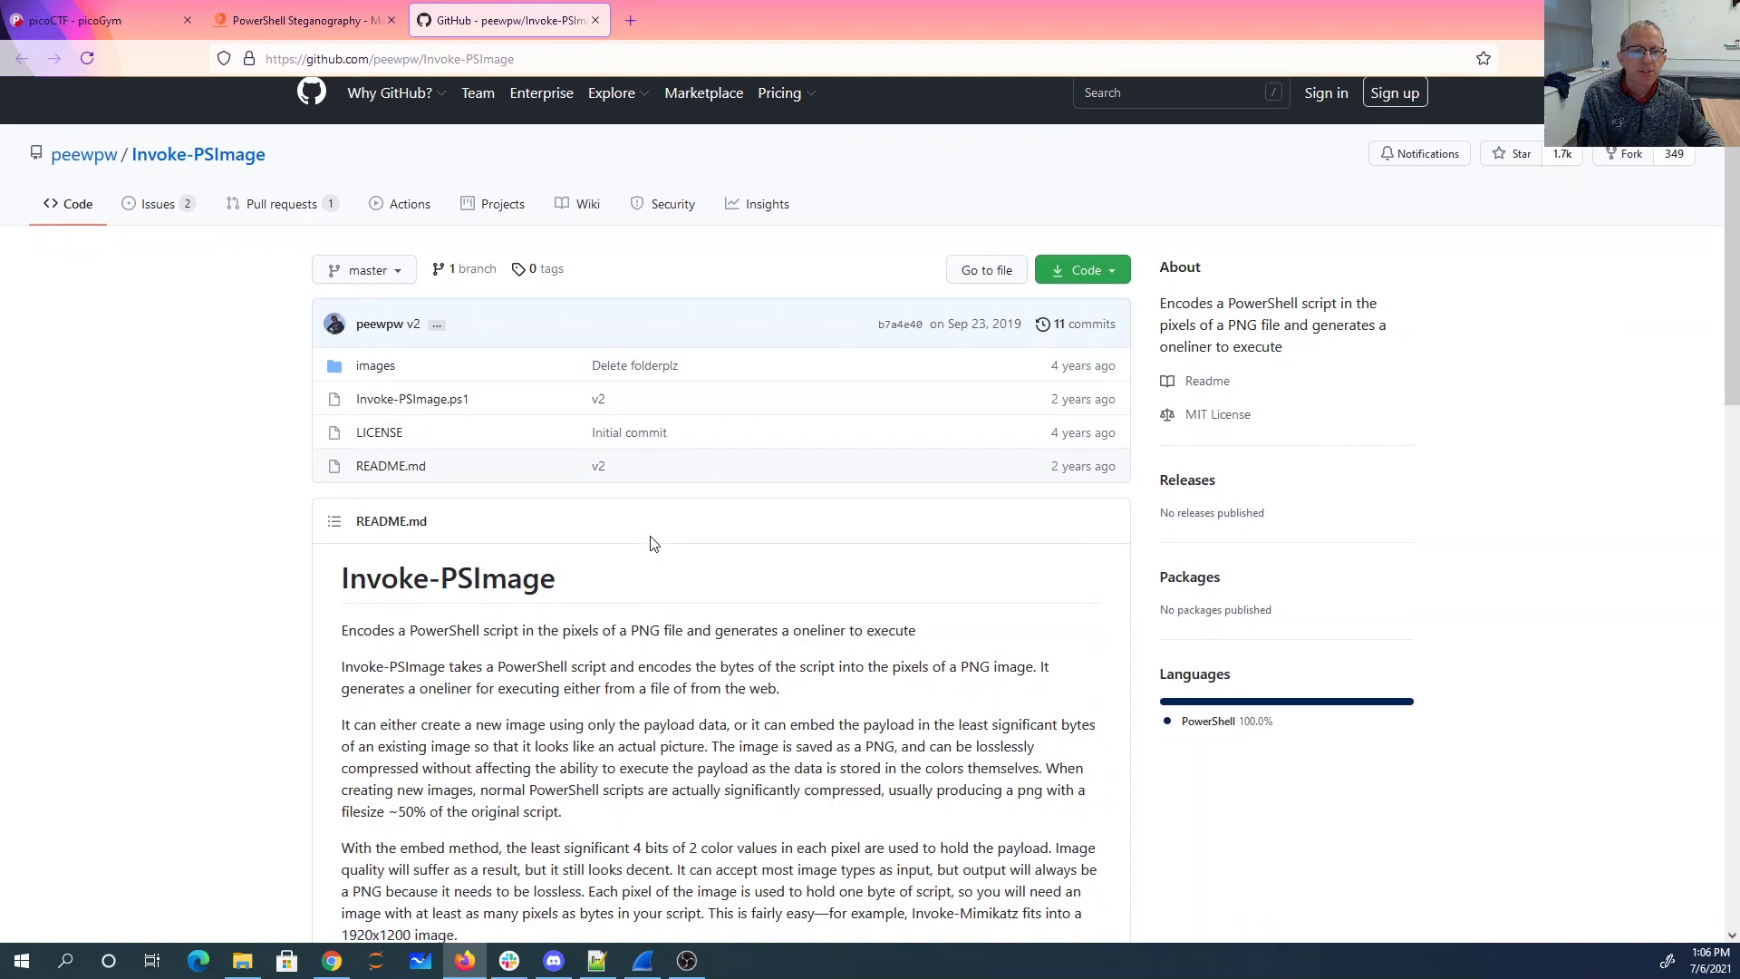
scroll(653, 542, "down", 3)
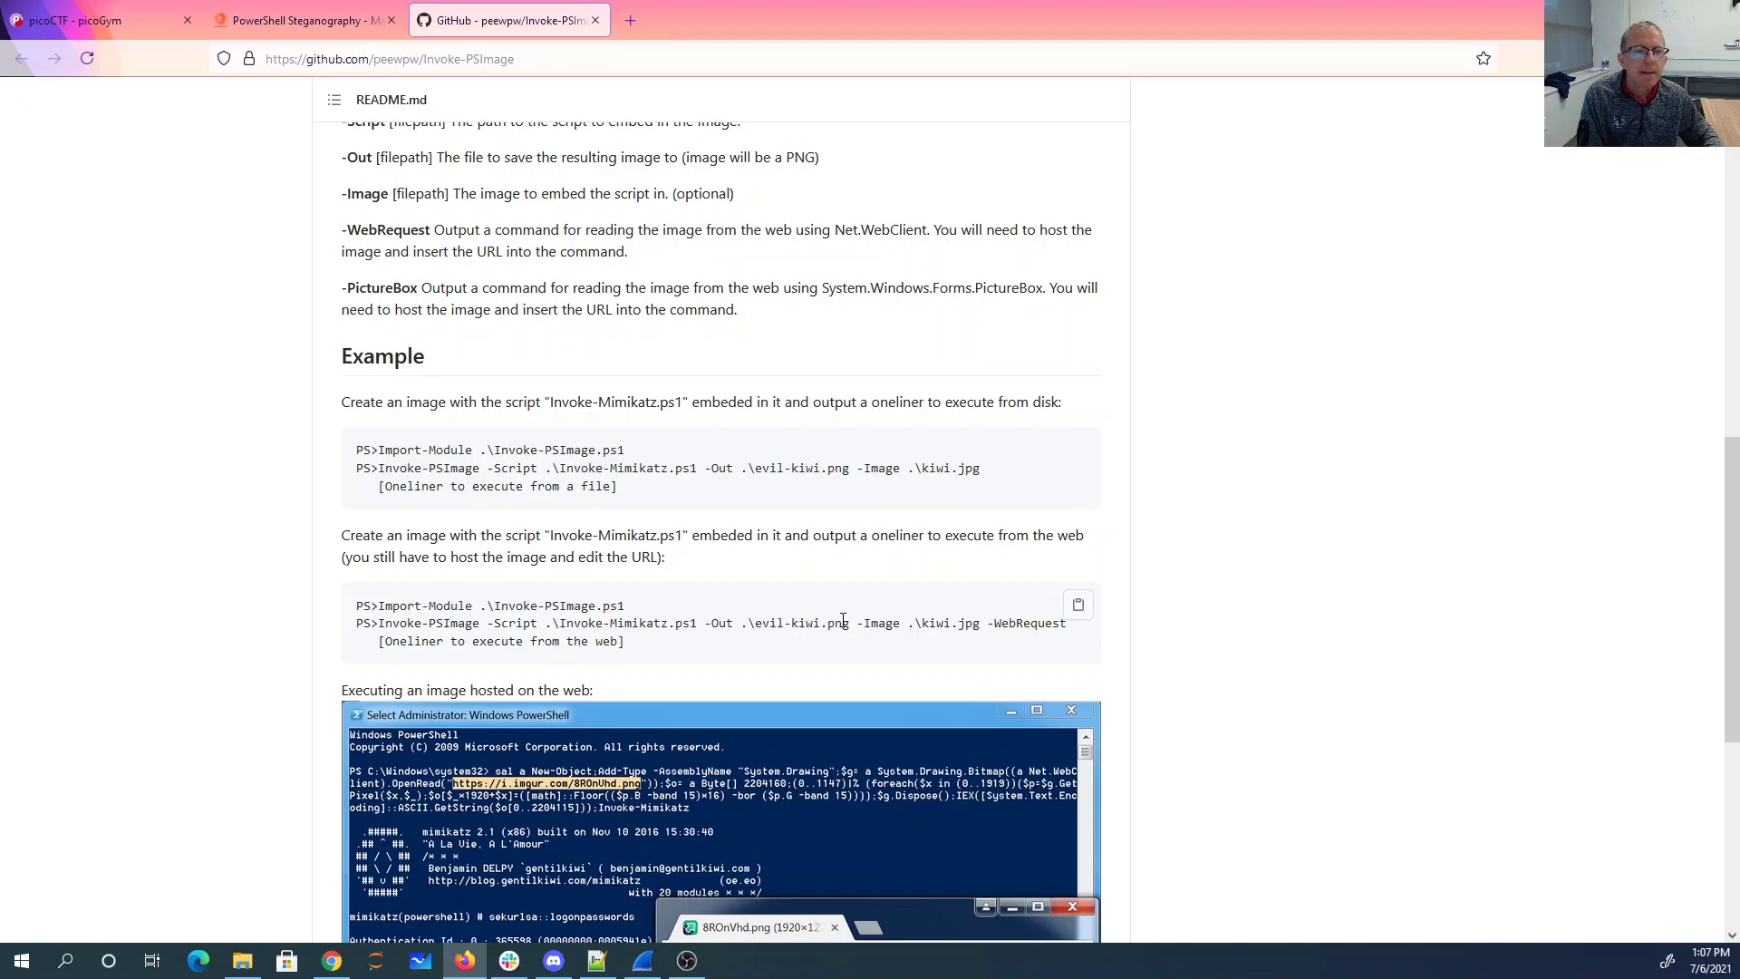
left_click_drag(852, 627, 722, 627)
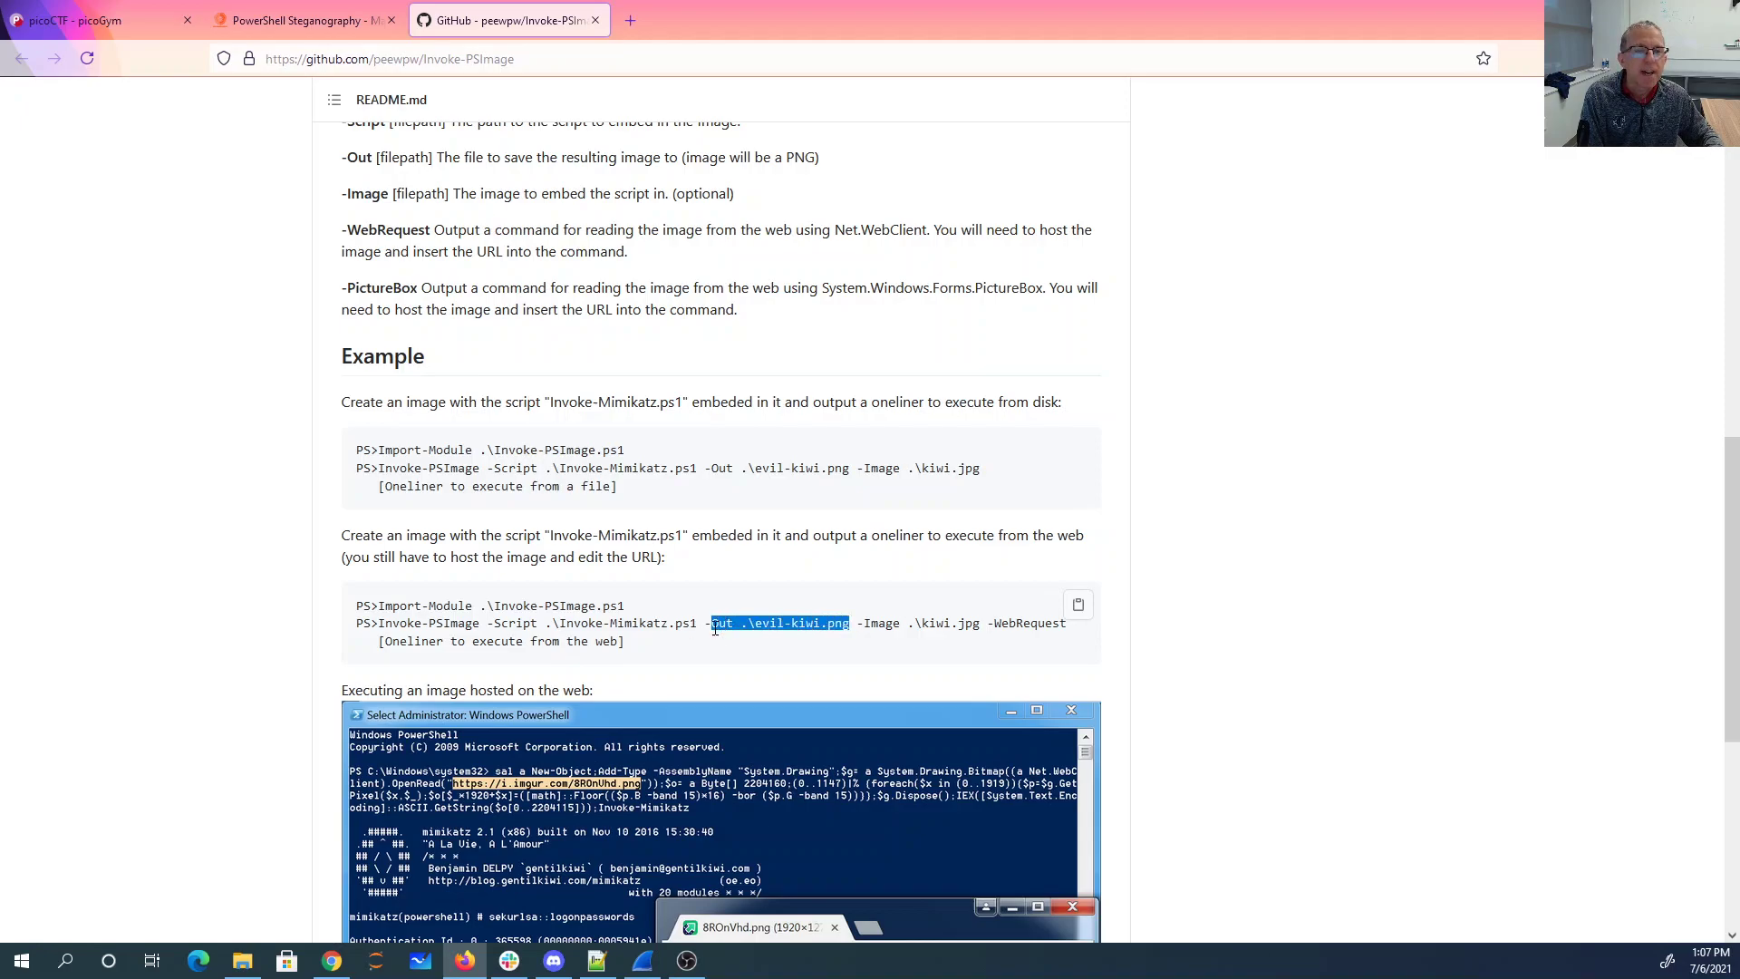
left_click(931, 625)
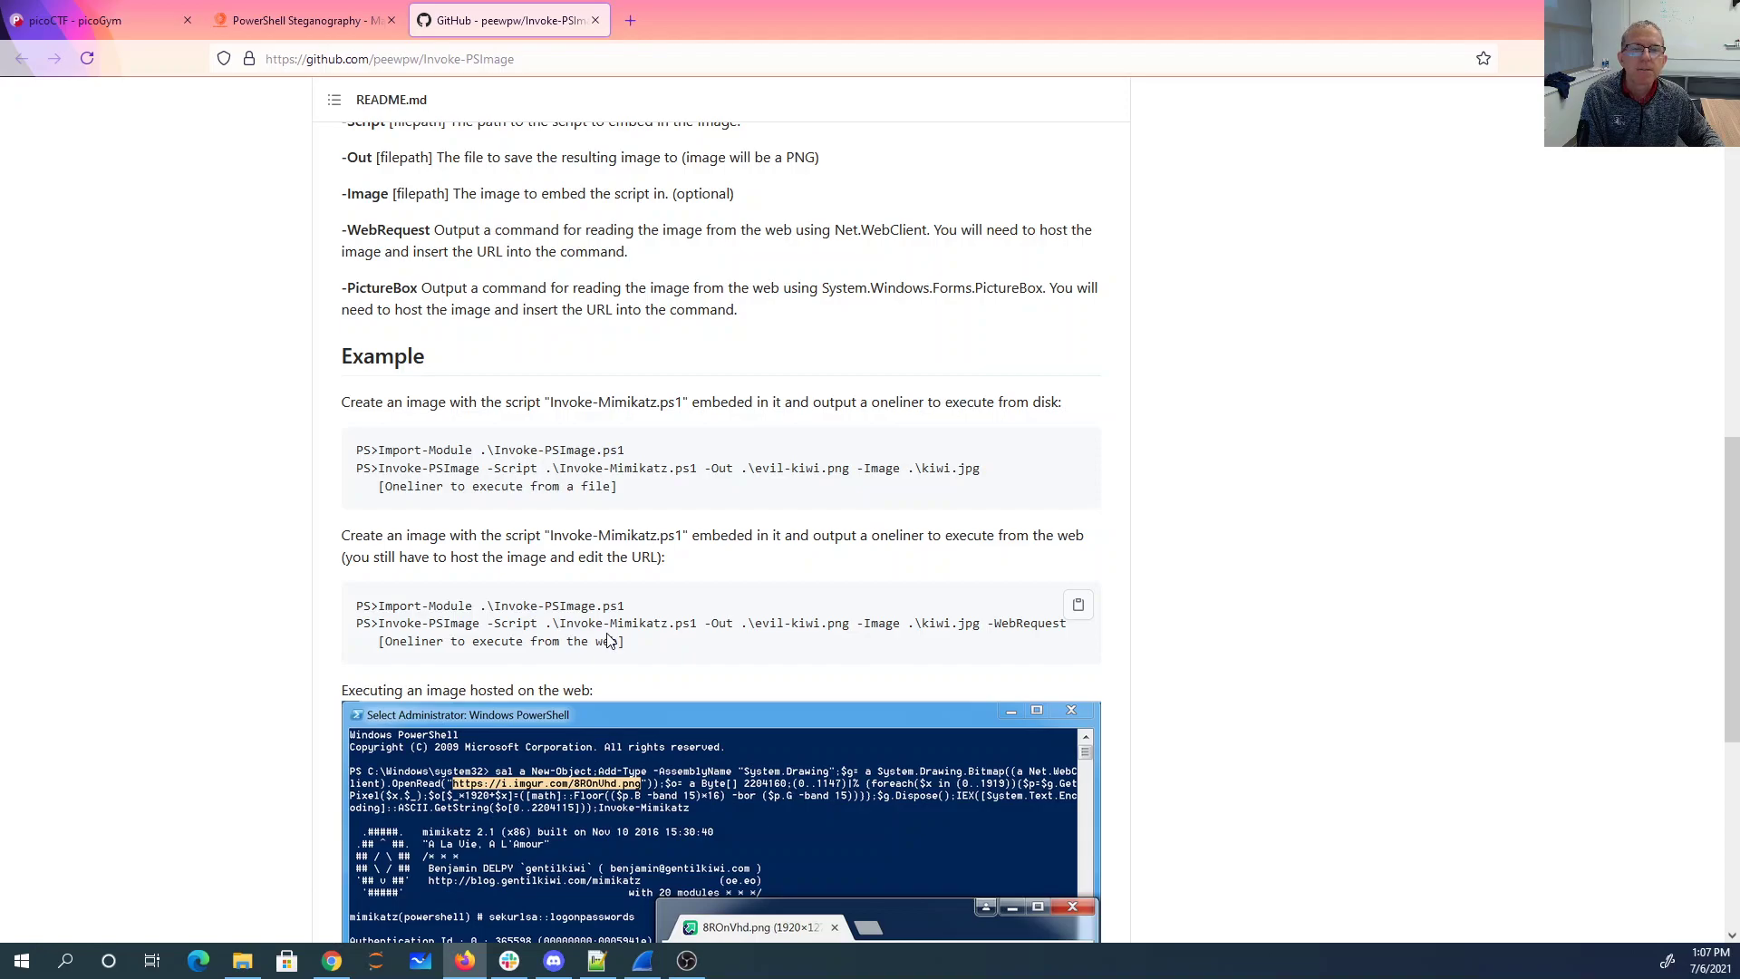
scroll(608, 640, "down", 5)
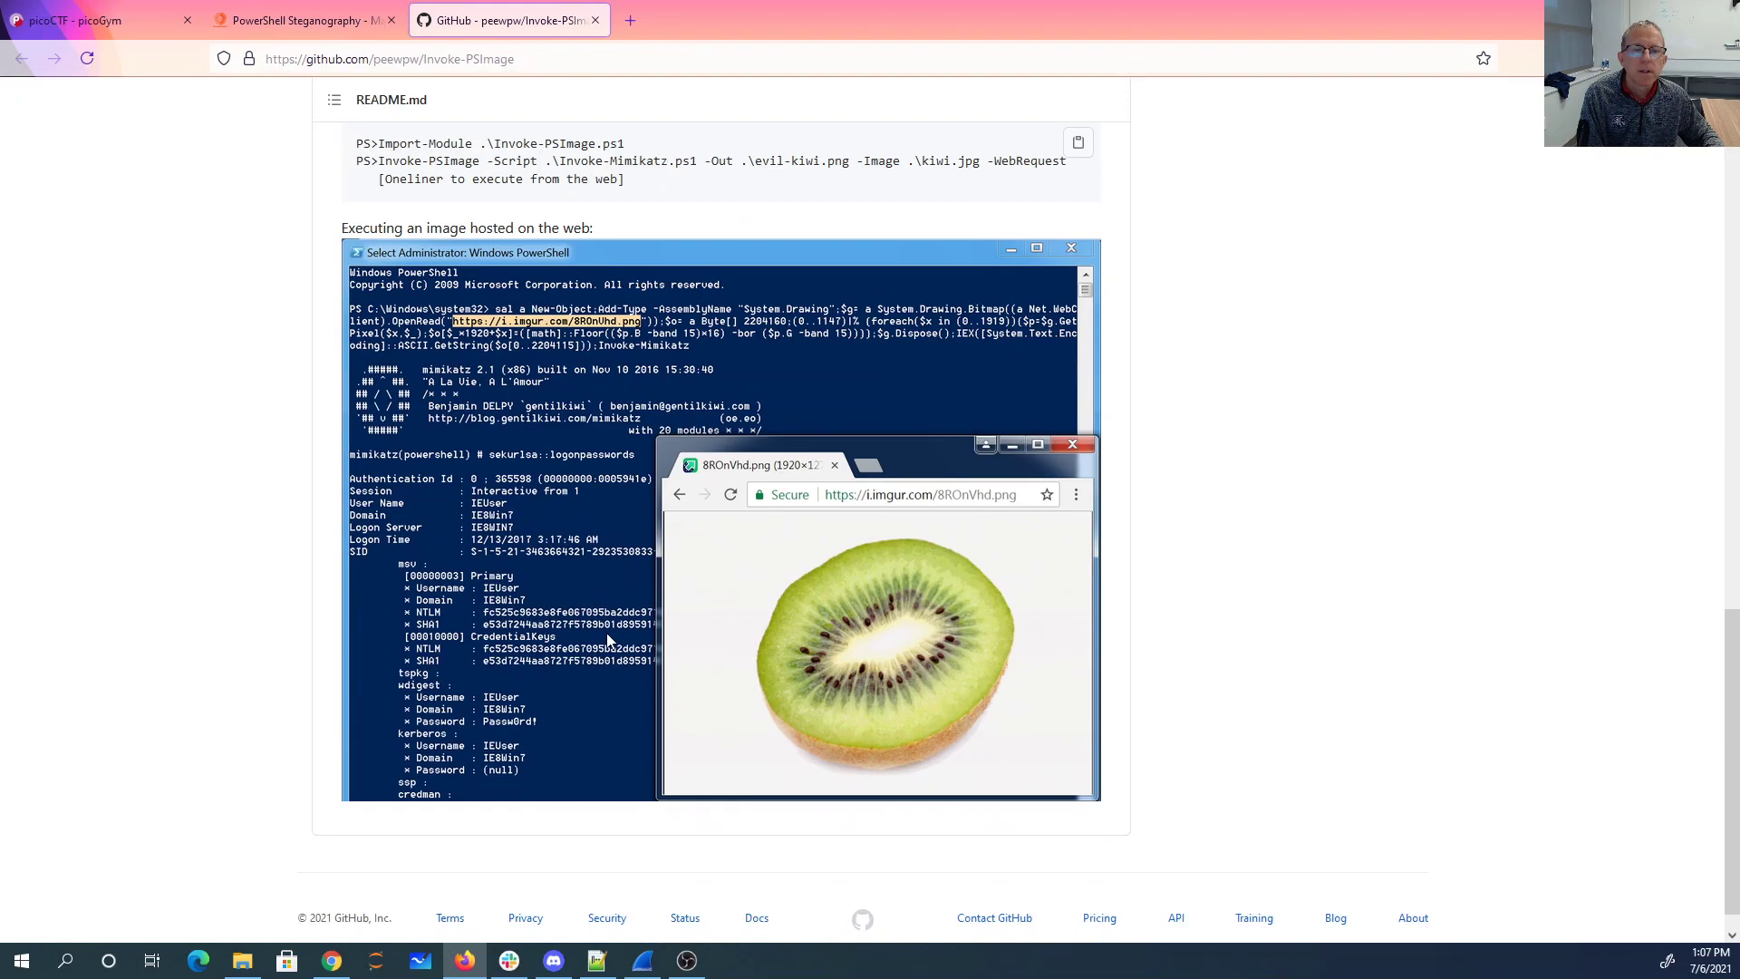
scroll(609, 641, "up", 3)
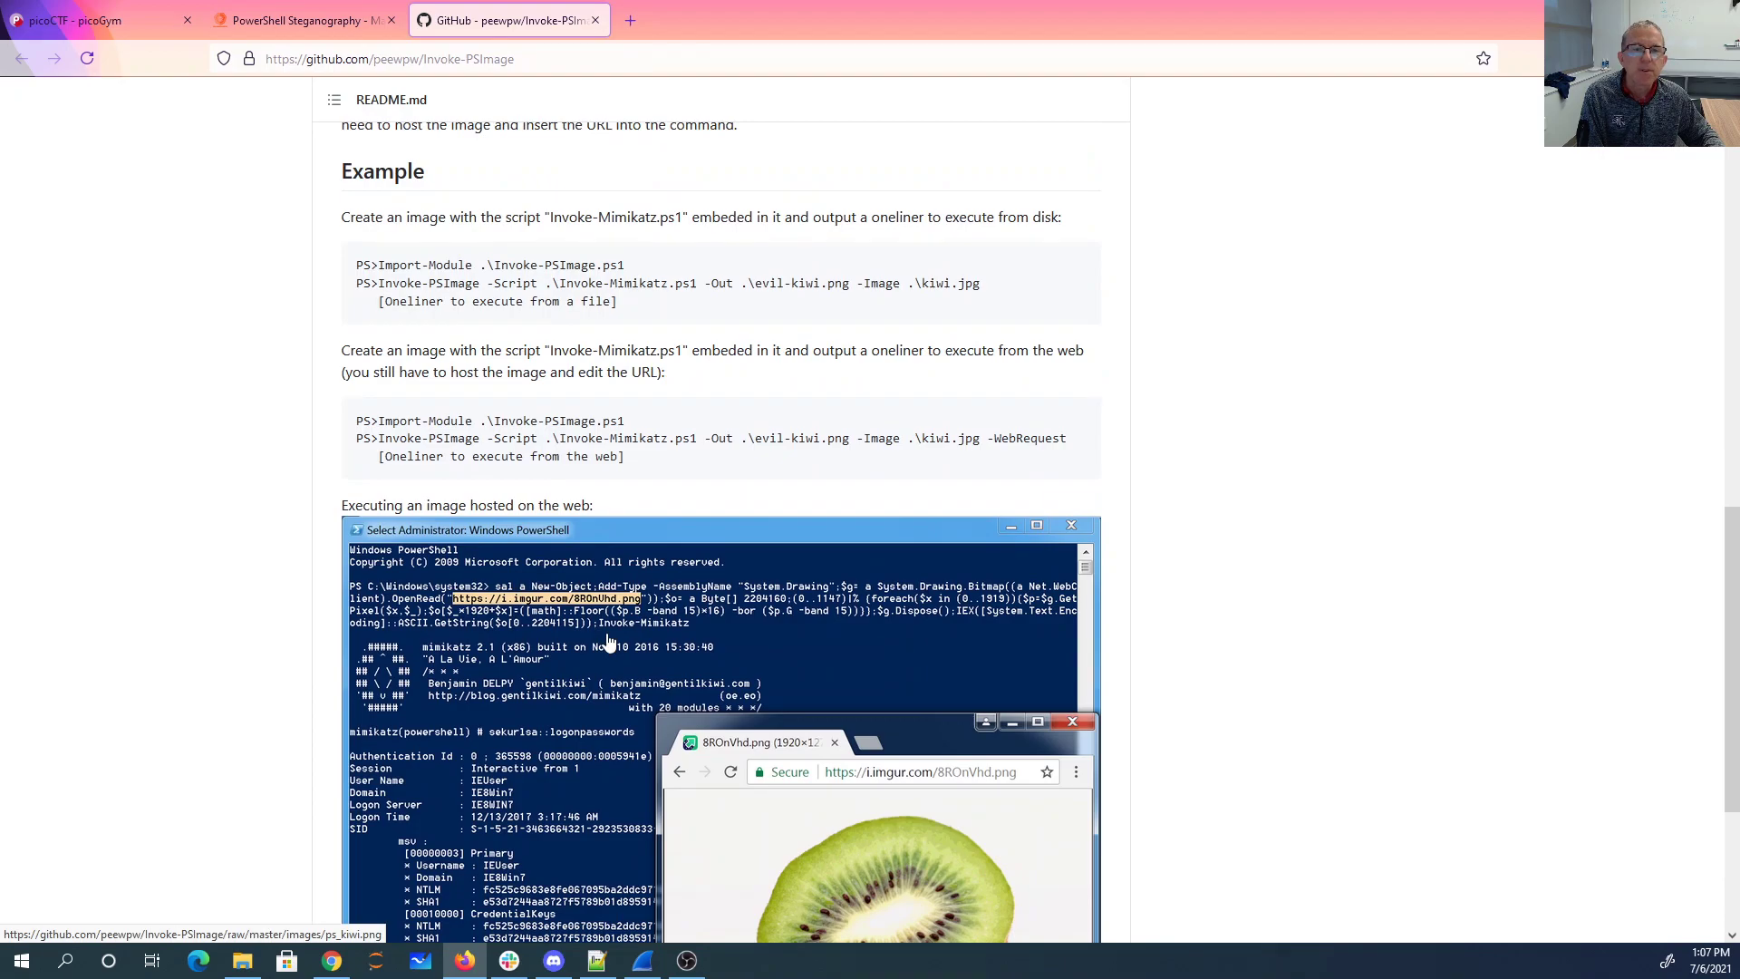
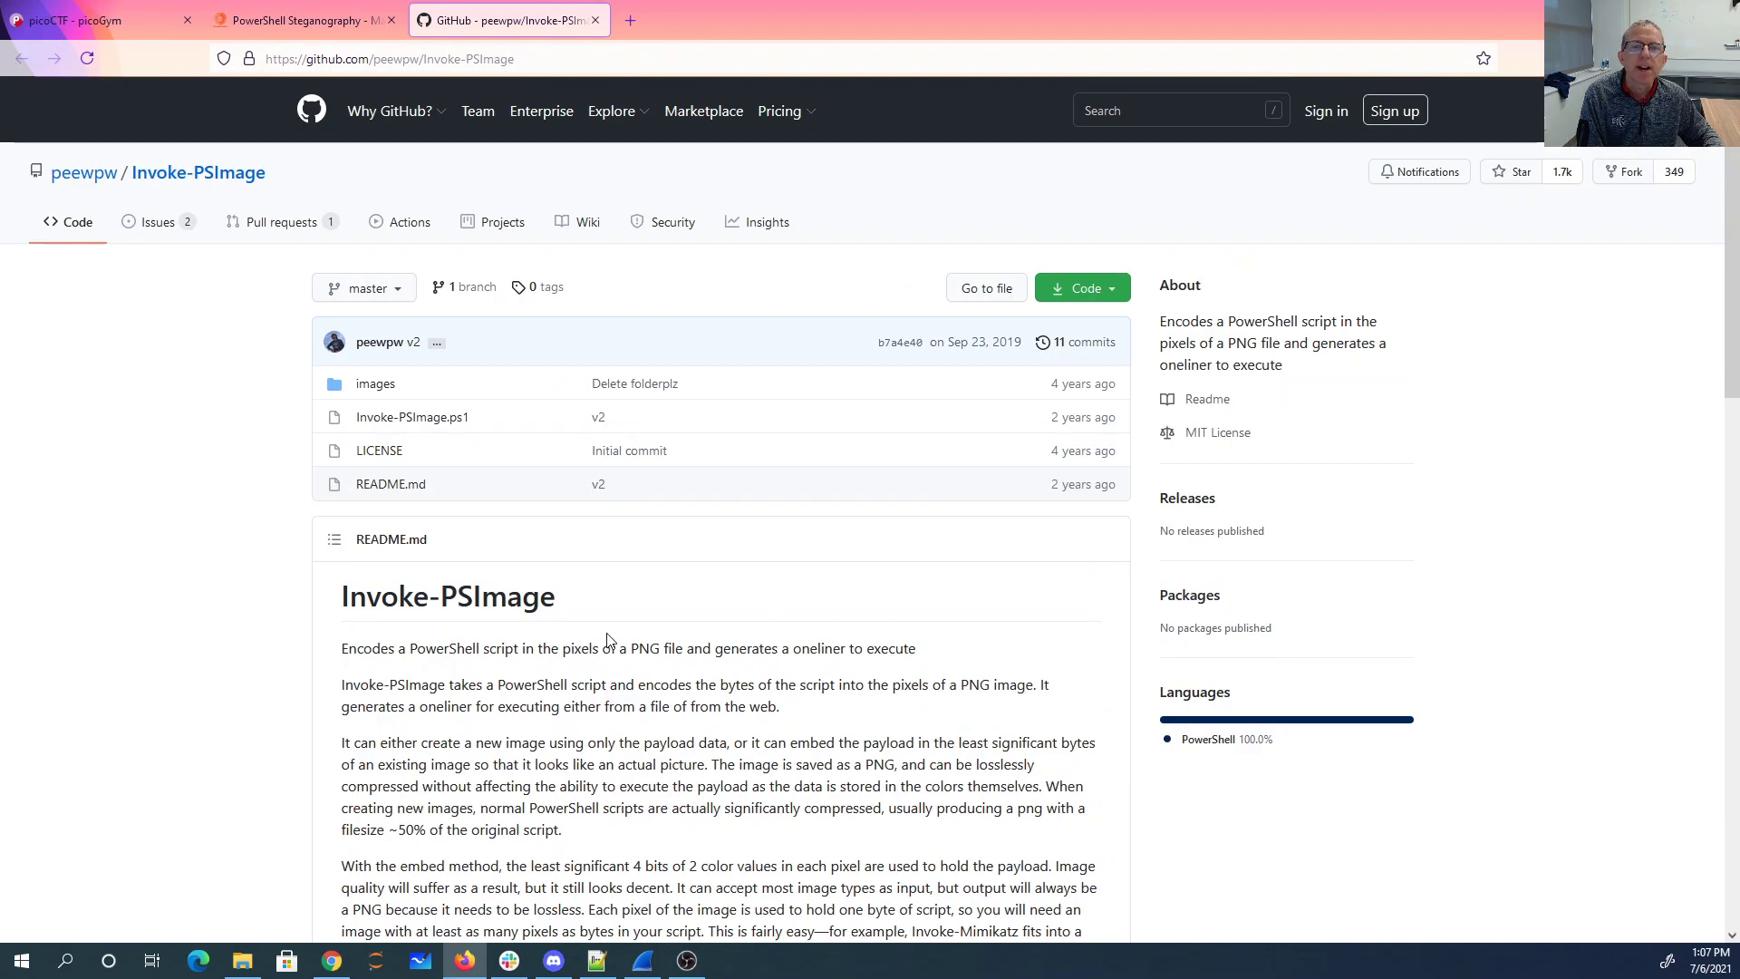
Step: Search 'extract invoke-psimage' in a new tab and open the imurasheen/Extract-PSImage repository
left_click(635, 20)
type("extra")
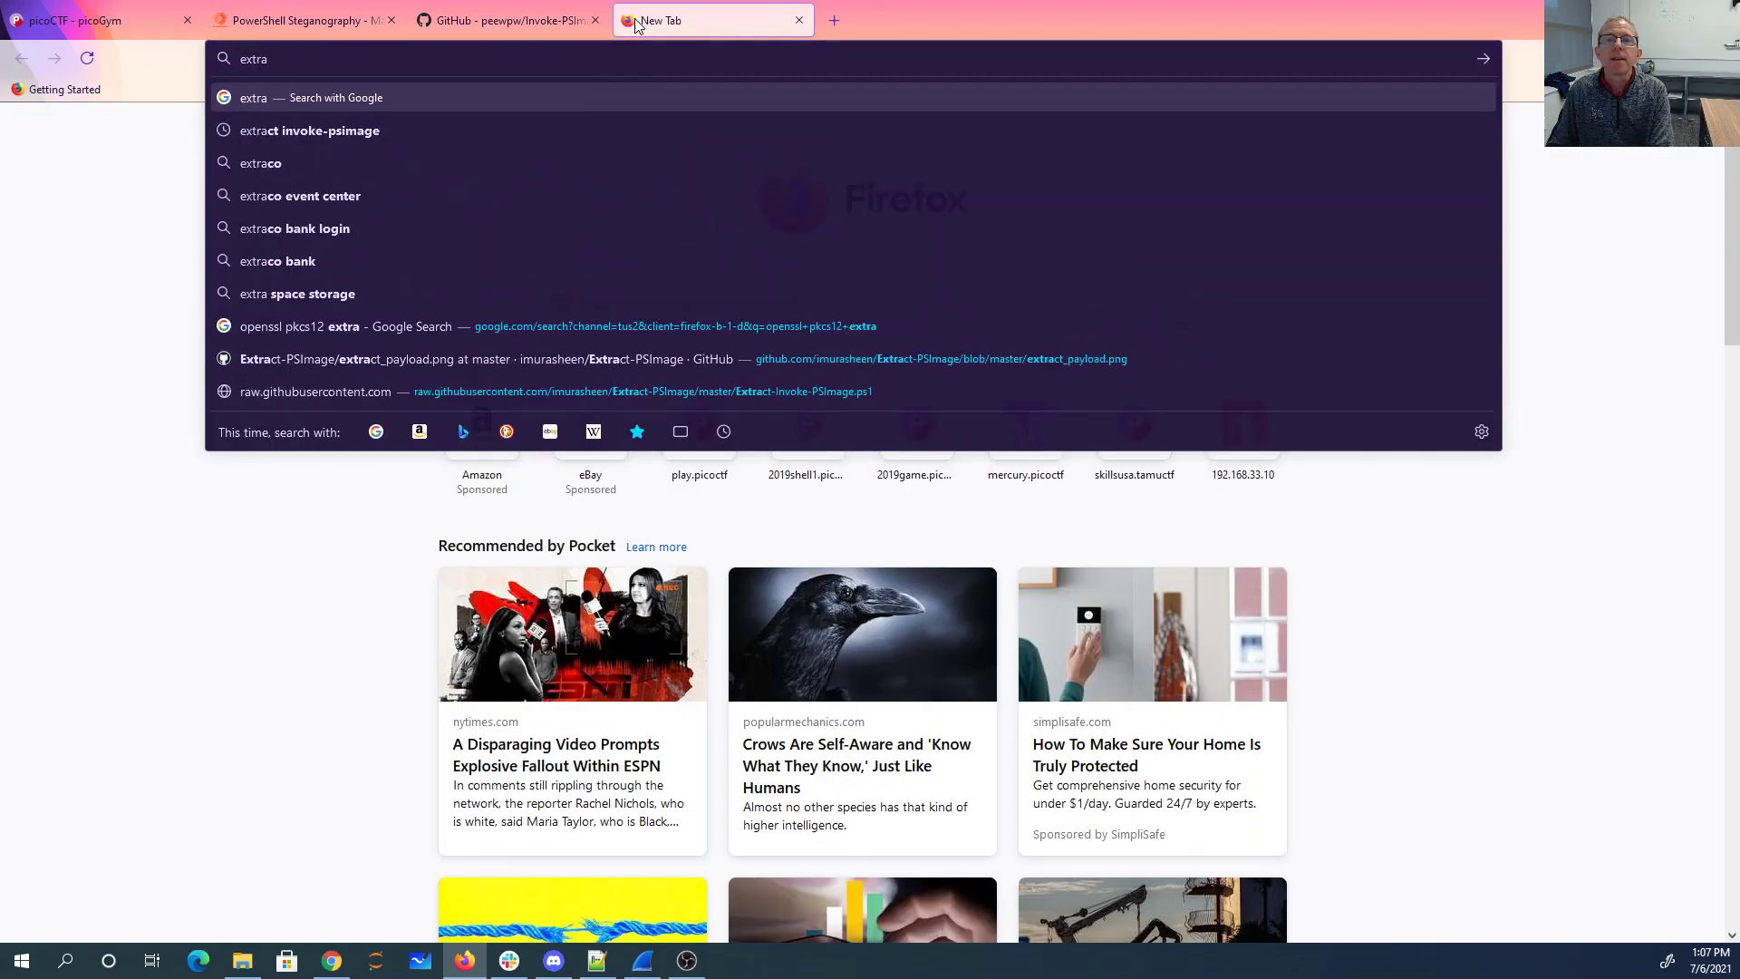
key("Down")
key("Return")
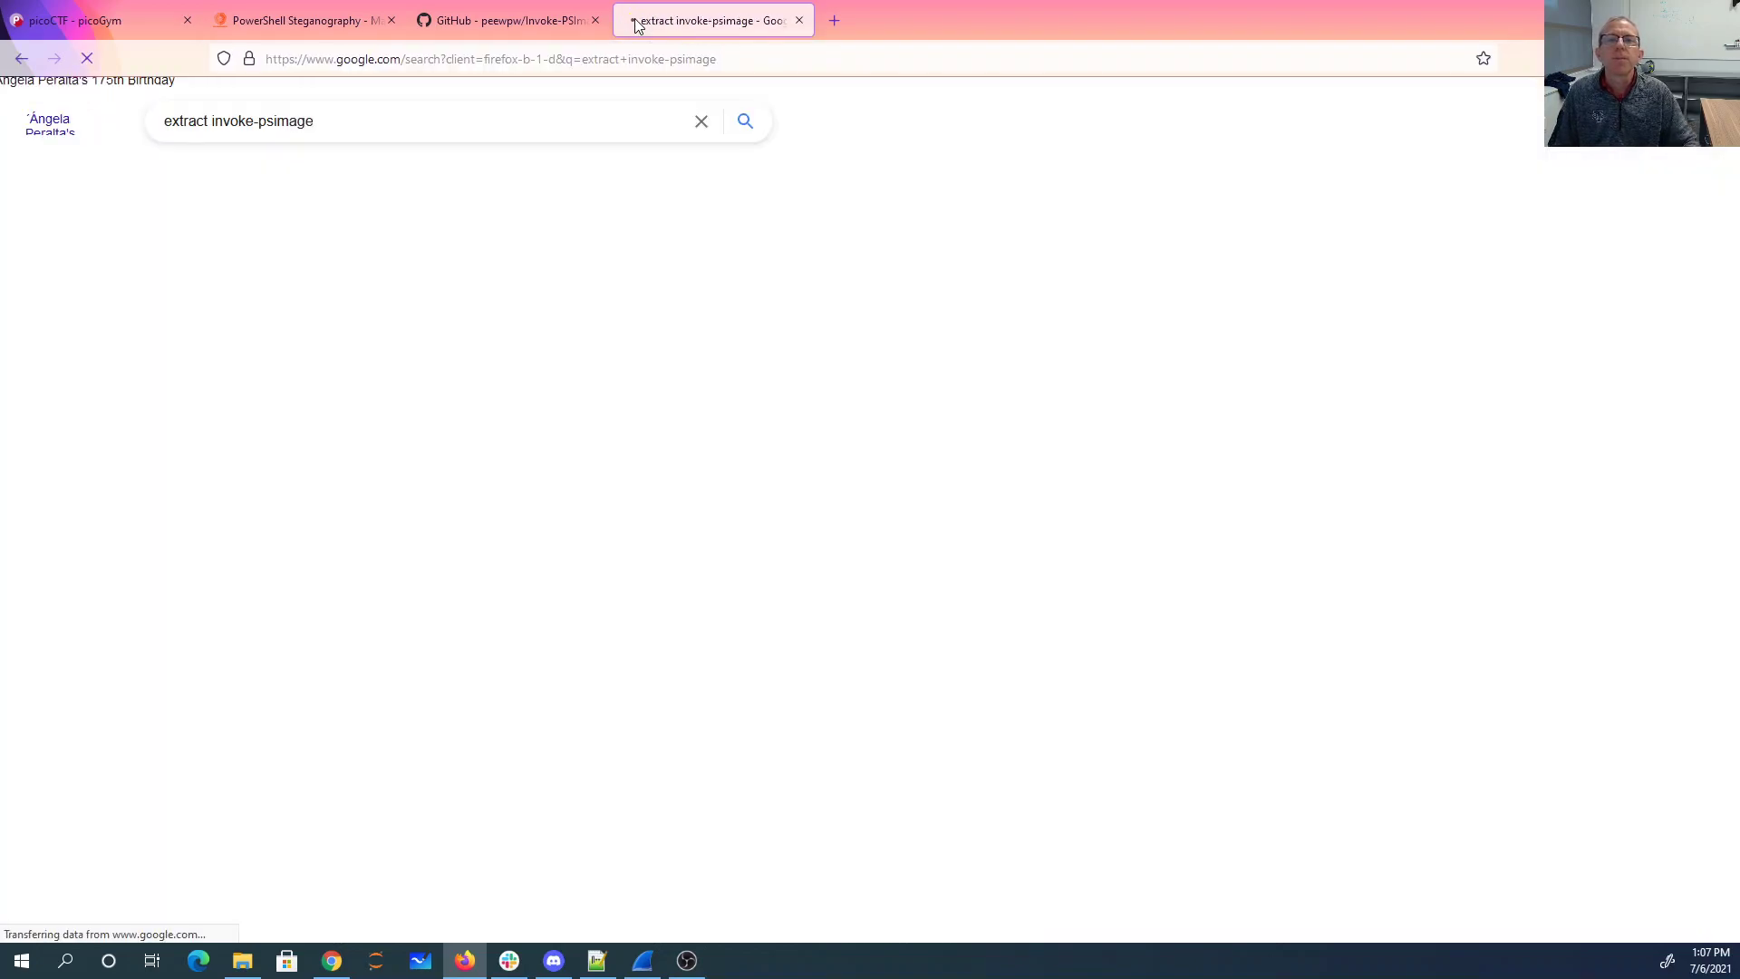
left_click(409, 278)
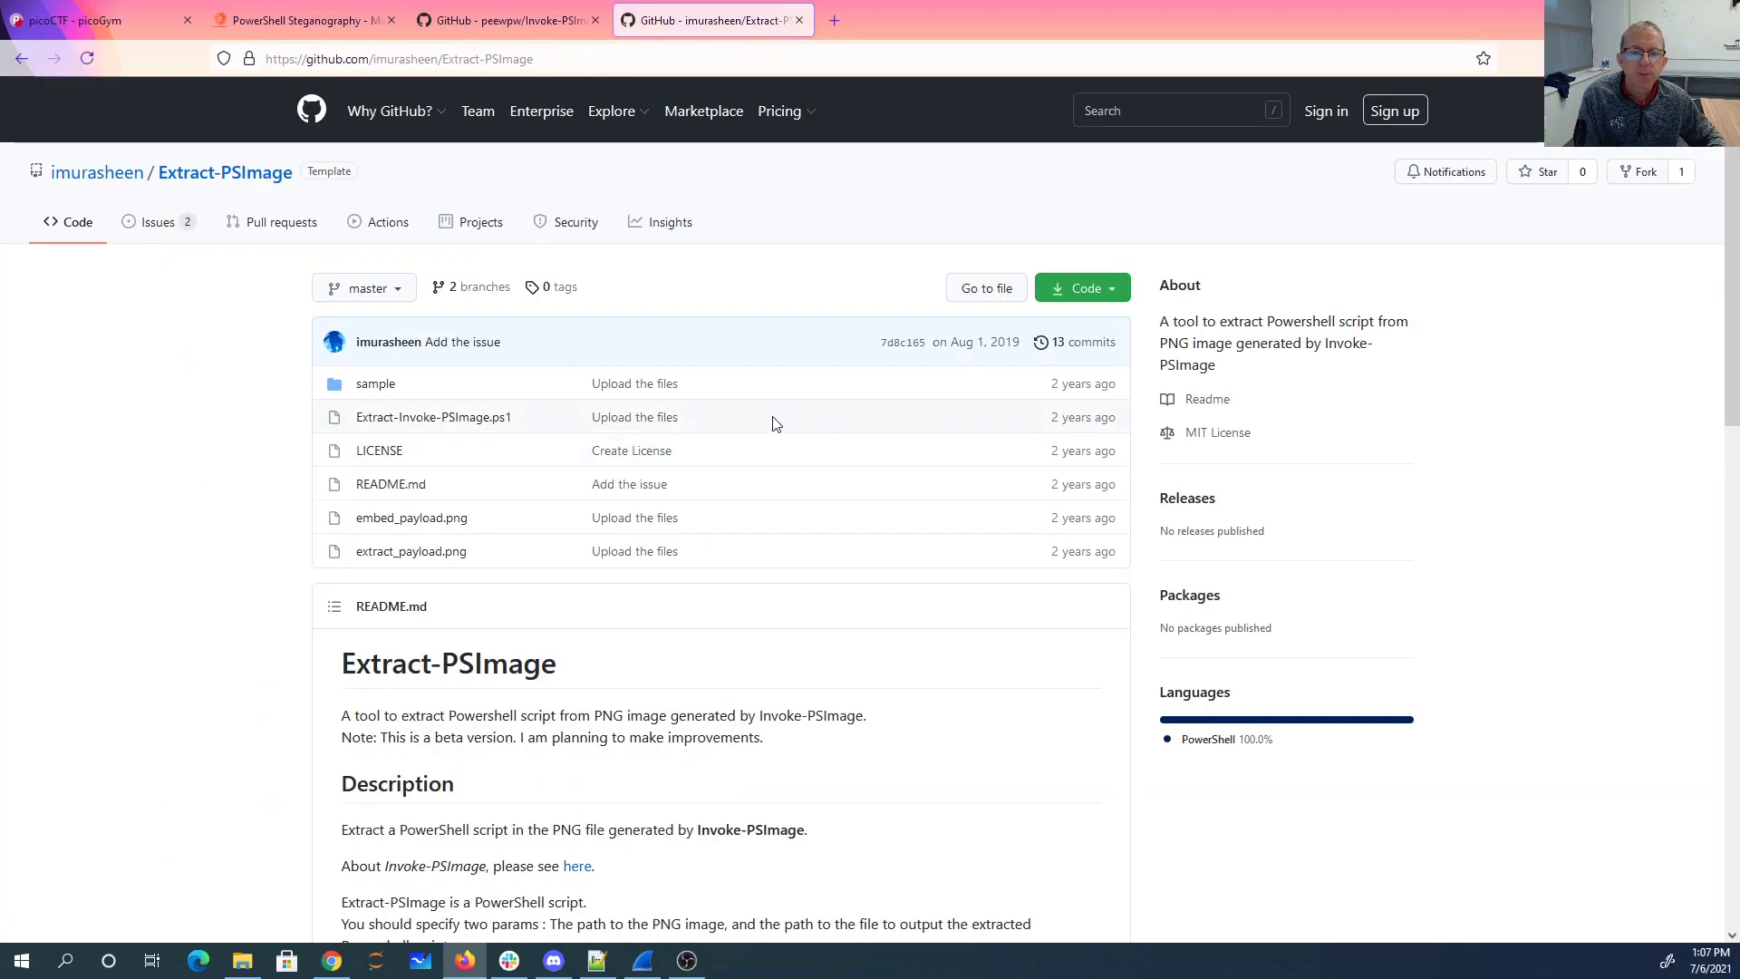
Step: Open Extract-Invoke-PSImage.ps1 in the repository and look over the script
left_click(479, 418)
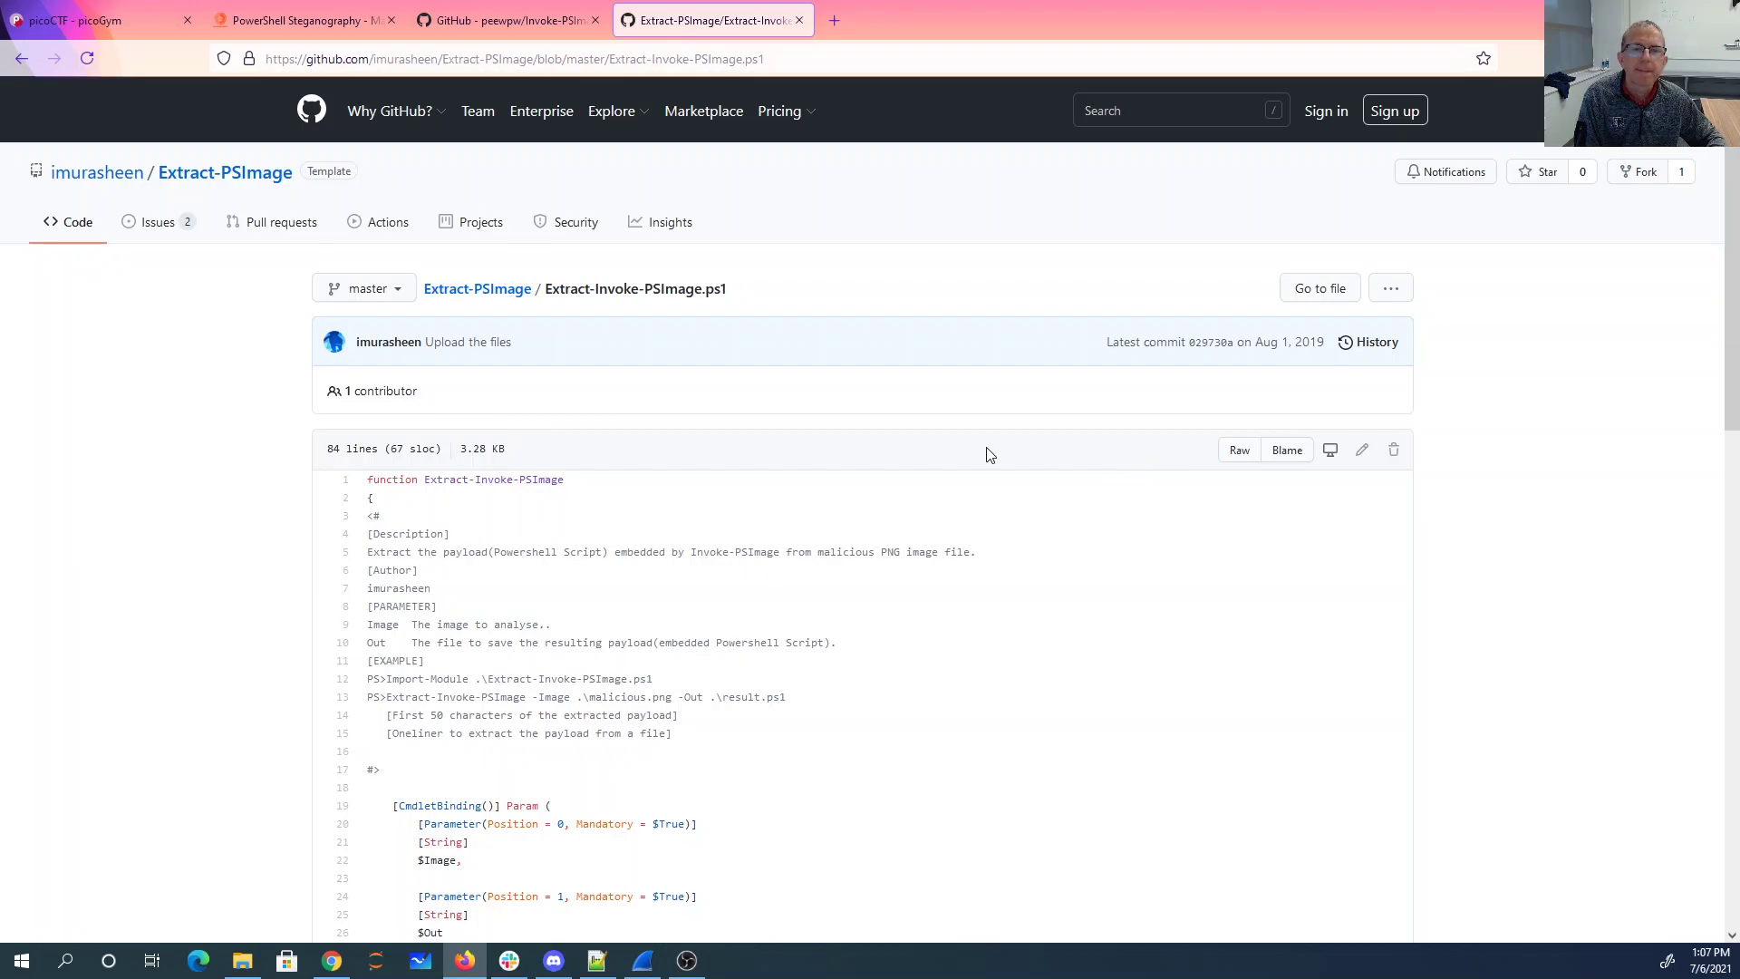
scroll(990, 454, "down", 10)
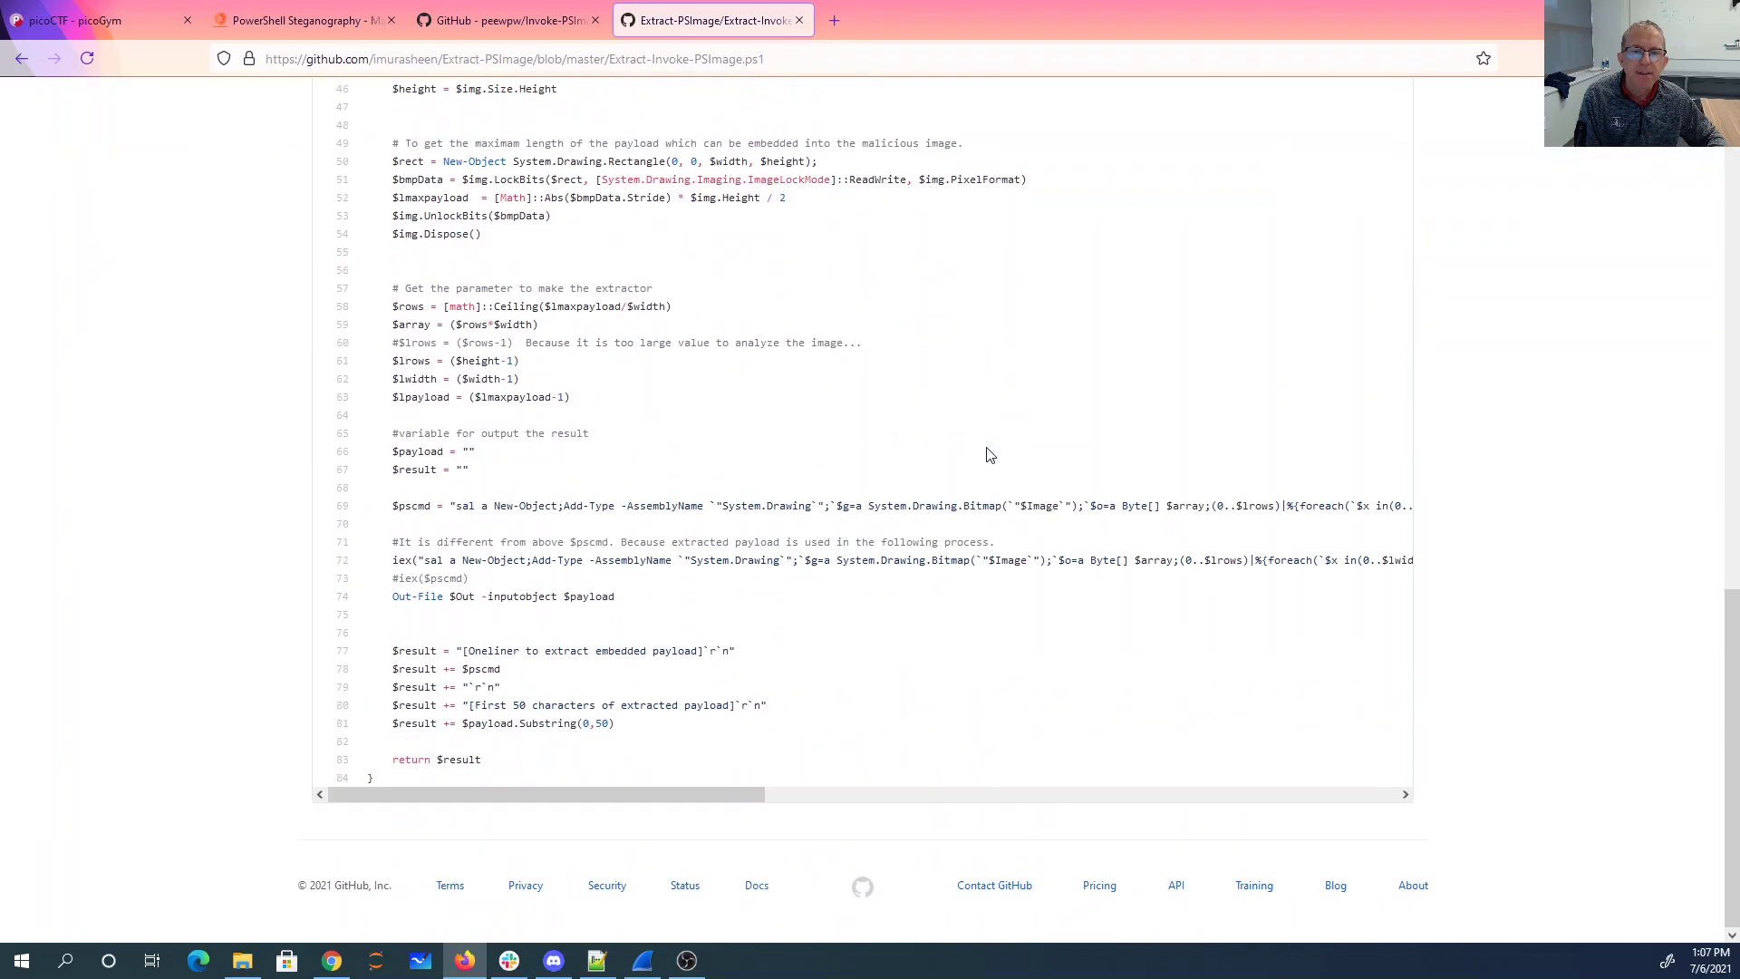
scroll(990, 454, "up", 10)
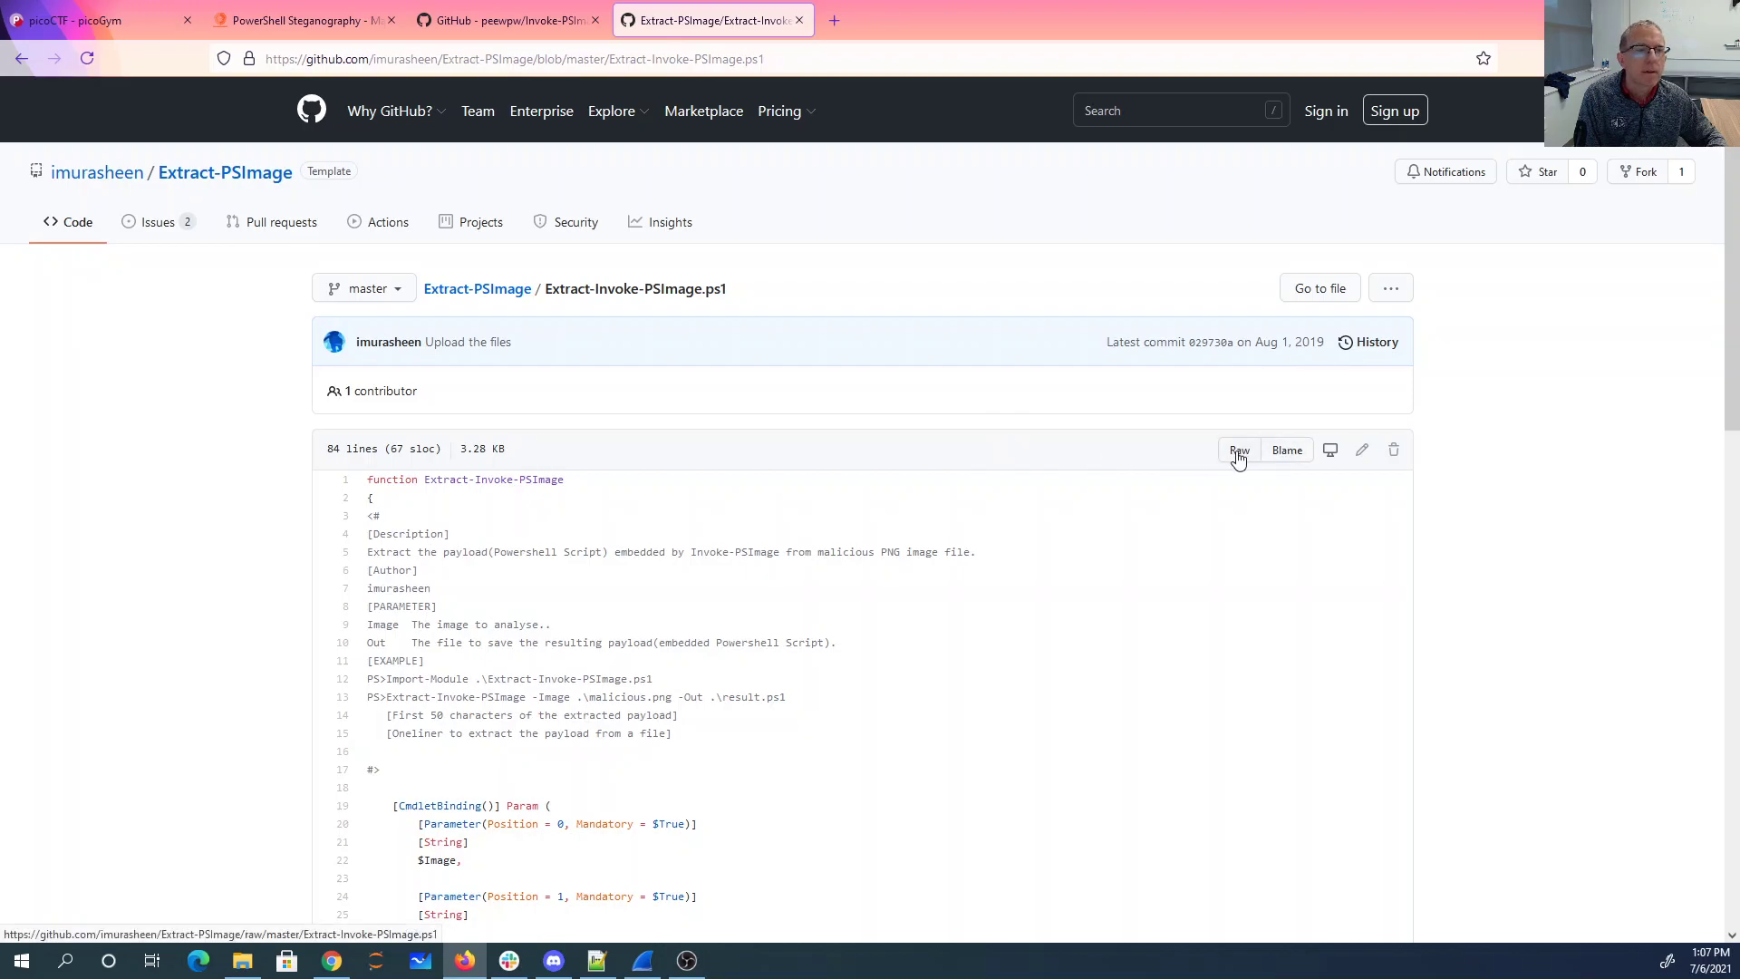
left_click(1388, 291)
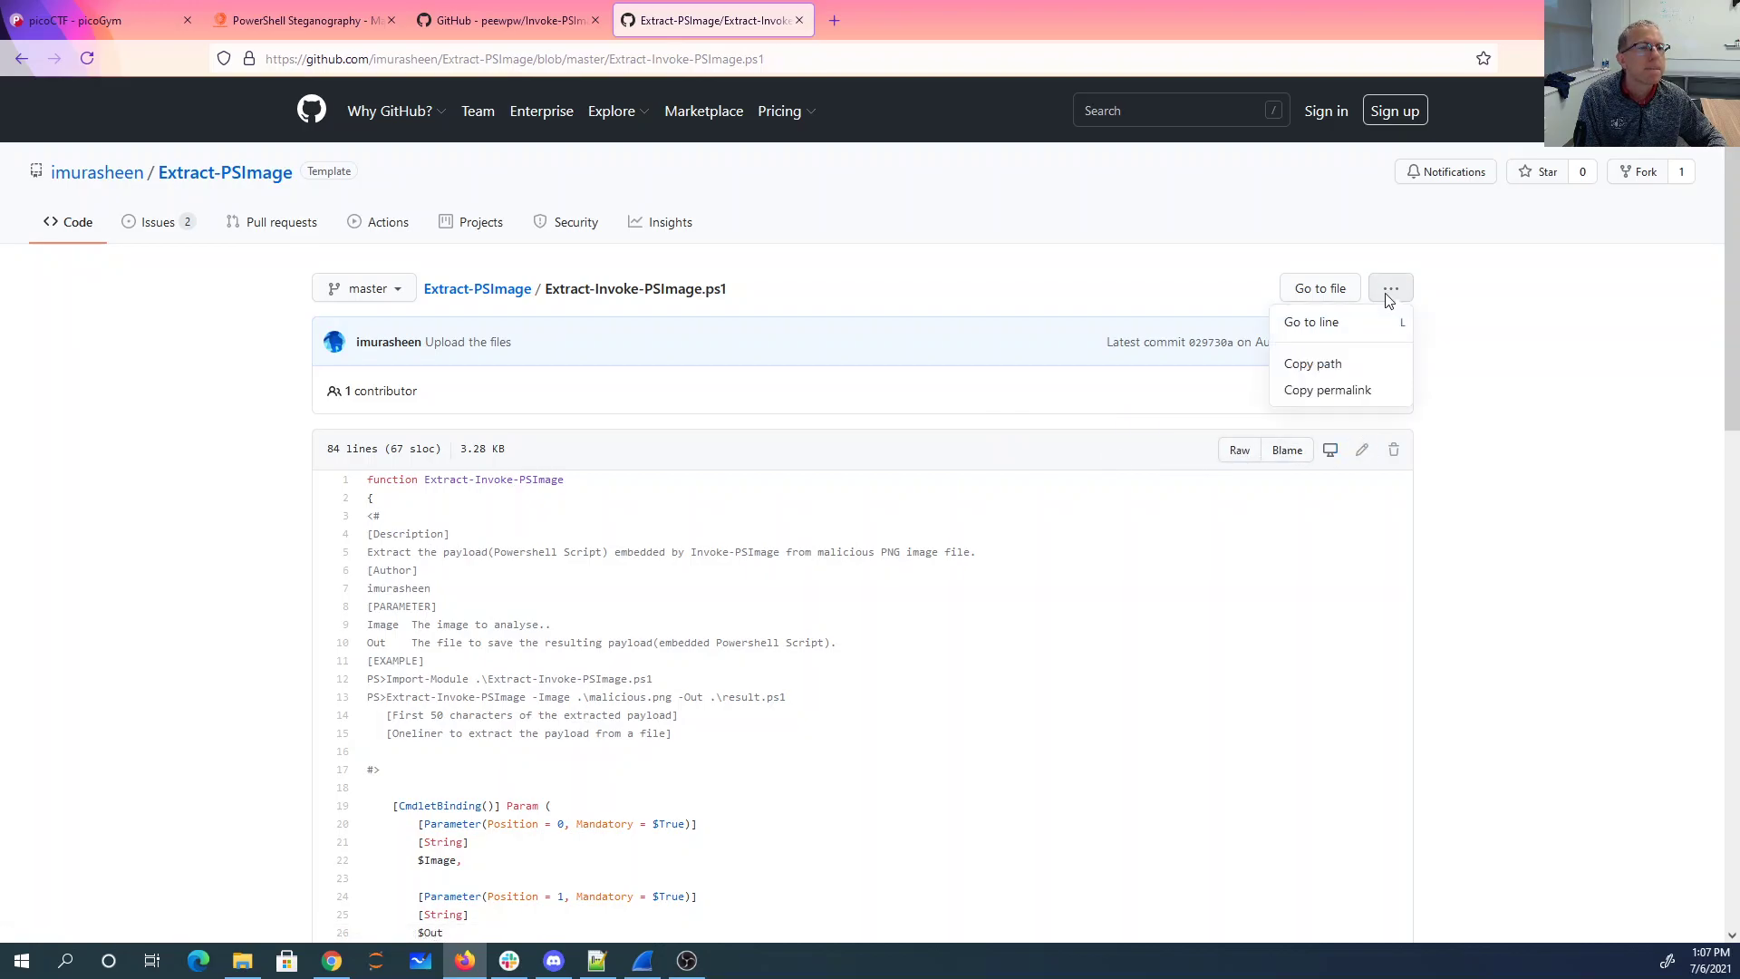
Step: Save the raw page as Extract-Invoke-PSImage.ps1 with type All Files in picoCTF\2021, overwriting it
left_click(924, 428)
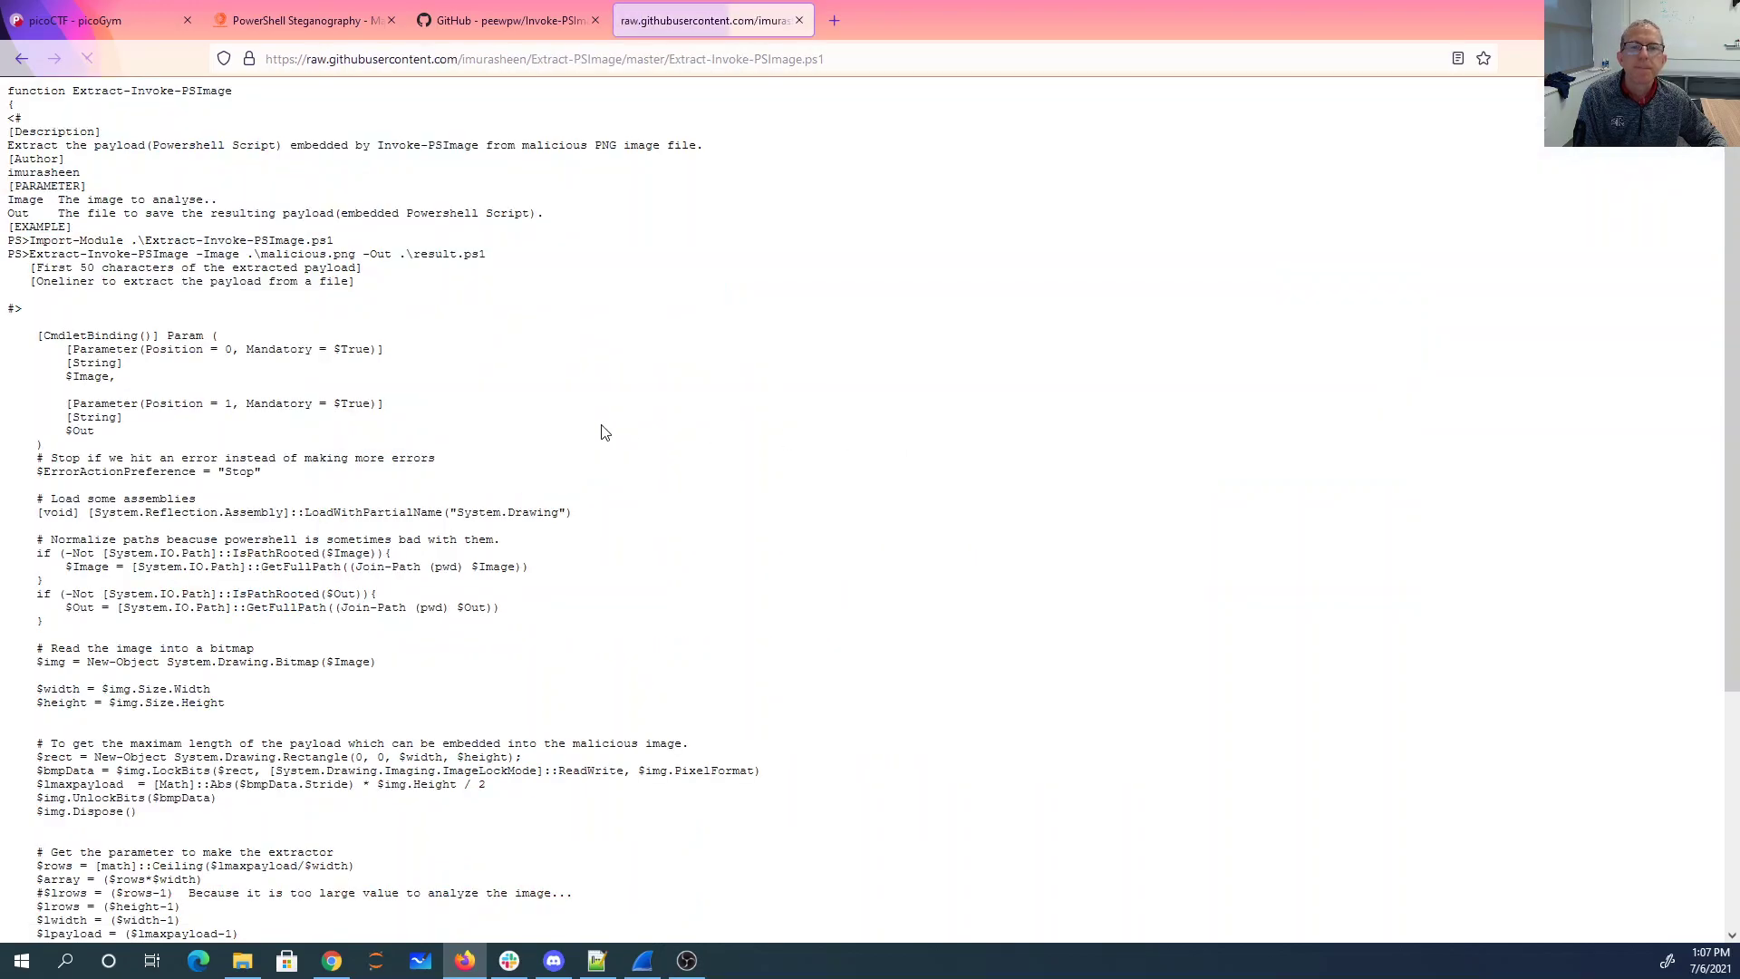
right_click(586, 280)
left_click(637, 341)
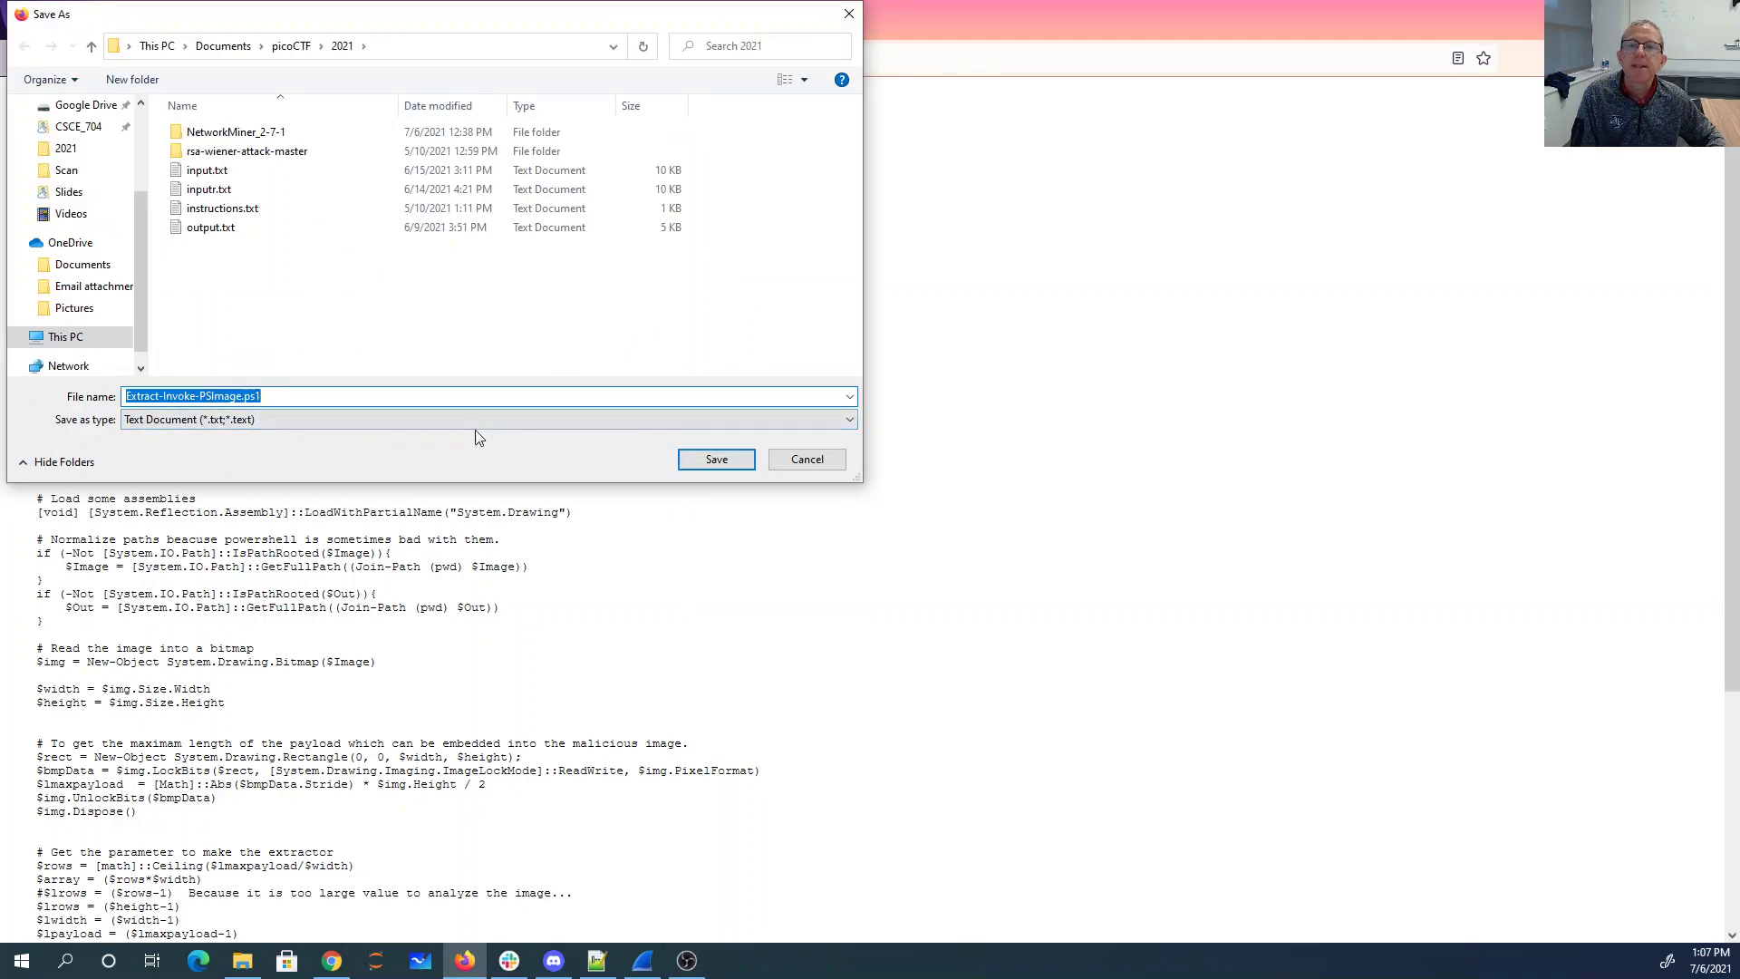
left_click(400, 419)
left_click(375, 449)
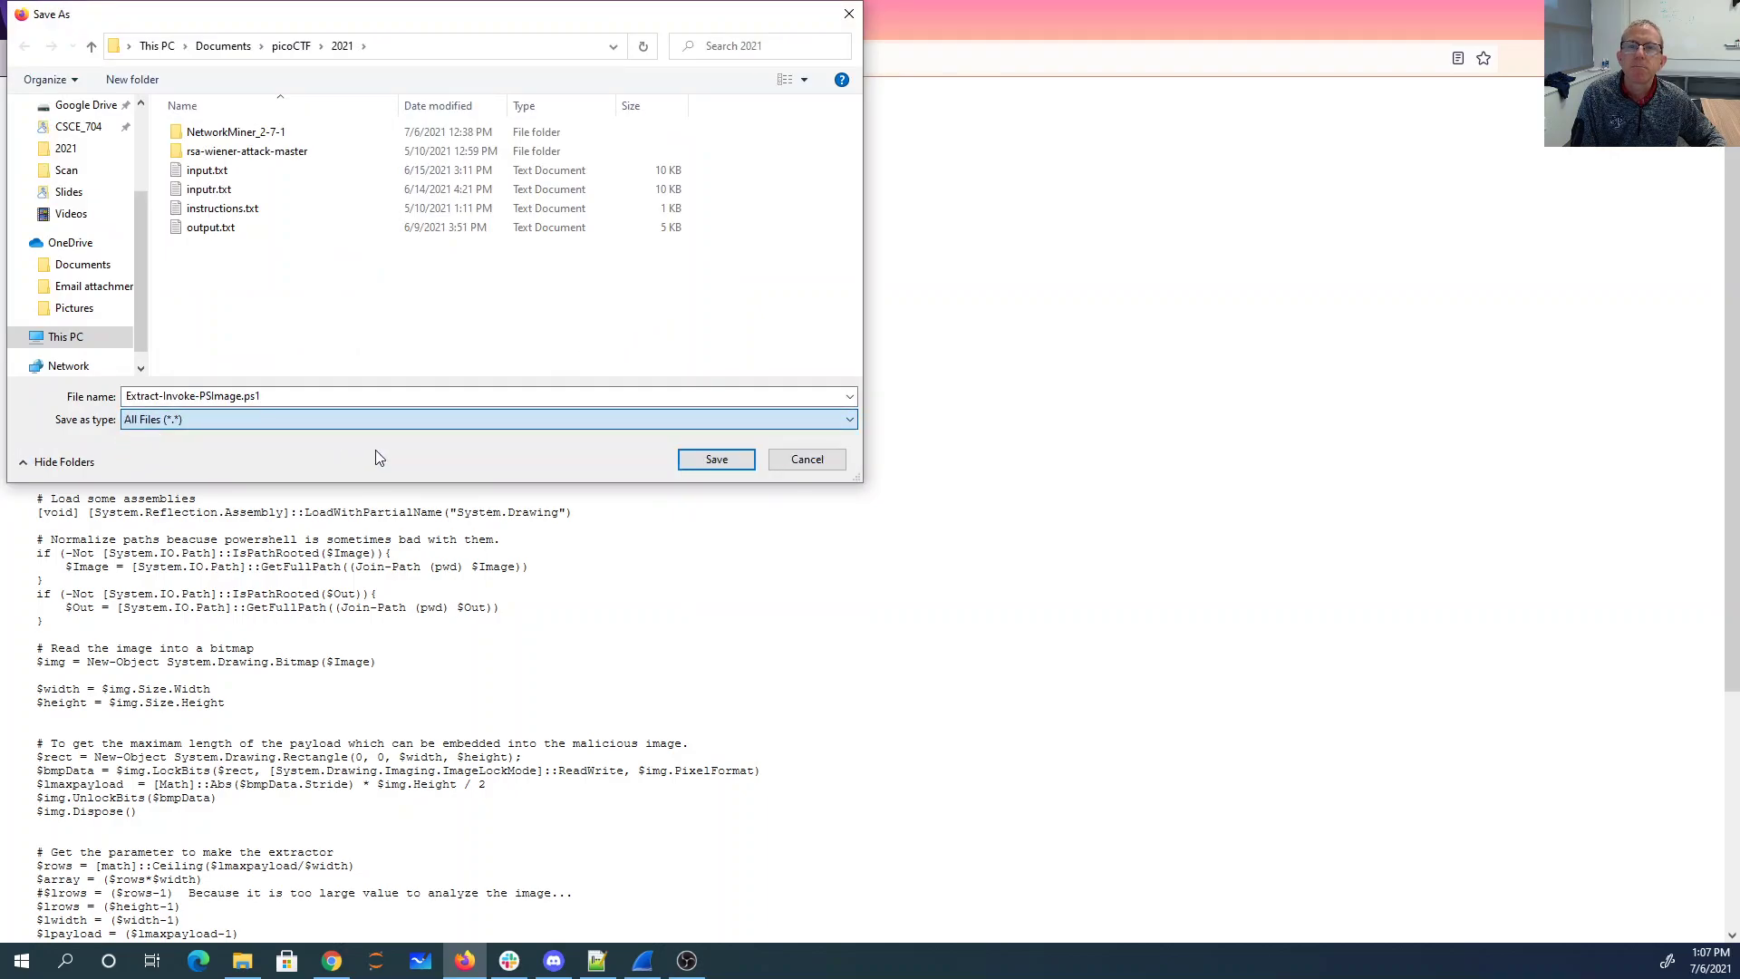
left_click(716, 459)
left_click(916, 482)
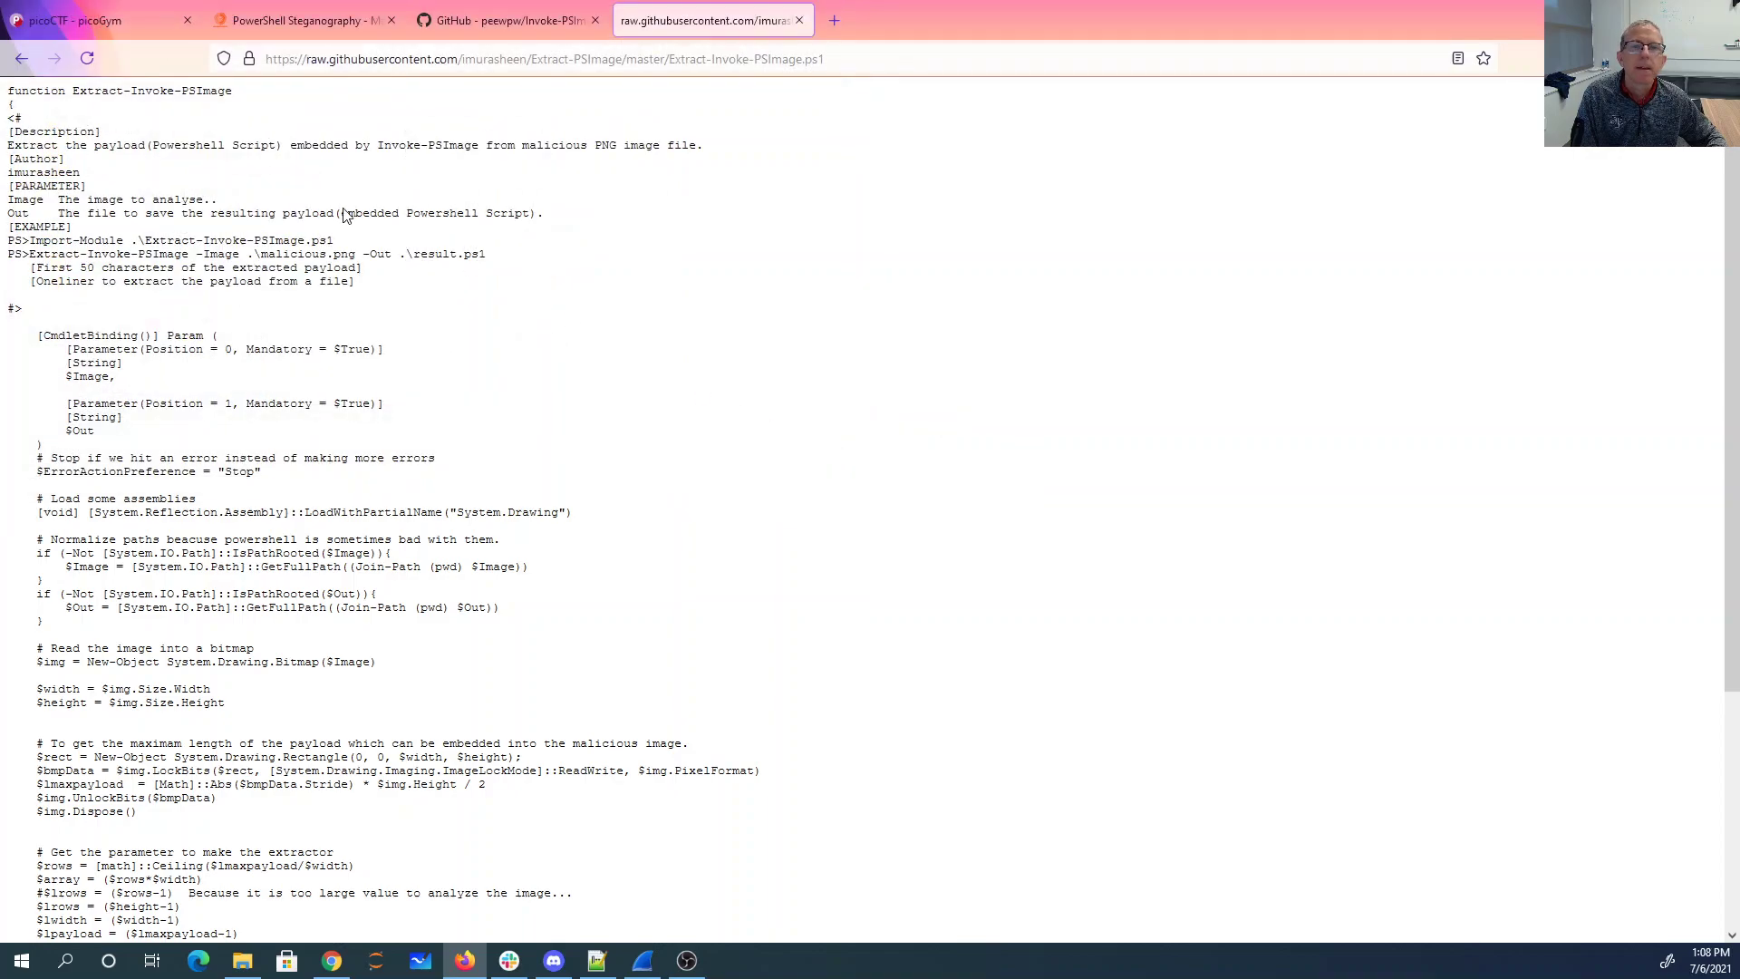
Step: Close the raw tab, reopen Extract-PSImage via the 'extract invoke-psimage' search, and scroll to its README usage
left_click(798, 20)
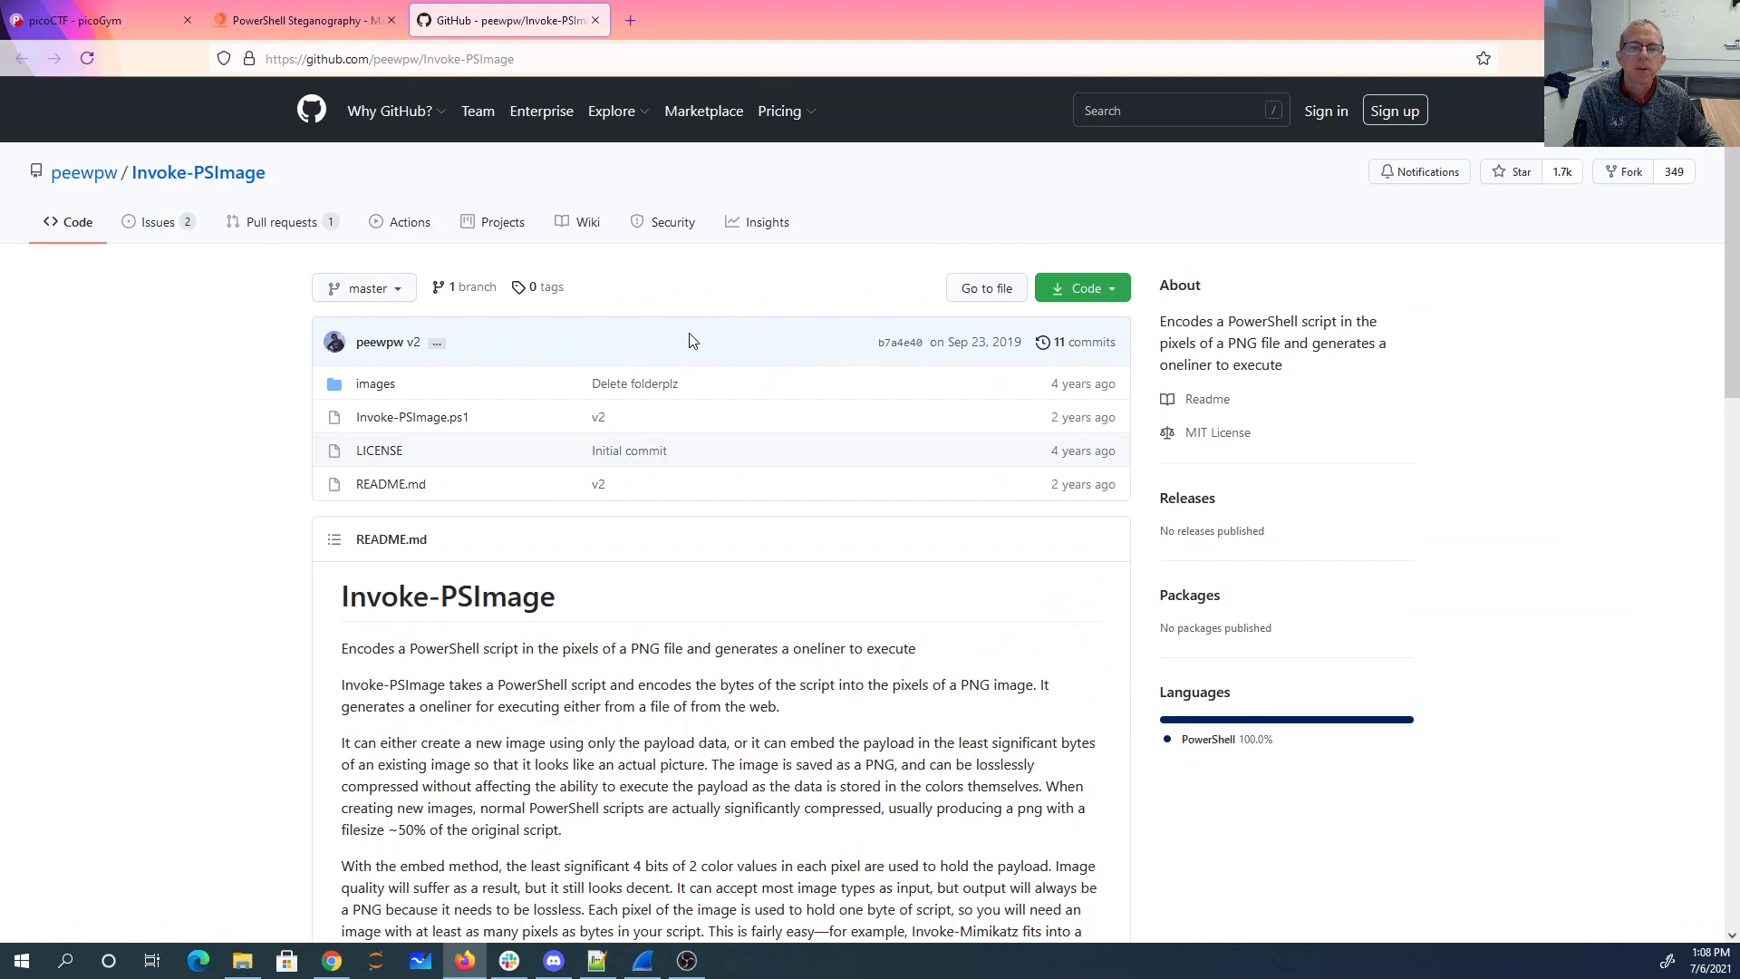
left_click(638, 22)
type("ex")
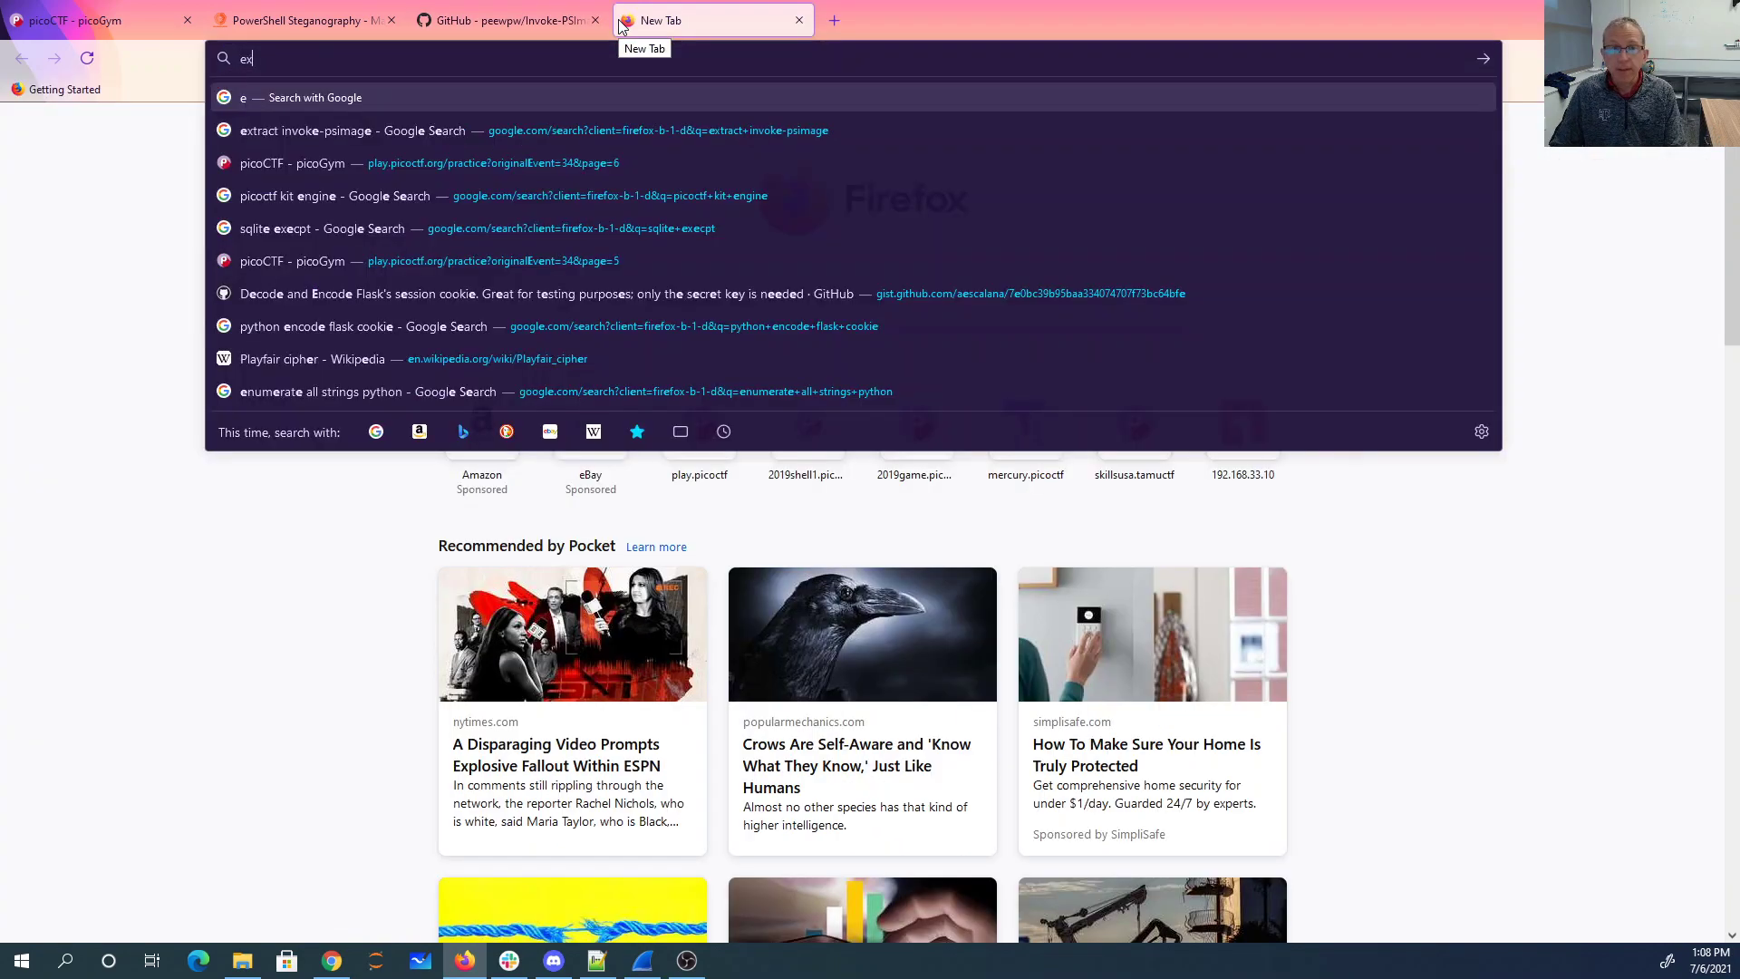
key("Down")
key("Return")
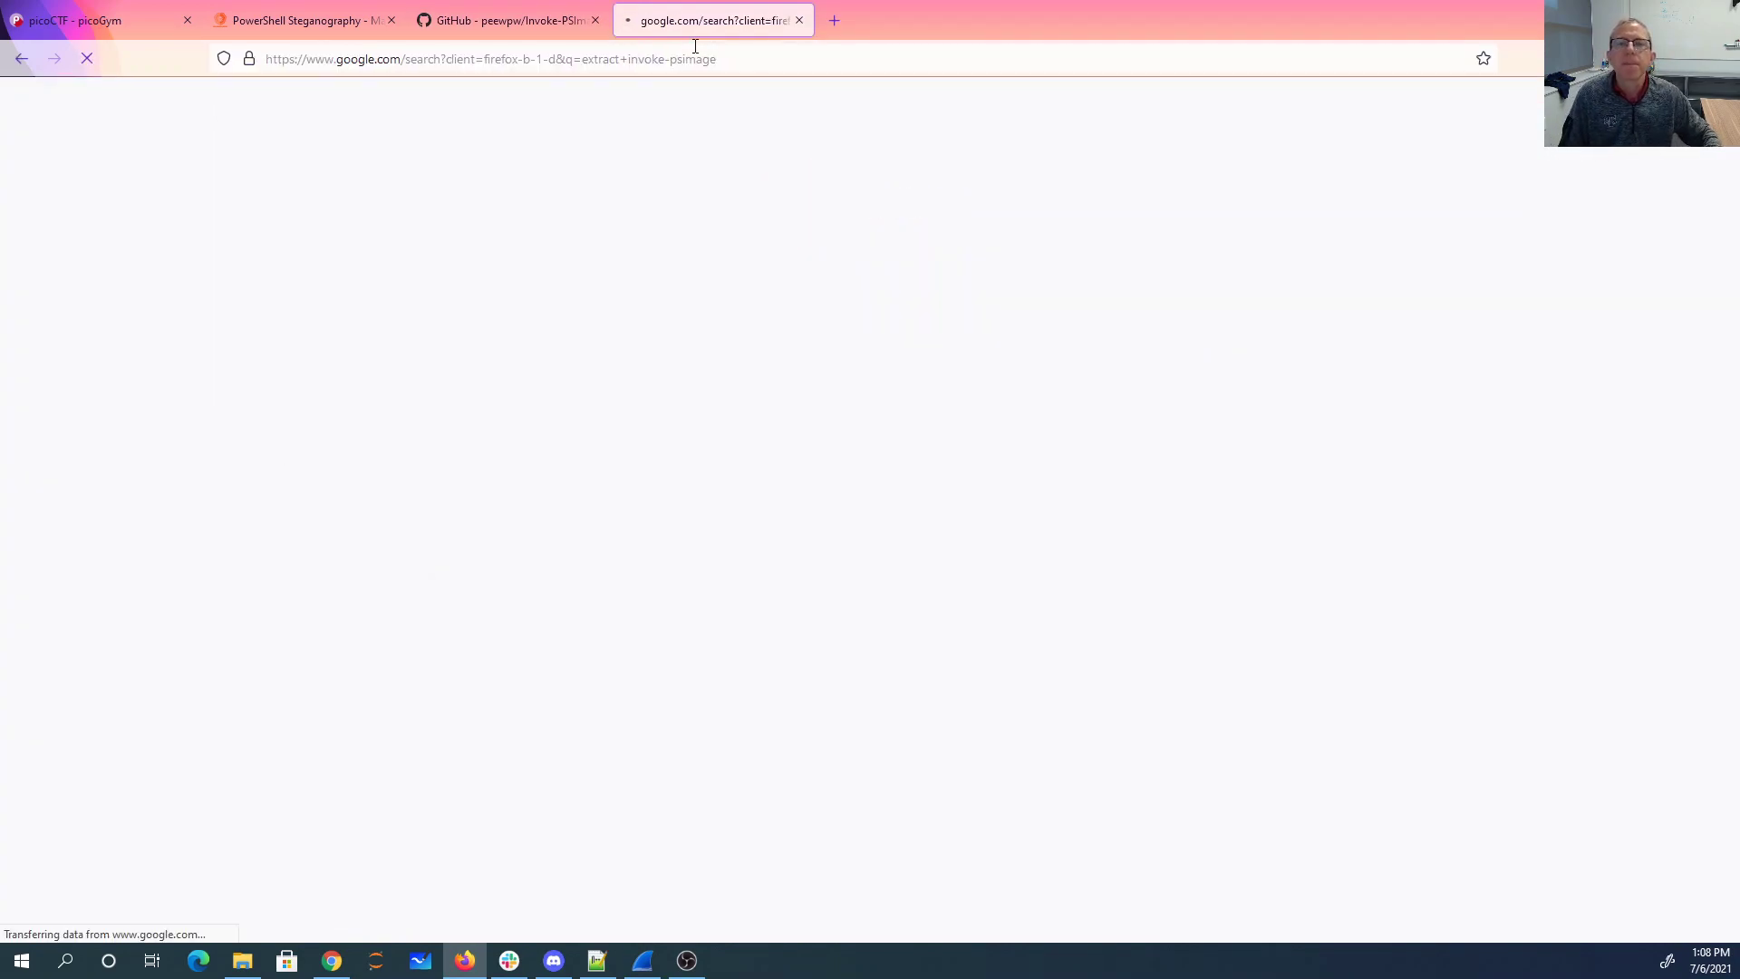
left_click(380, 281)
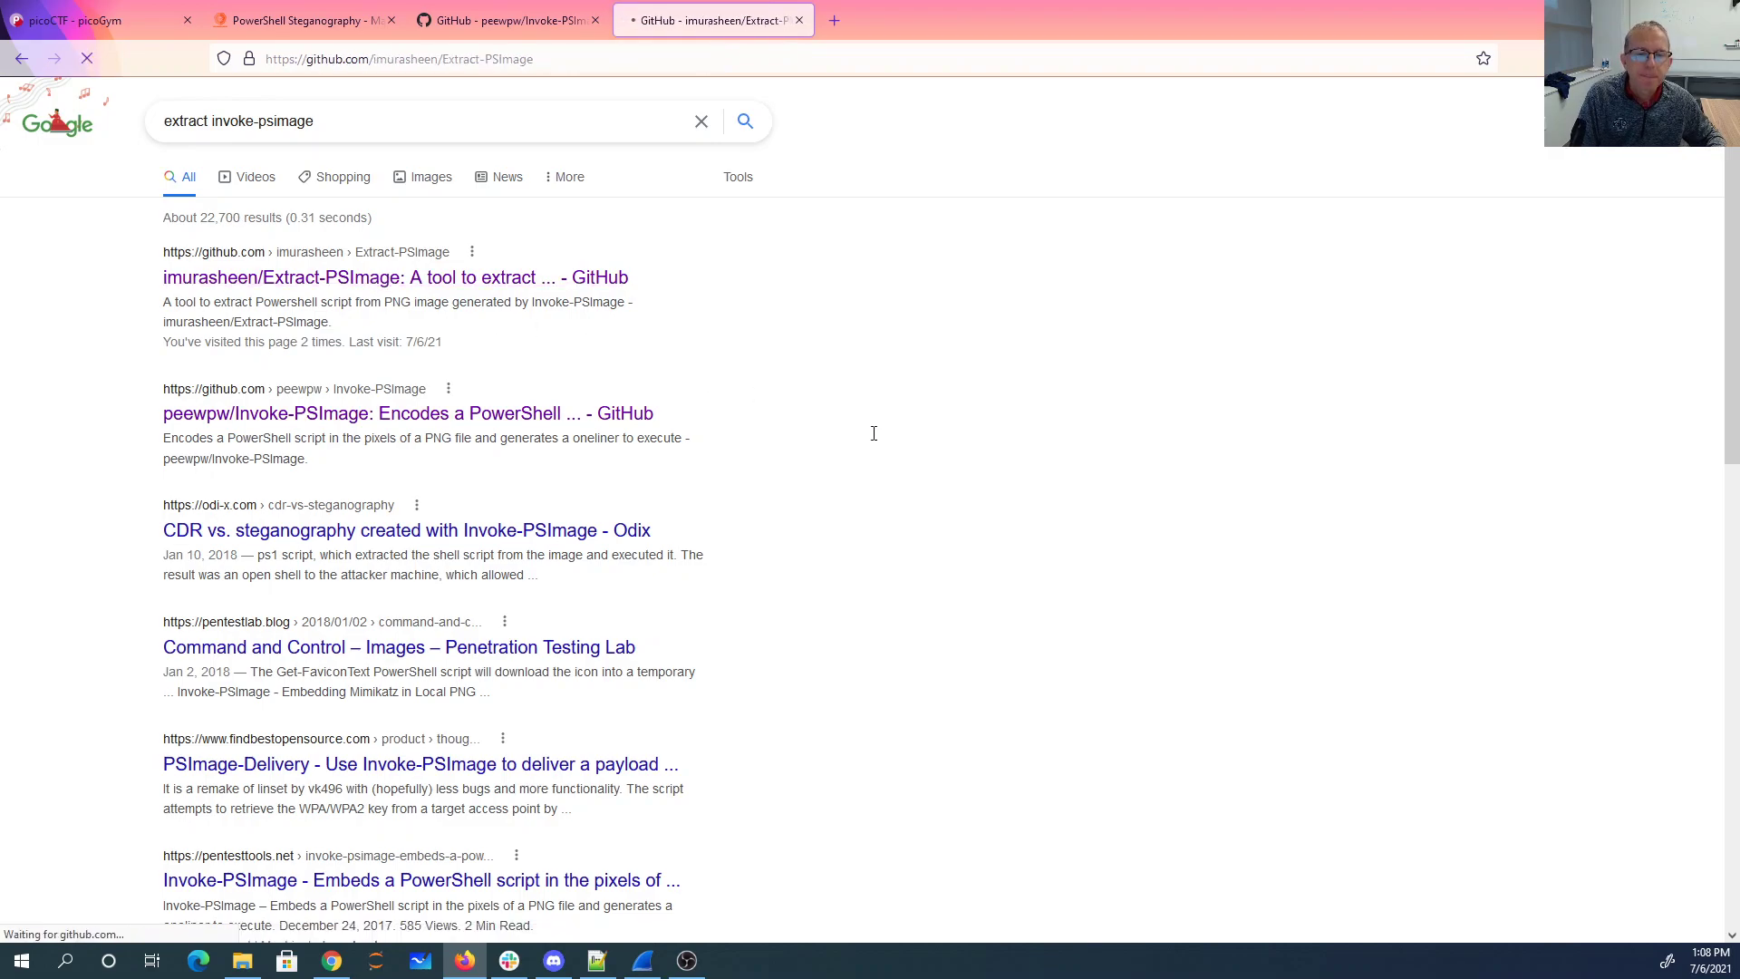
scroll(874, 439, "down", 5)
scroll(873, 433, "down", 3)
scroll(873, 434, "up", 1)
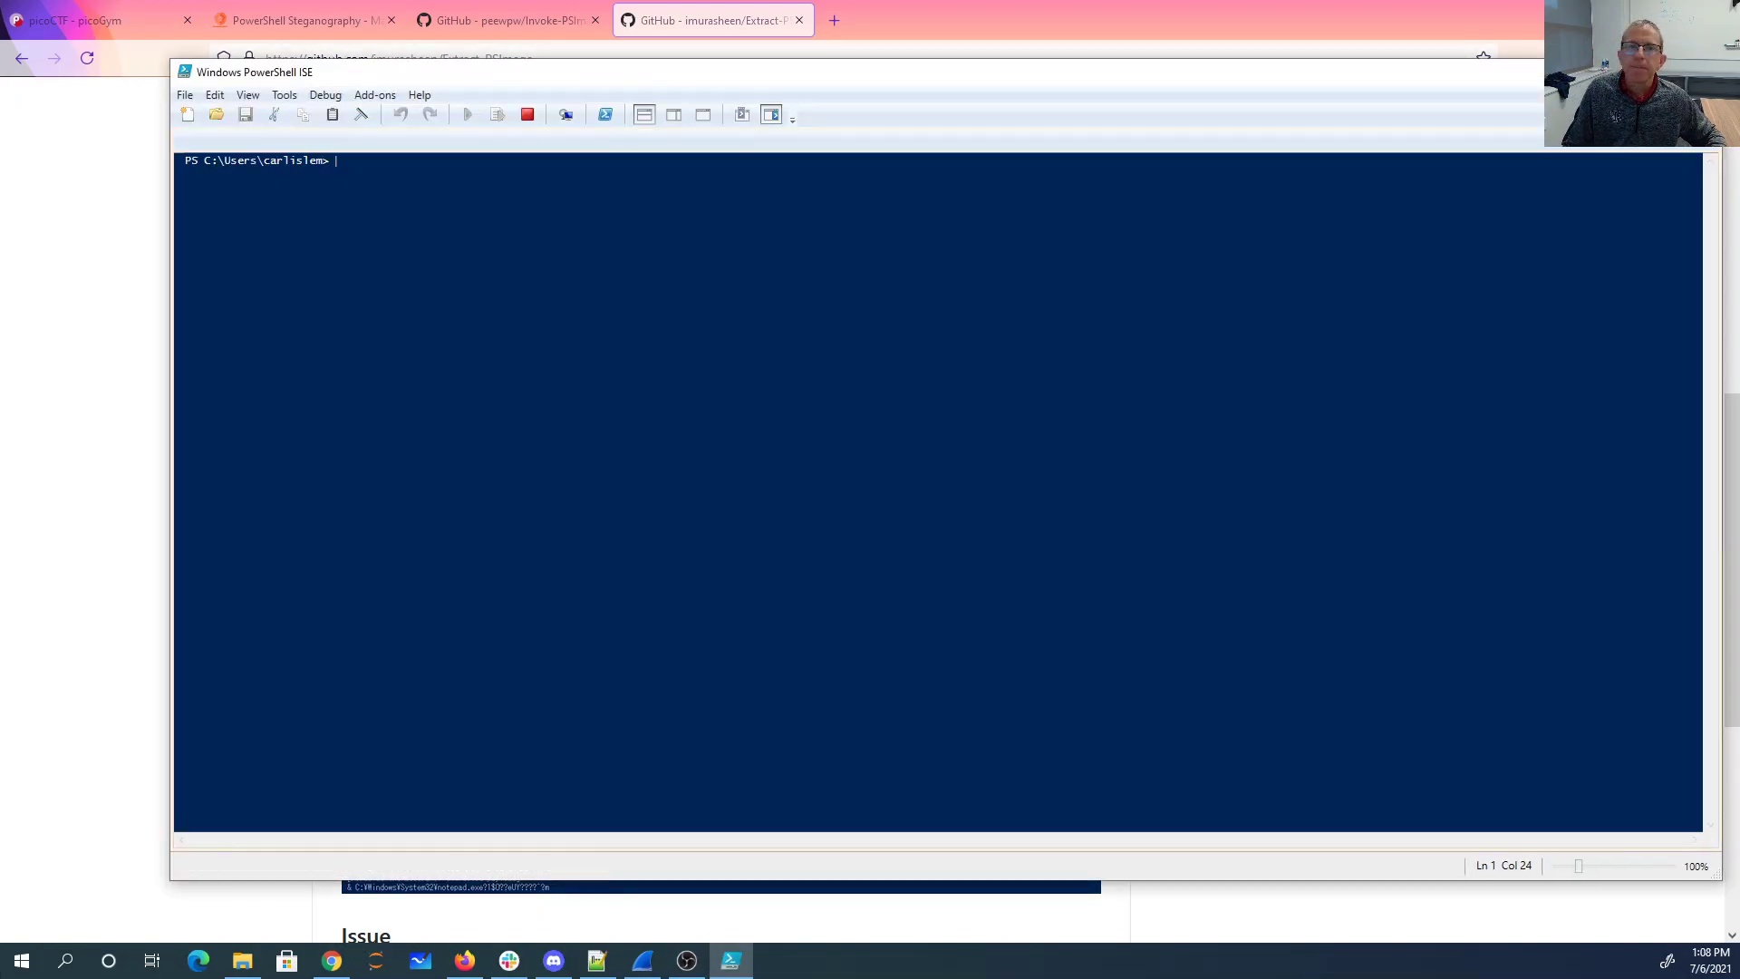
Step: Import-Module Extract-Invoke-PSImage.ps1 from Documents\picoCTF\2021 and allow it to run once
left_click_drag(610, 73, 1206, 145)
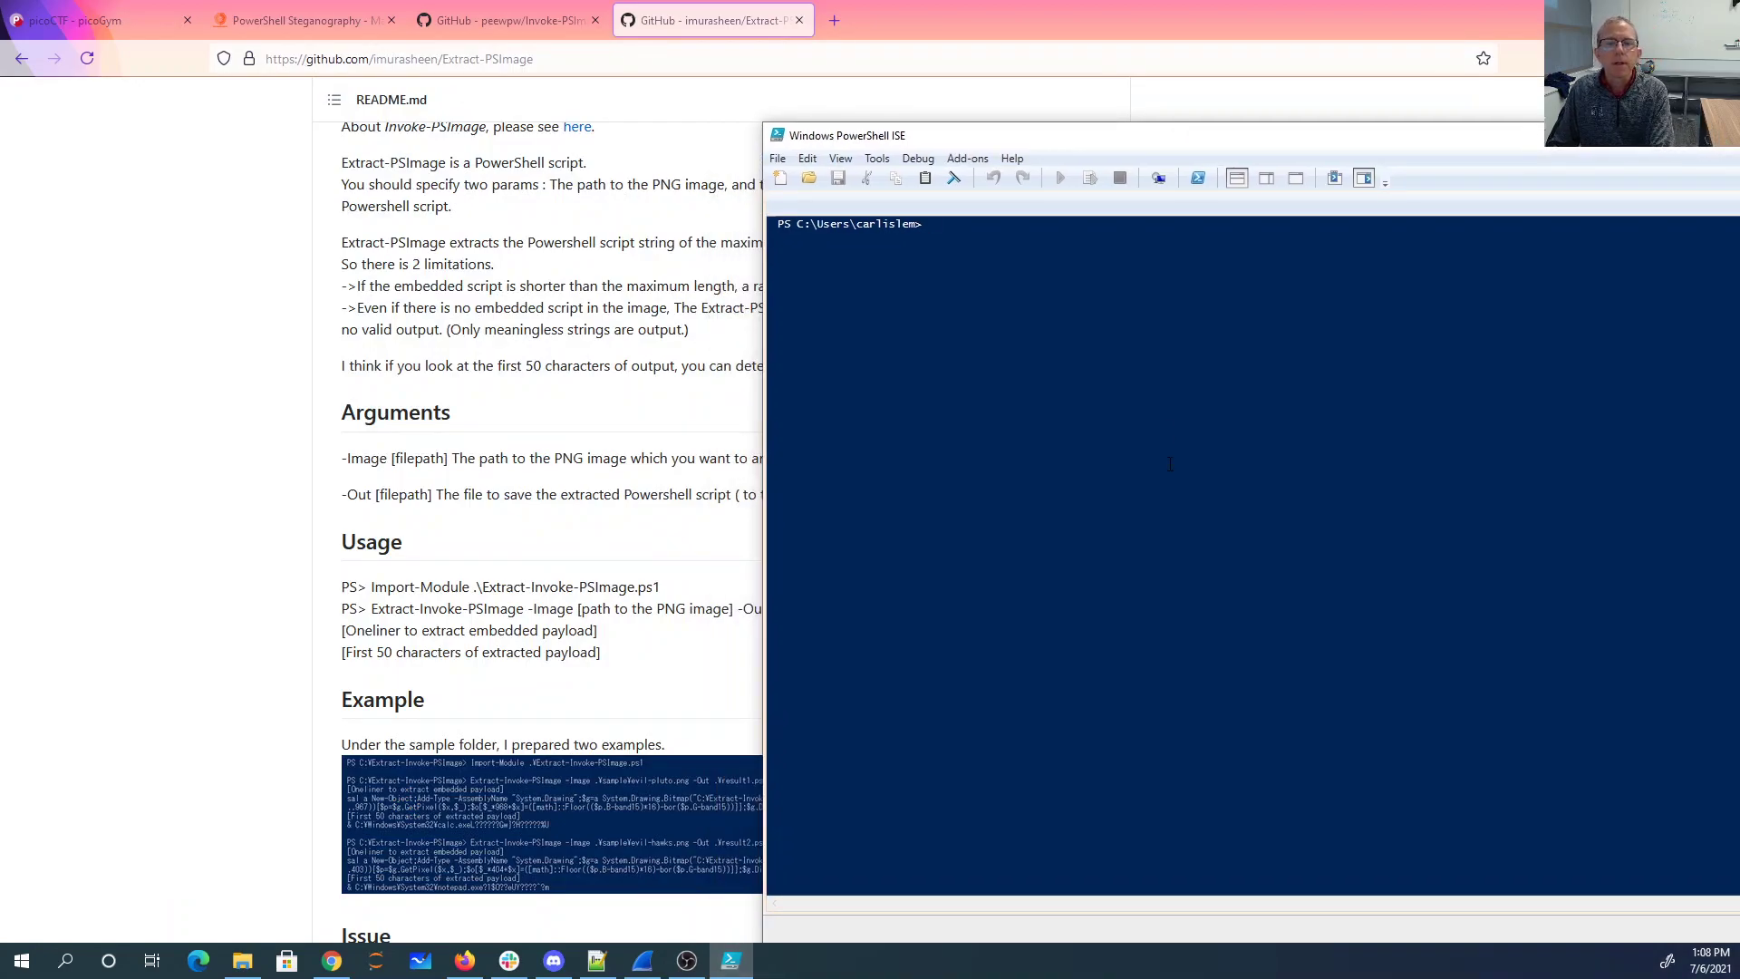
type("Import-Module ")
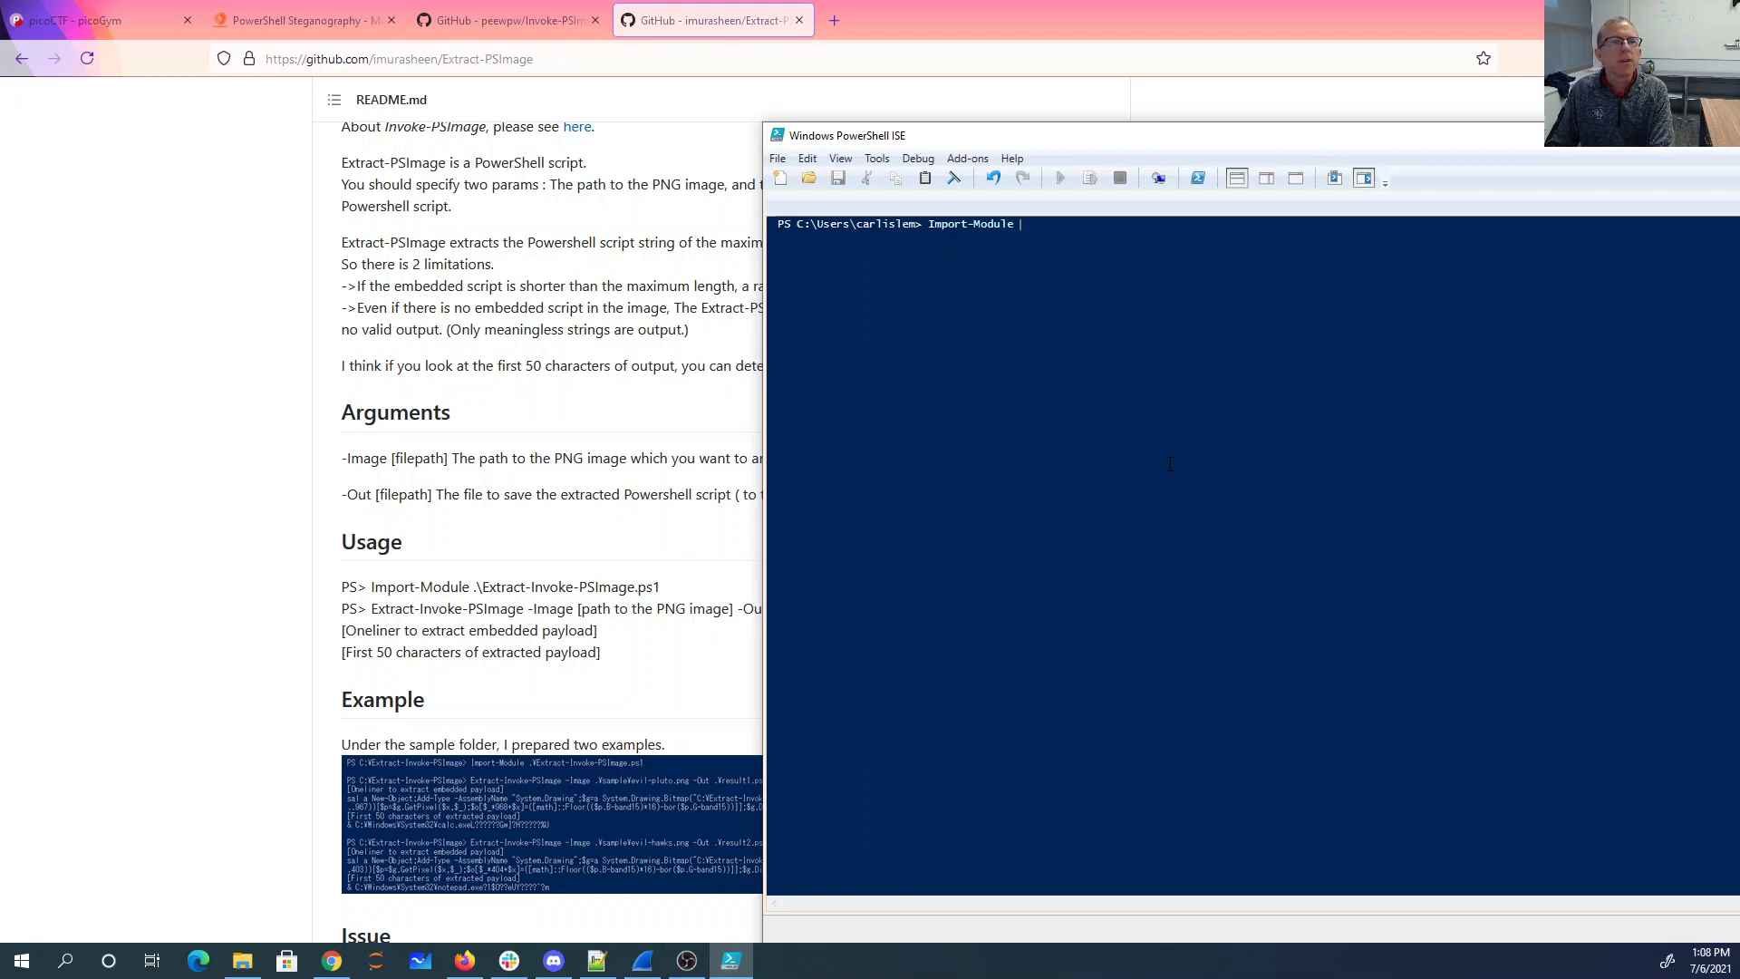
type("'.\\Documents\\pic")
key("Tab")
type("\\20")
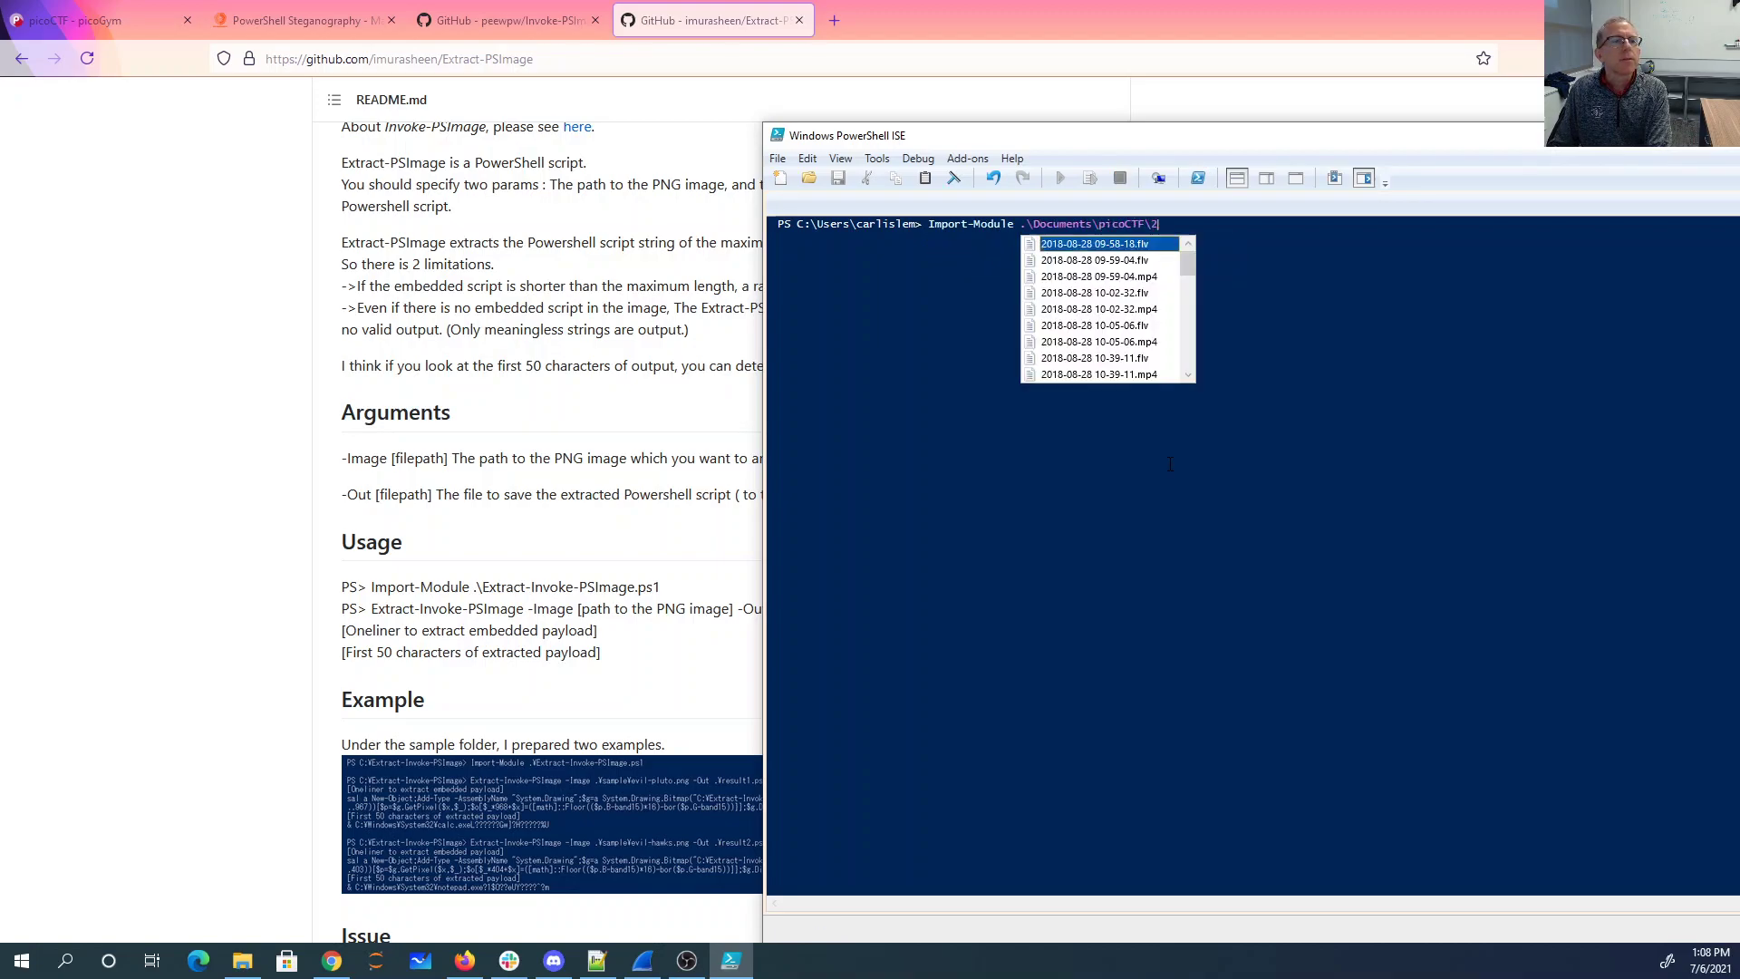
key("Tab")
key("BackSpace")
key("BackSpace")
key("BackSpace")
key("BackSpace")
key("BackSpace")
key("BackSpace")
key("BackSpace")
key("BackSpace")
key("BackSpace")
key("BackSpace")
key("BackSpace")
key("BackSpace")
key("BackSpace")
key("BackSpace")
key("BackSpace")
key("BackSpace")
key("BackSpace")
key("BackSpace")
key("BackSpace")
key("BackSpace")
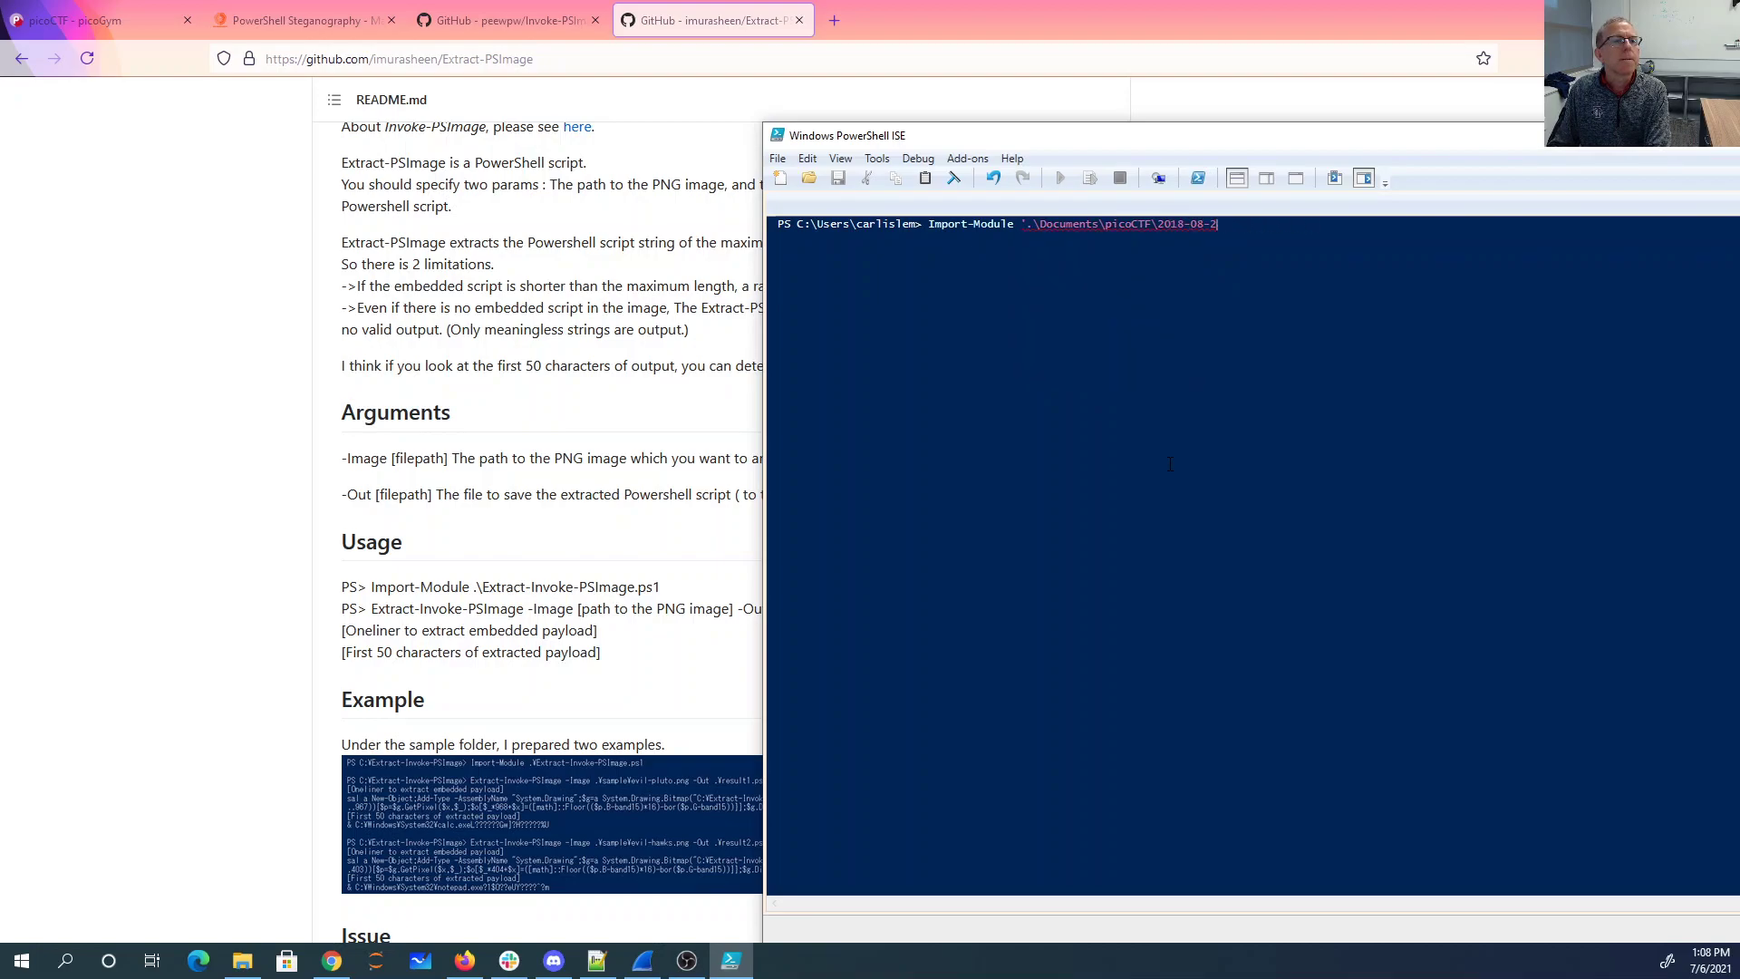
type("21\\E")
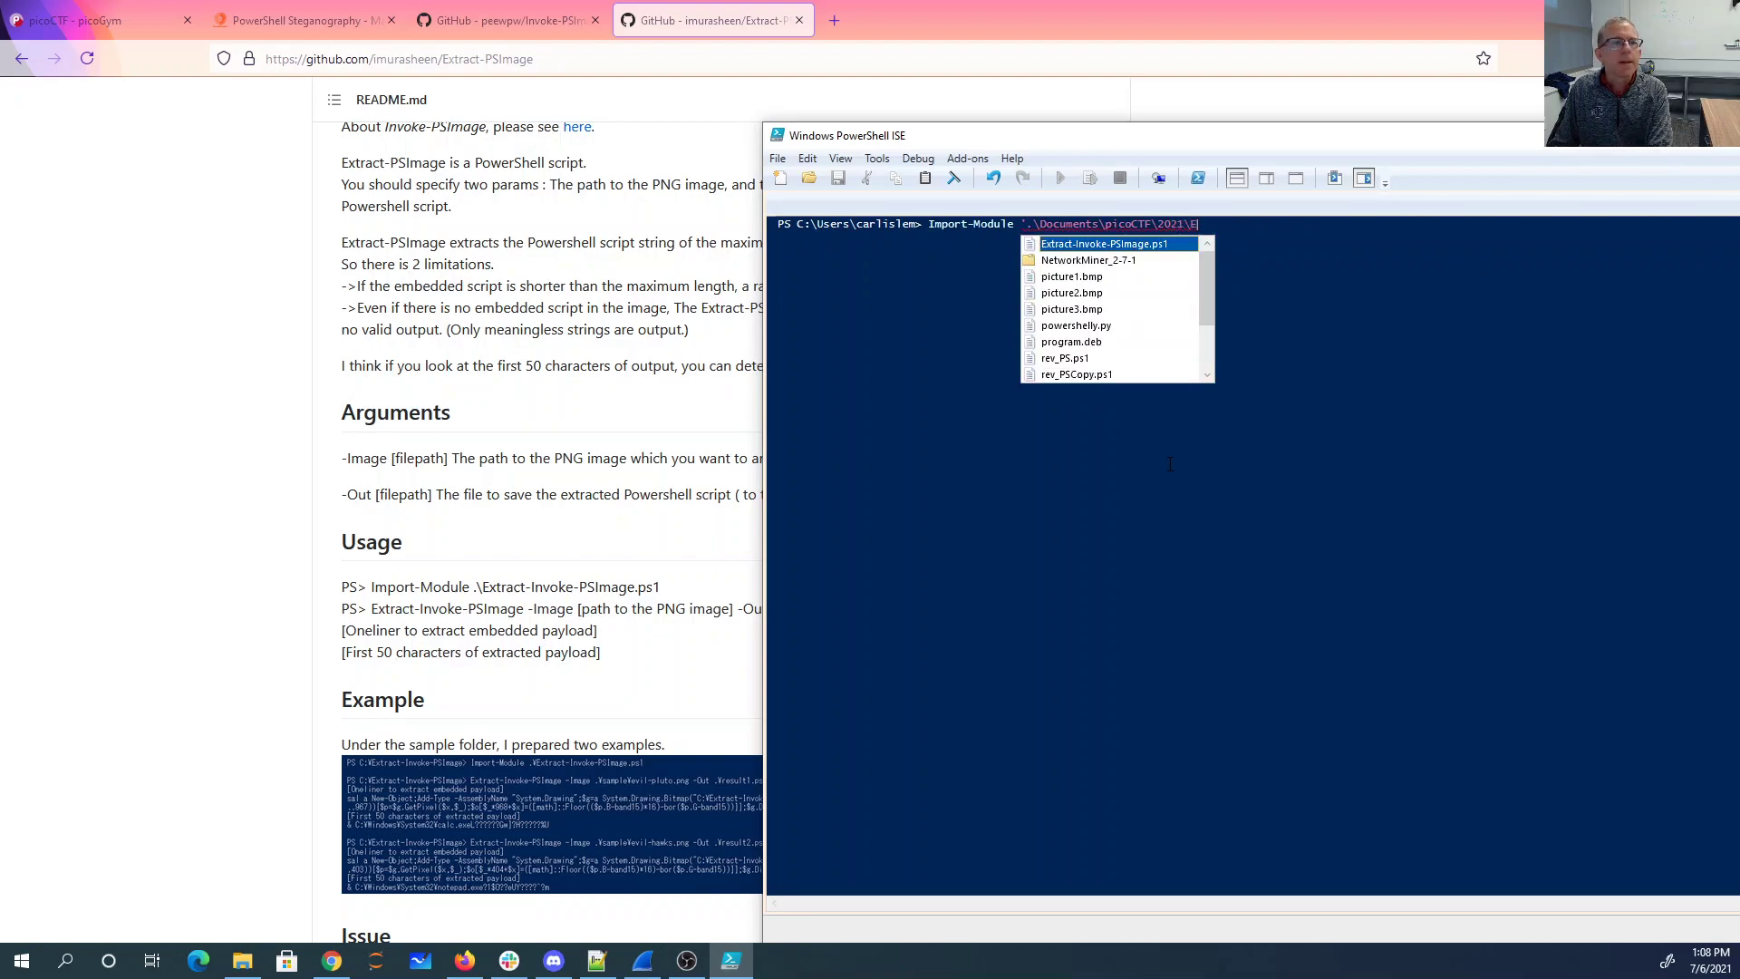
key("Tab")
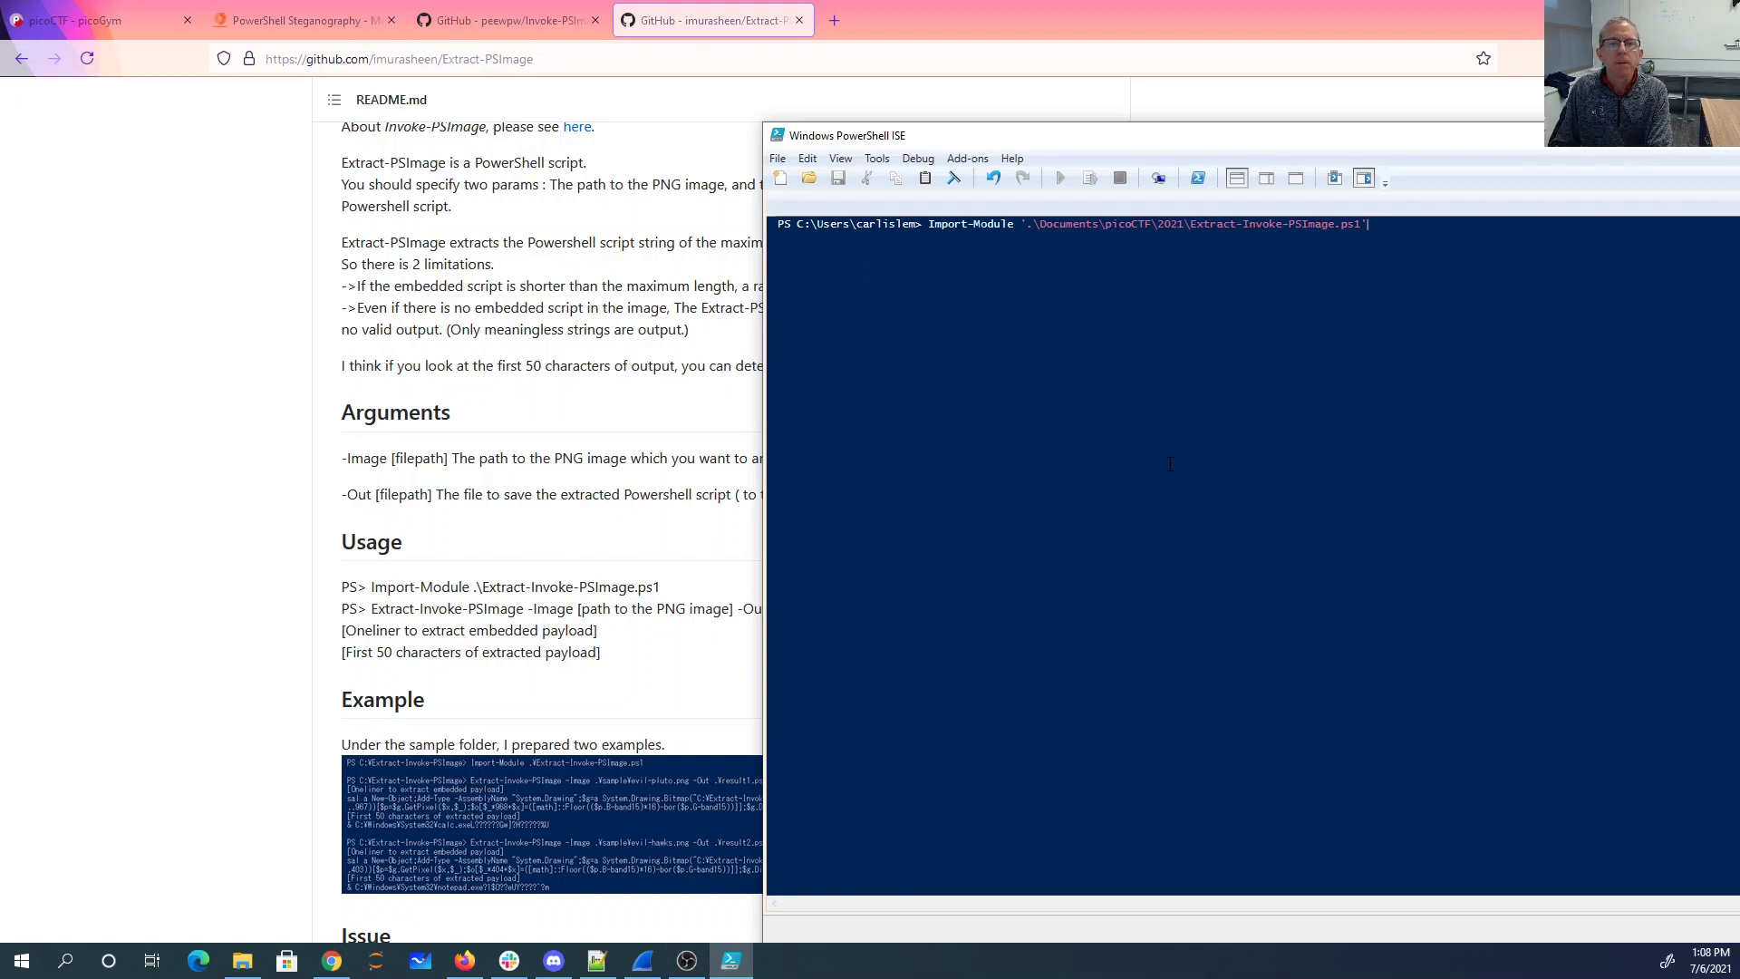
key("Return")
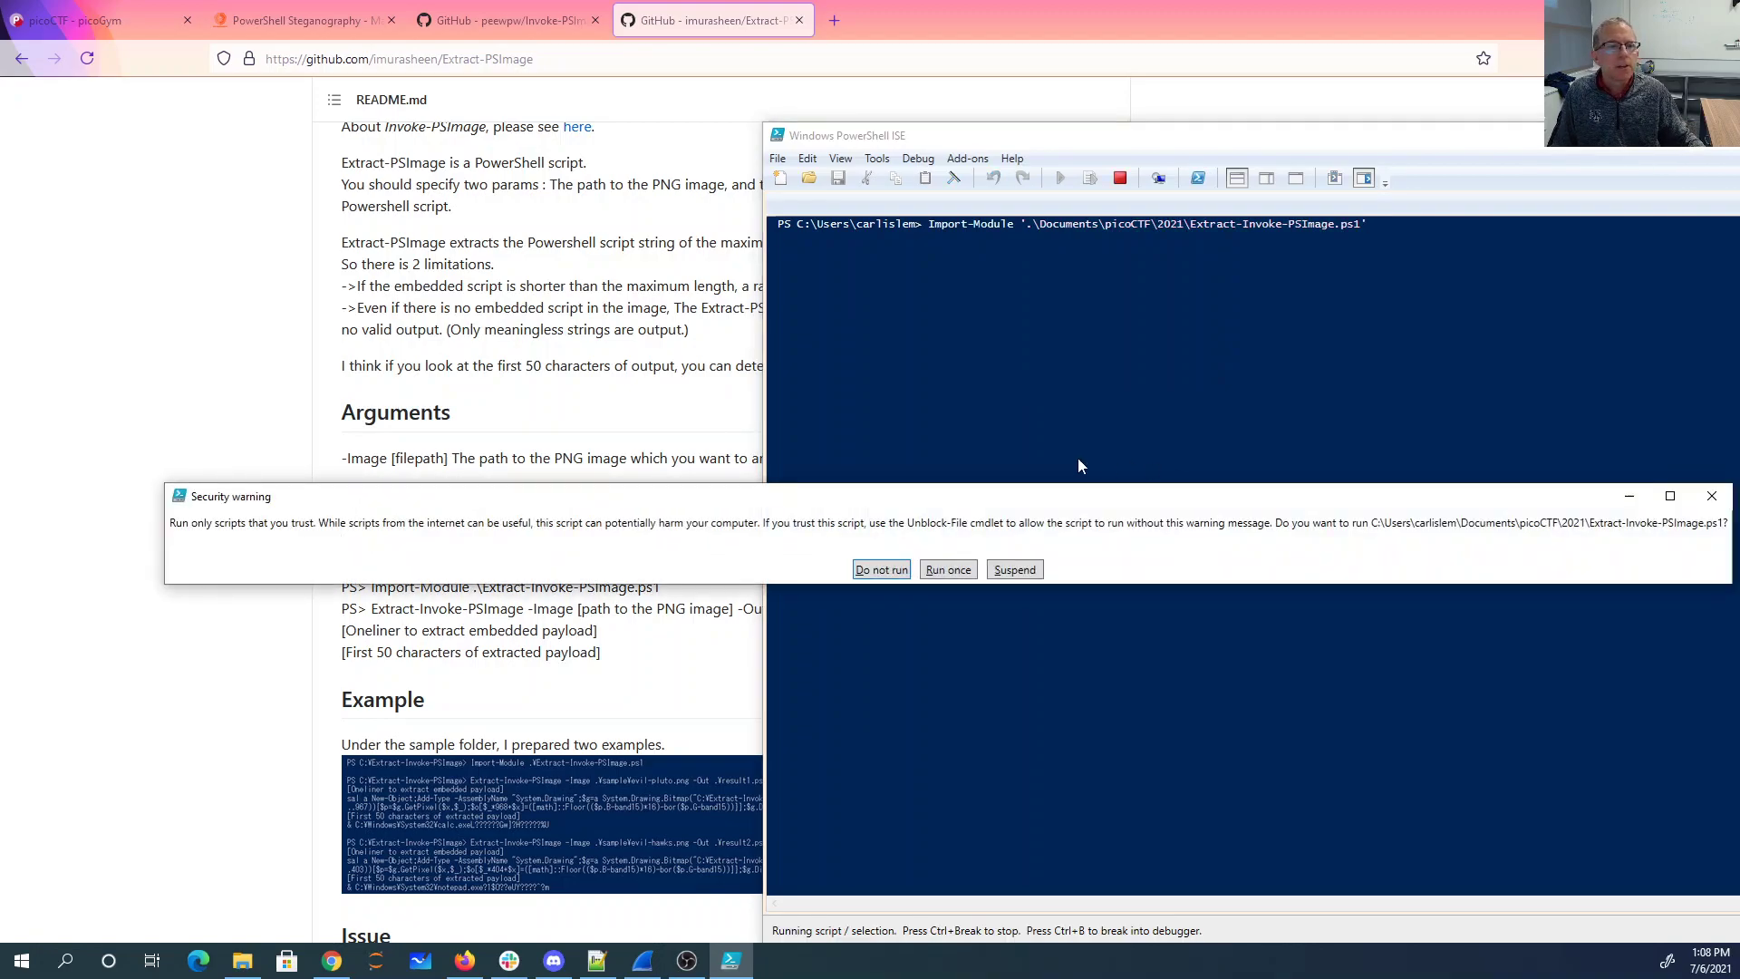
left_click(966, 568)
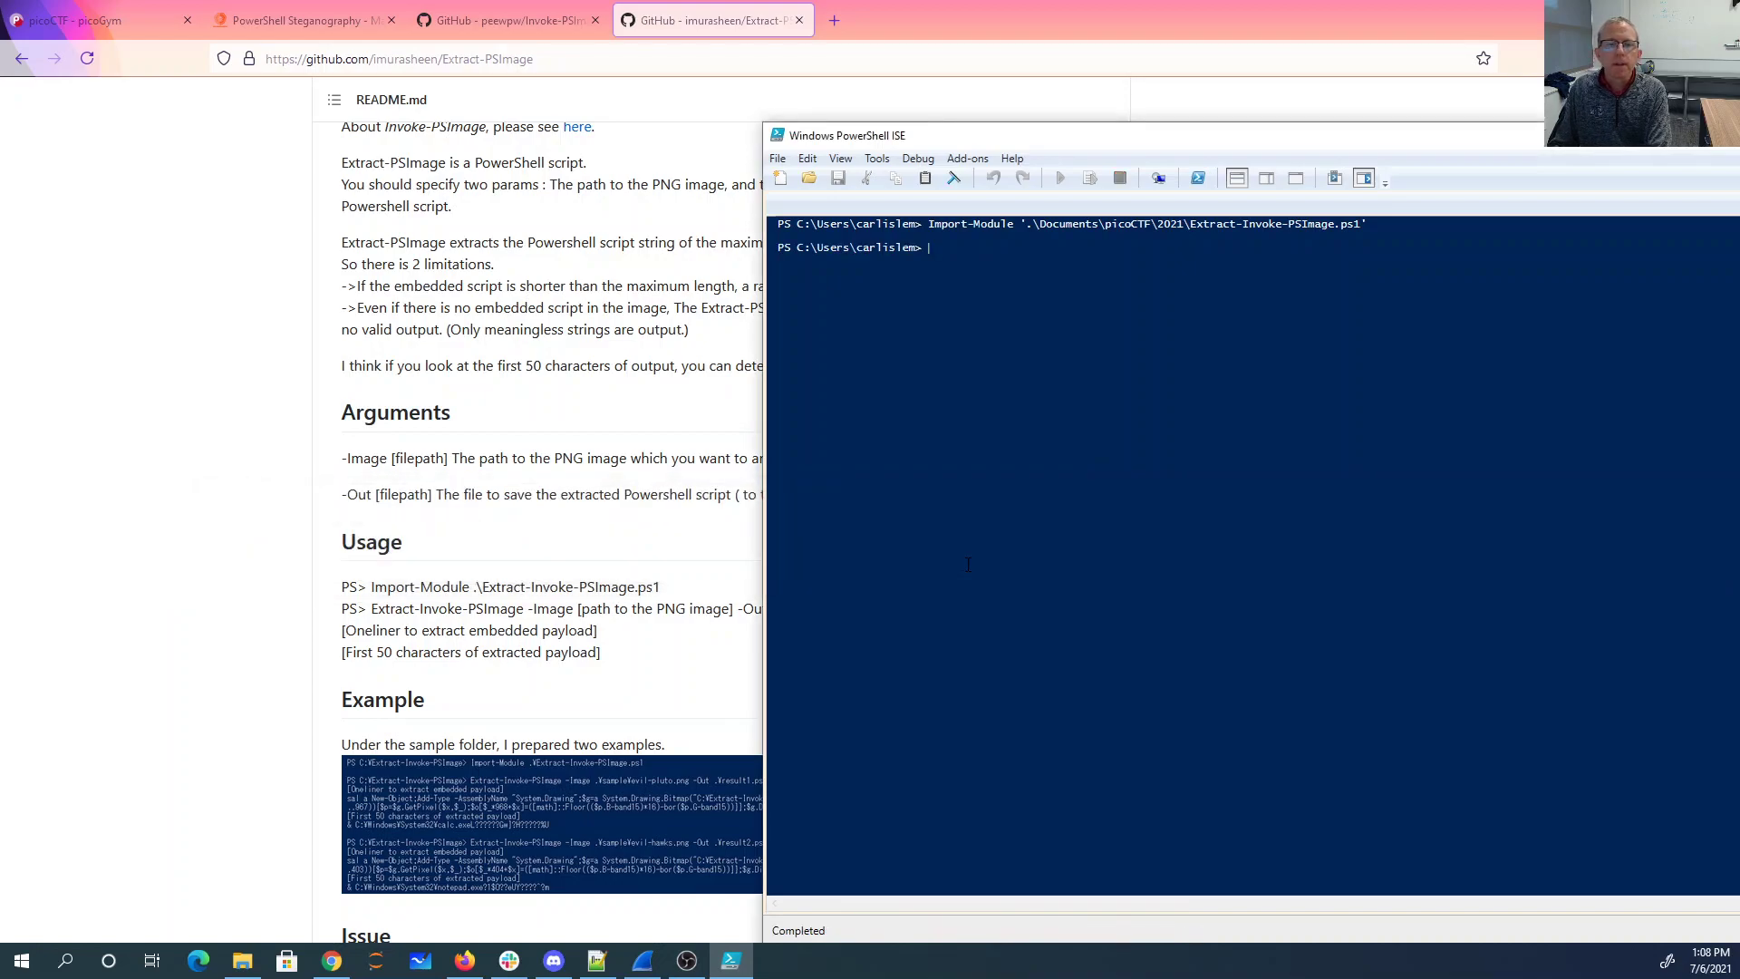
Step: Start Extract-Invoke-PSImage -Image with a path through NetworkMiner_2-7-1\AssembledFiles\54.147.39.126
type("Extract-In")
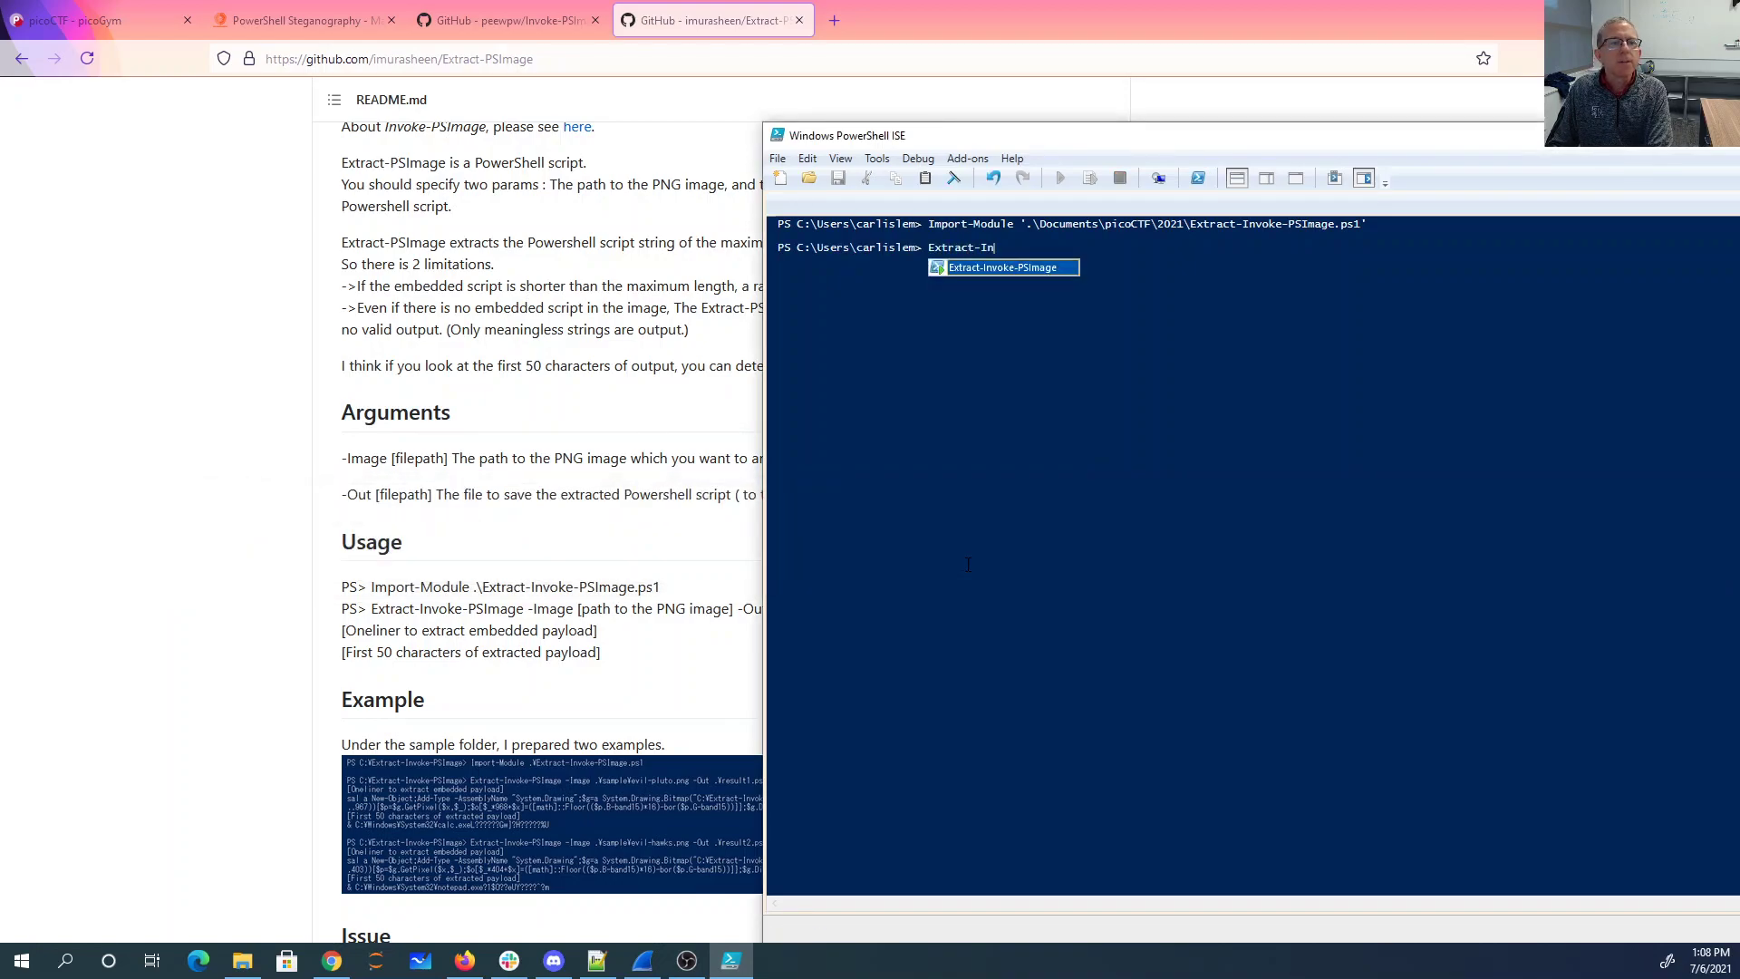
key("Tab")
type("-Image")
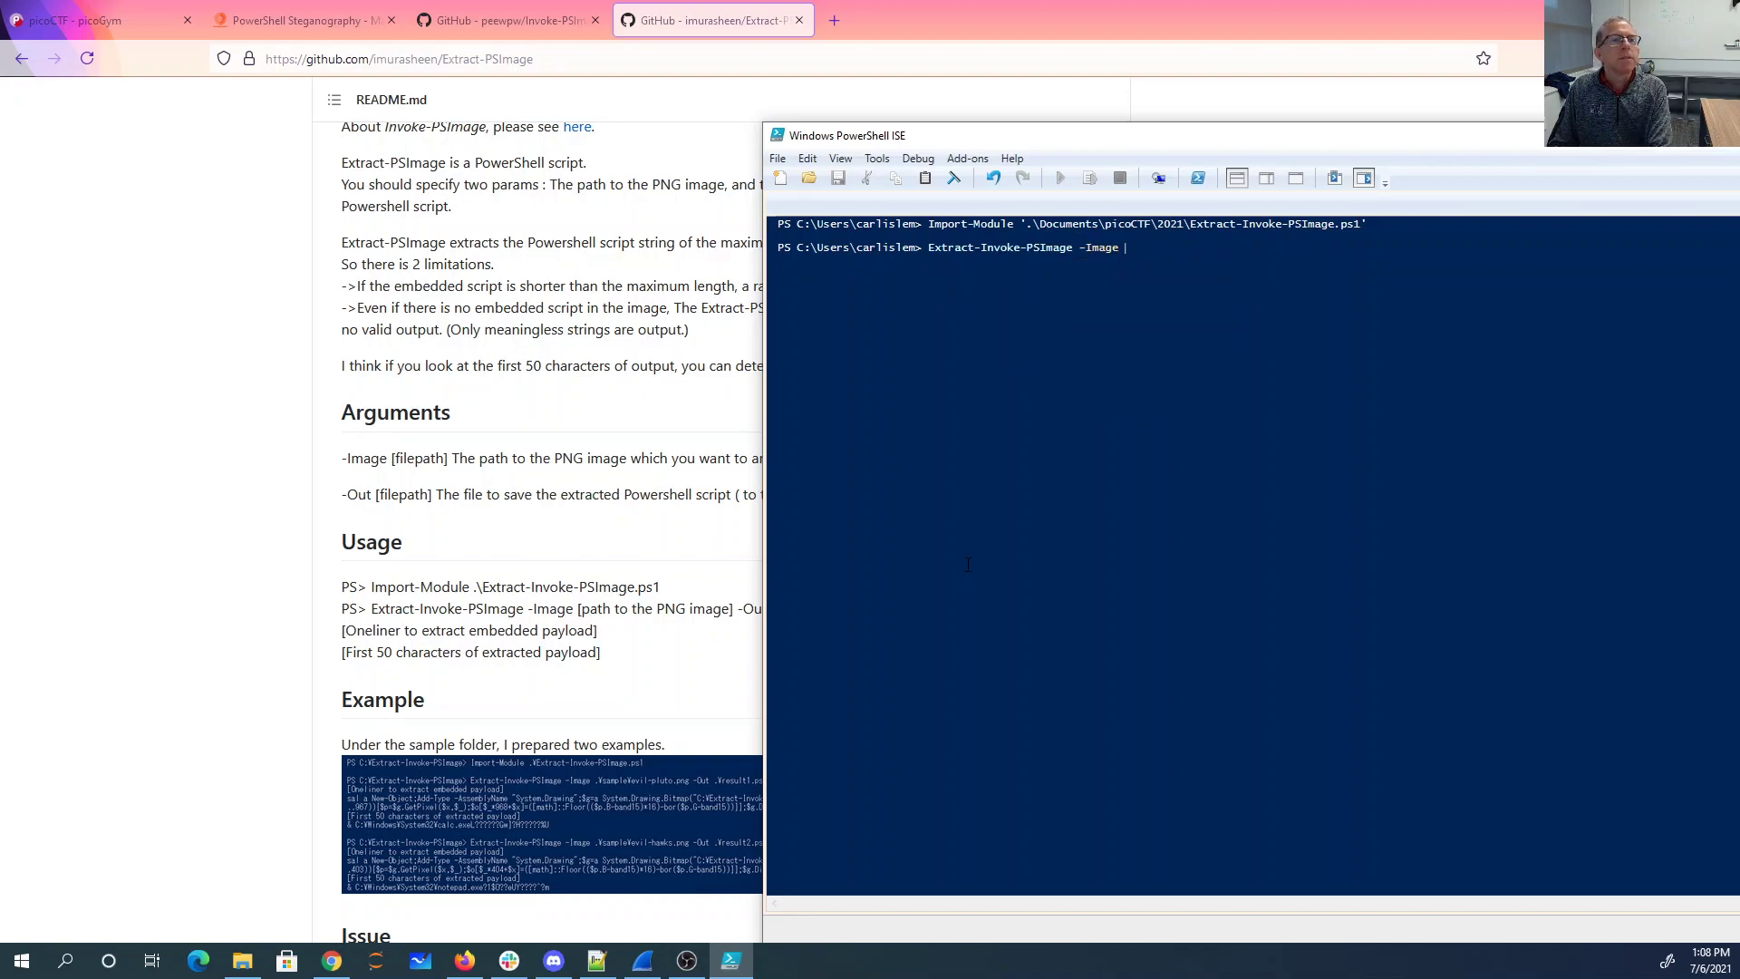
type(" .\\Do")
key("Tab")
type("\\")
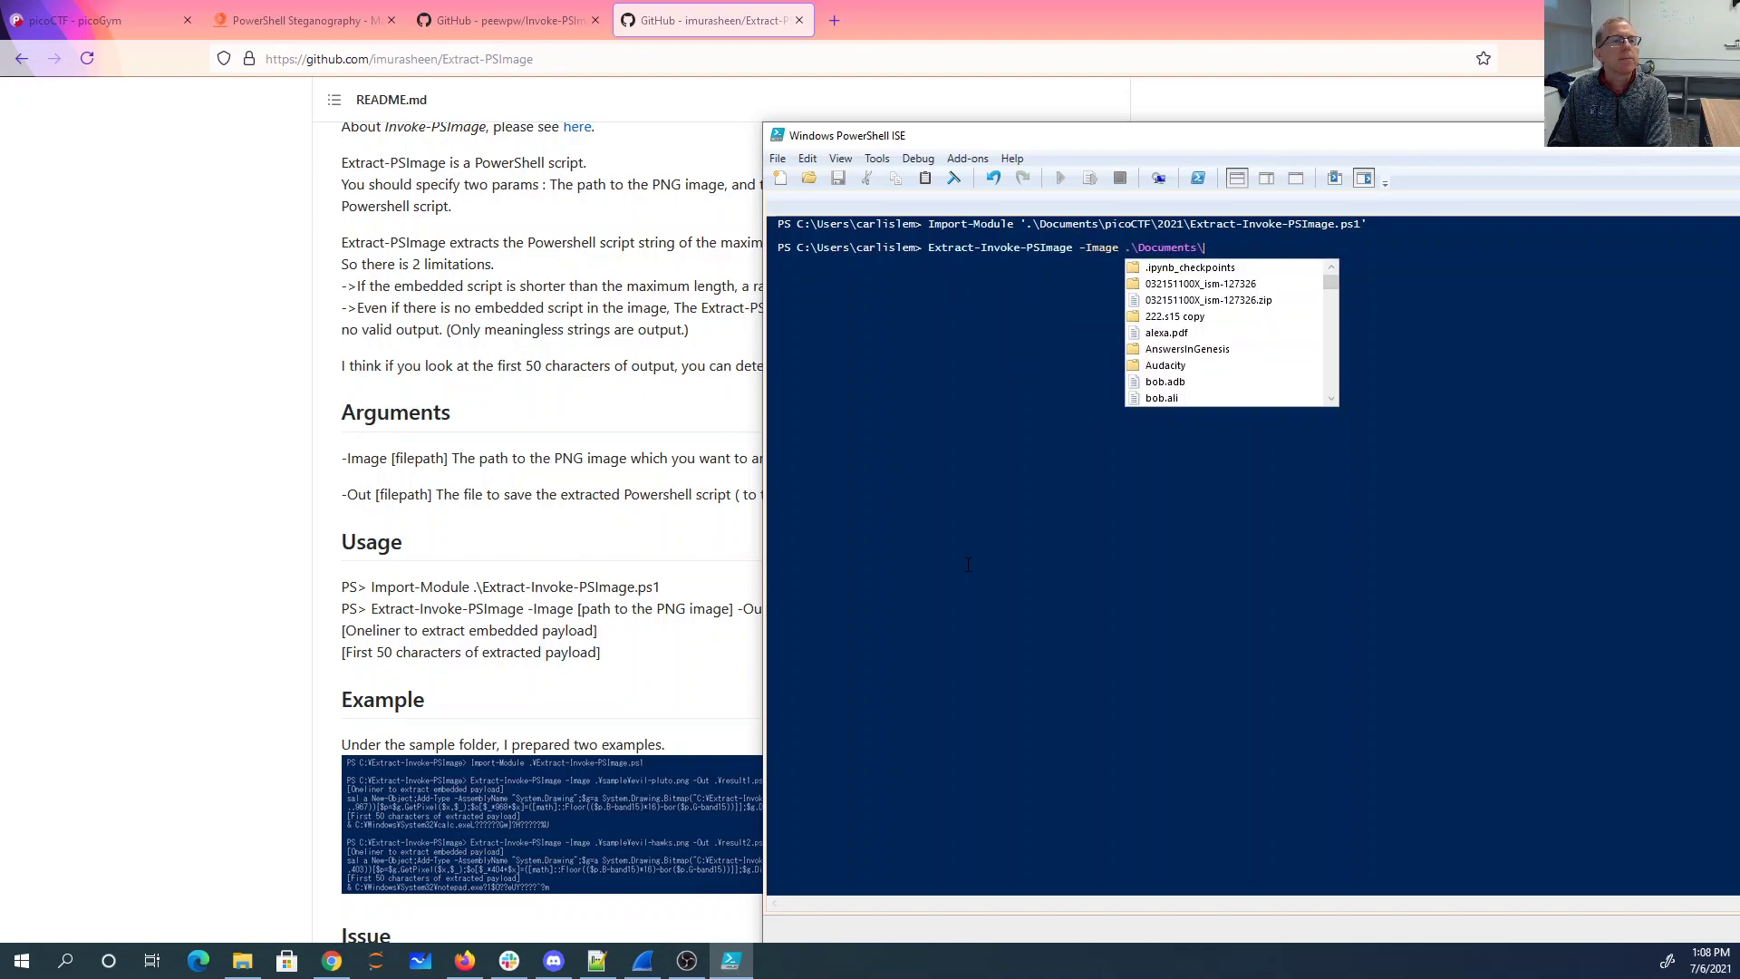
type("picoCTF\\2021\\")
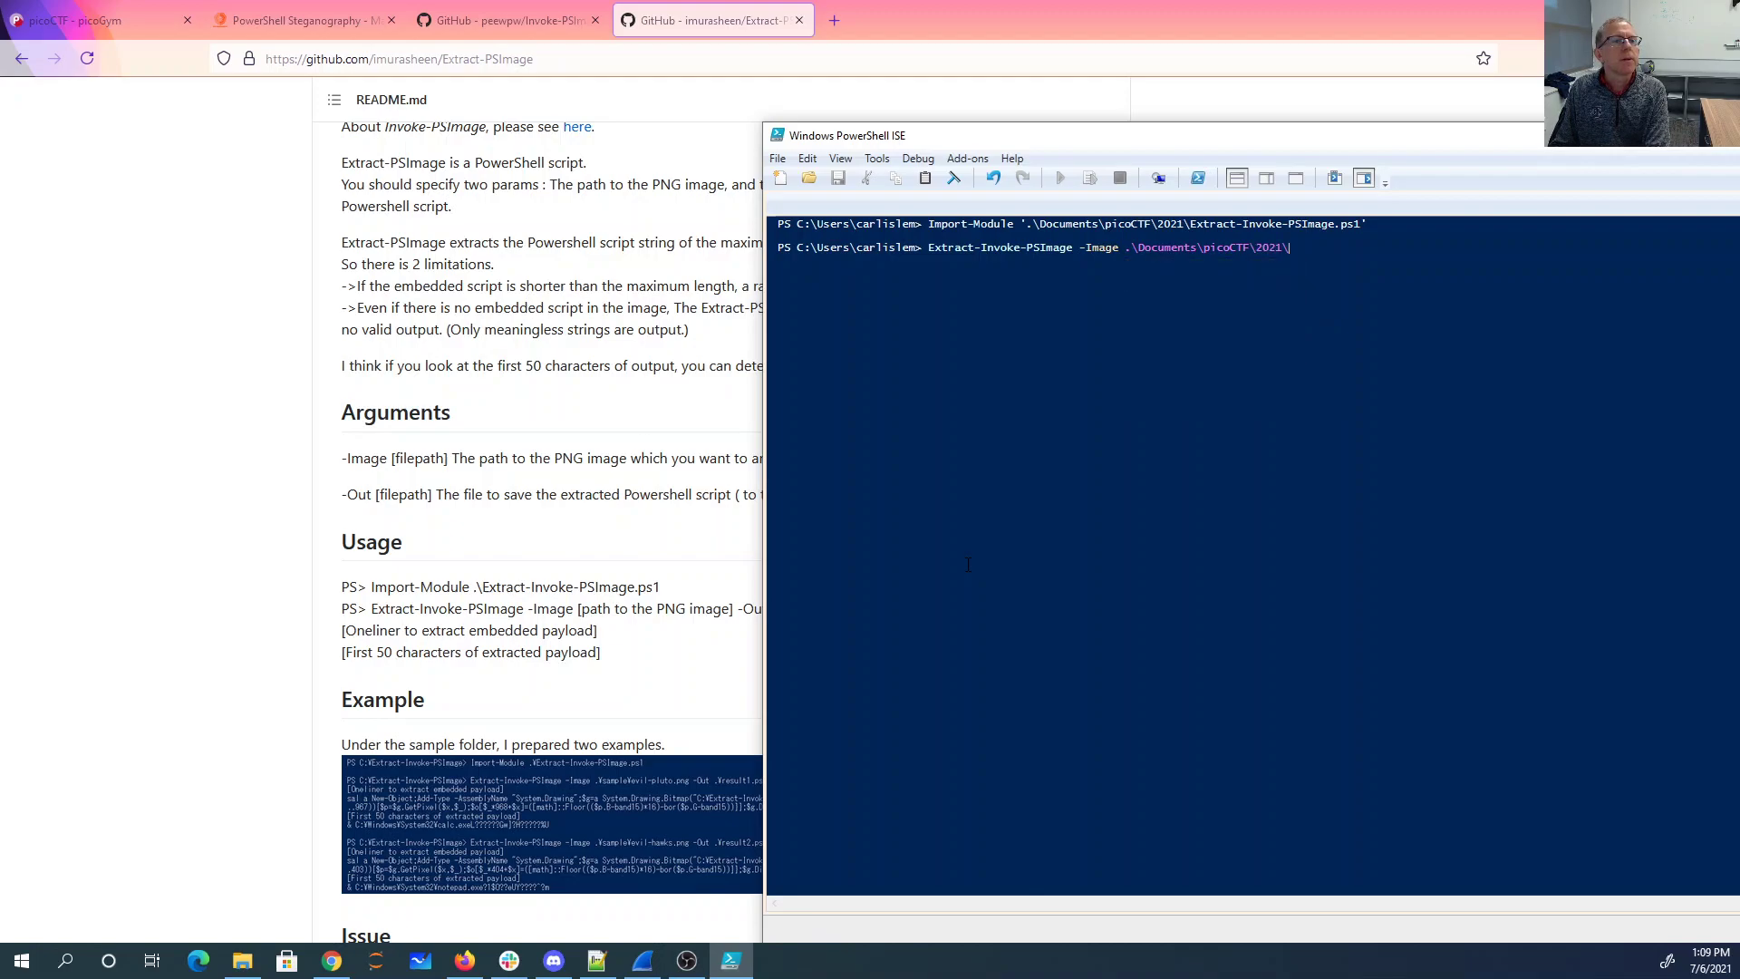
type("N")
key("Tab")
type("\\A")
key("Tab")
type("\\54")
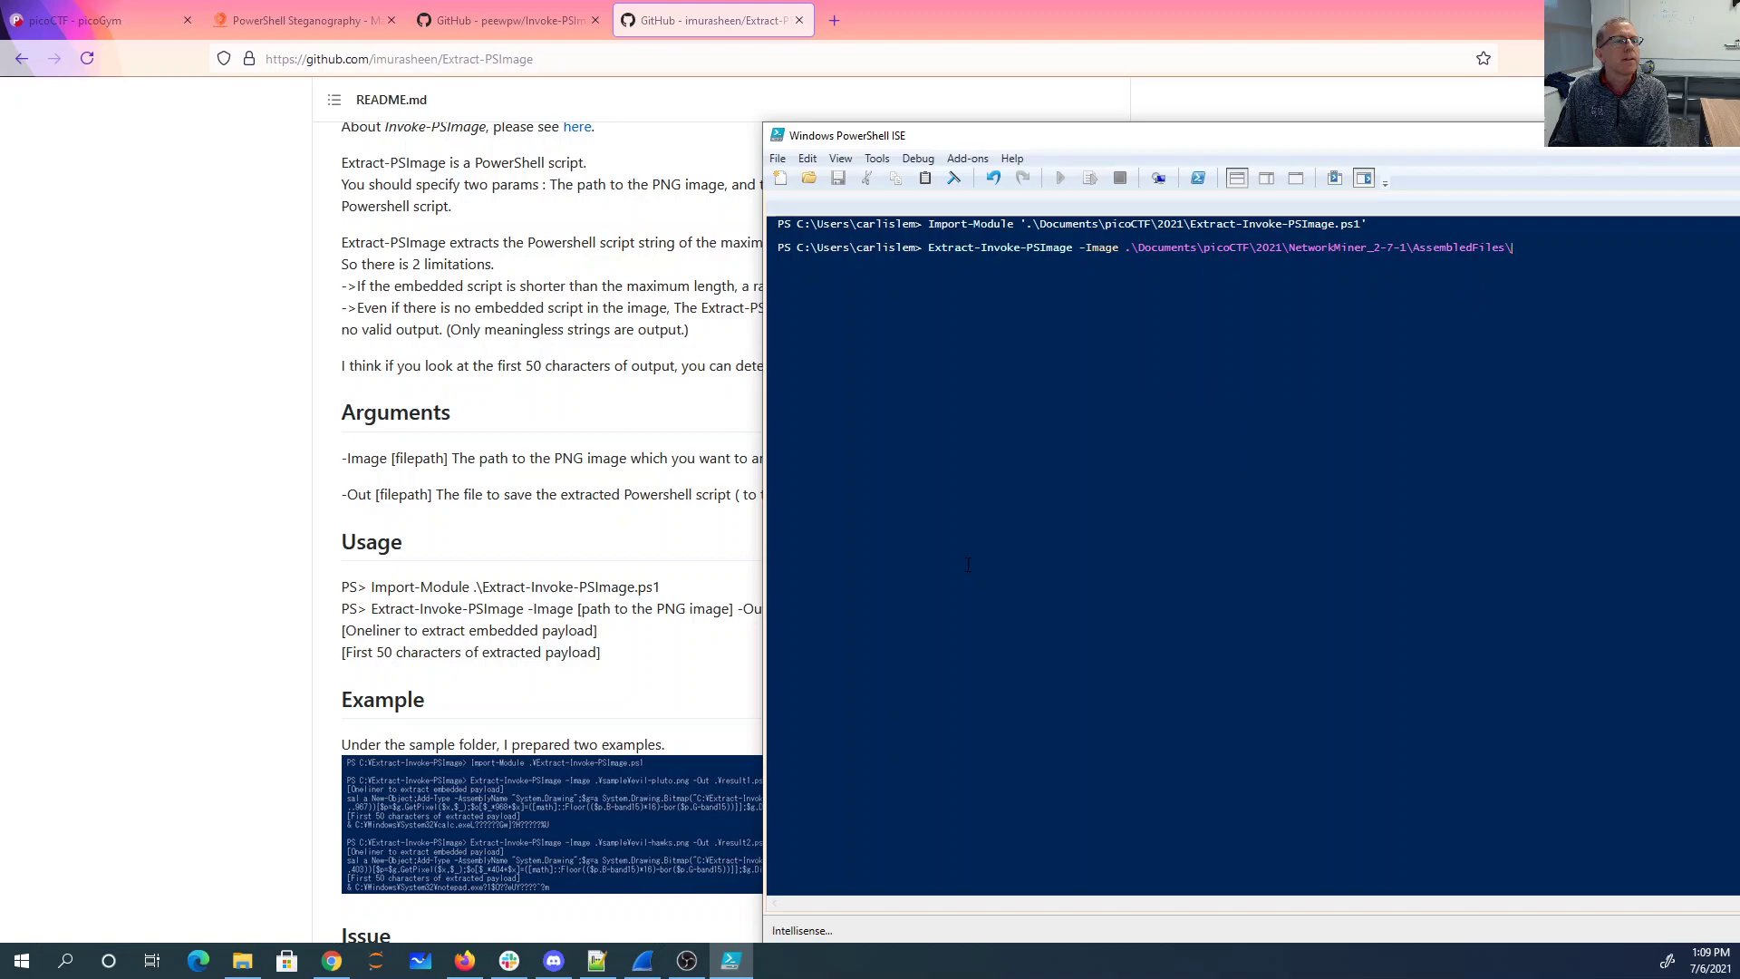
key("Tab")
Step: Finish the path to TCP-80\NothingSus\evil_duck.png, add an -Out file name, and run it
type("\\")
key("Escape")
type("t")
key("Tab")
type("\\")
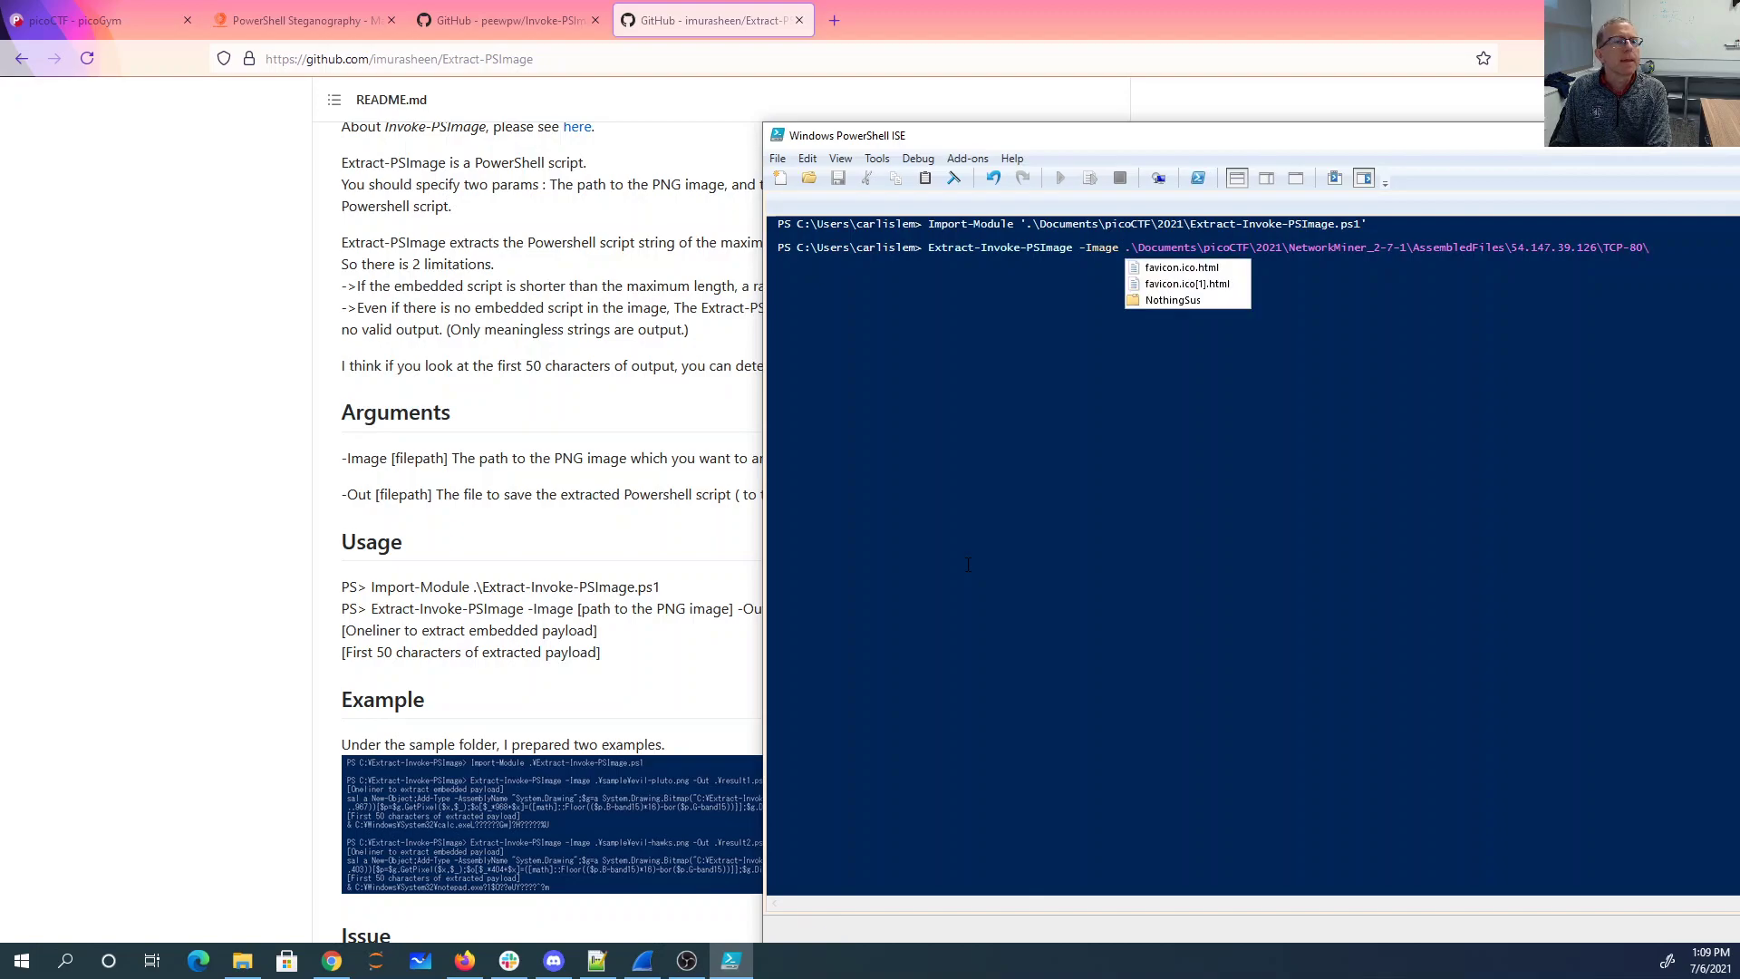
type("n")
key("Tab")
type("\\")
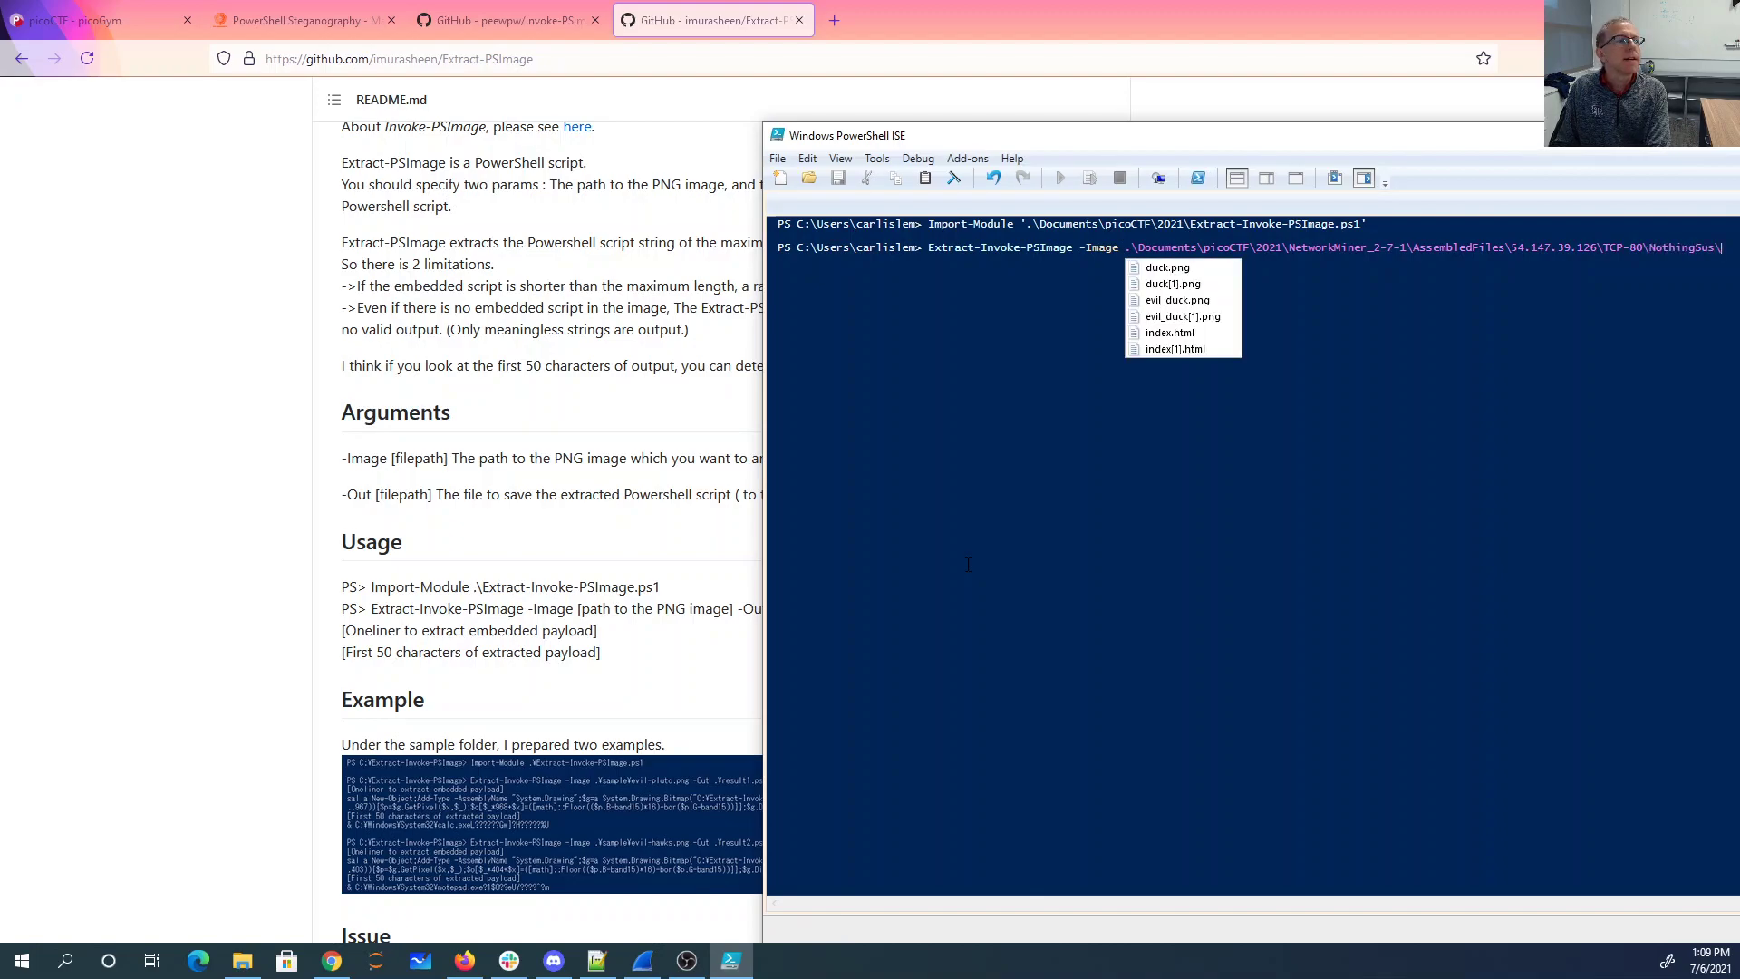
type("evi")
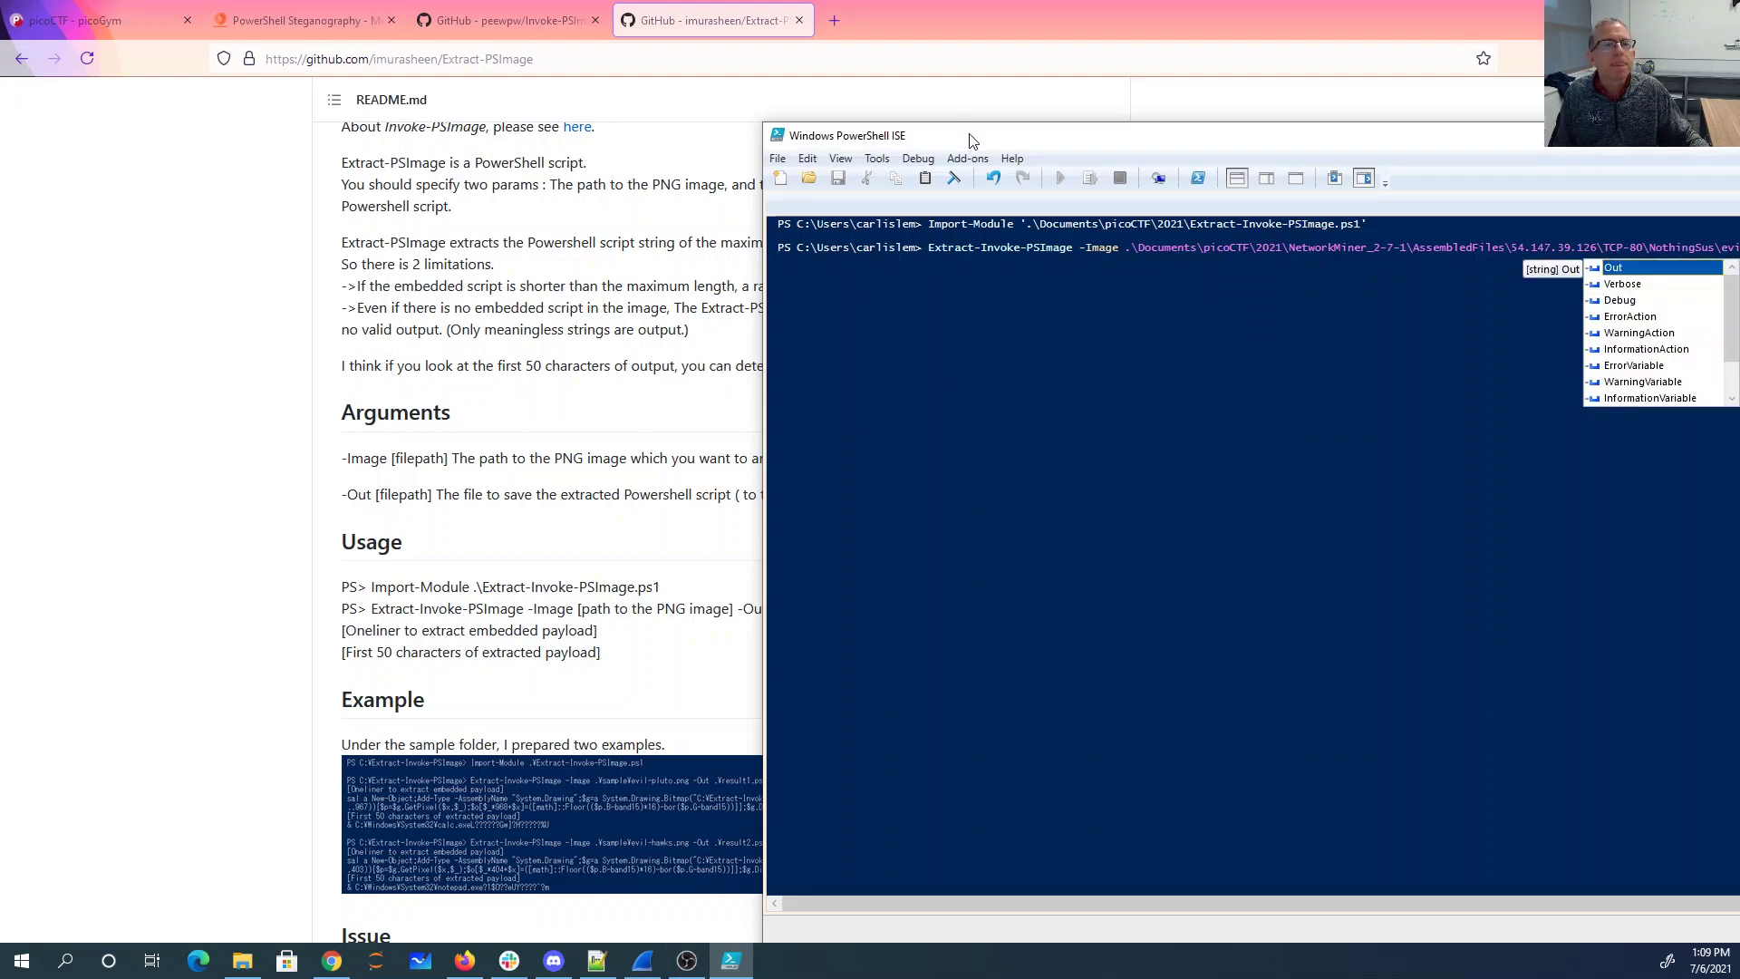
left_click_drag(972, 137, 854, 129)
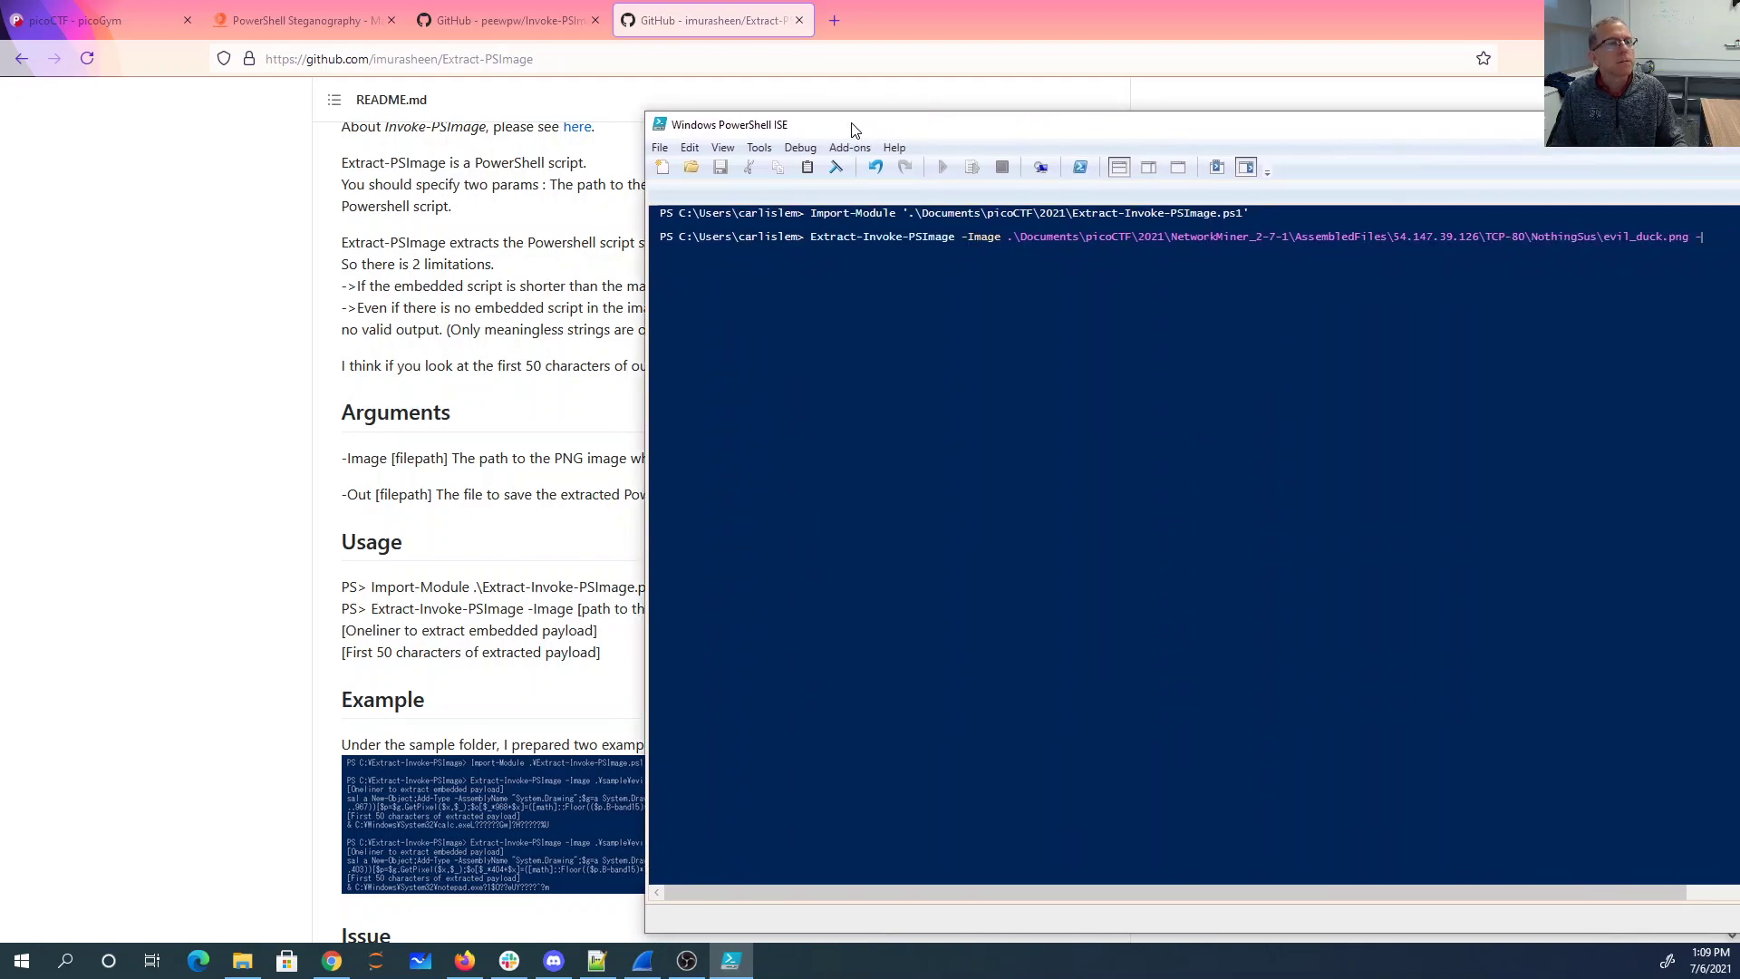
type("-Out ")
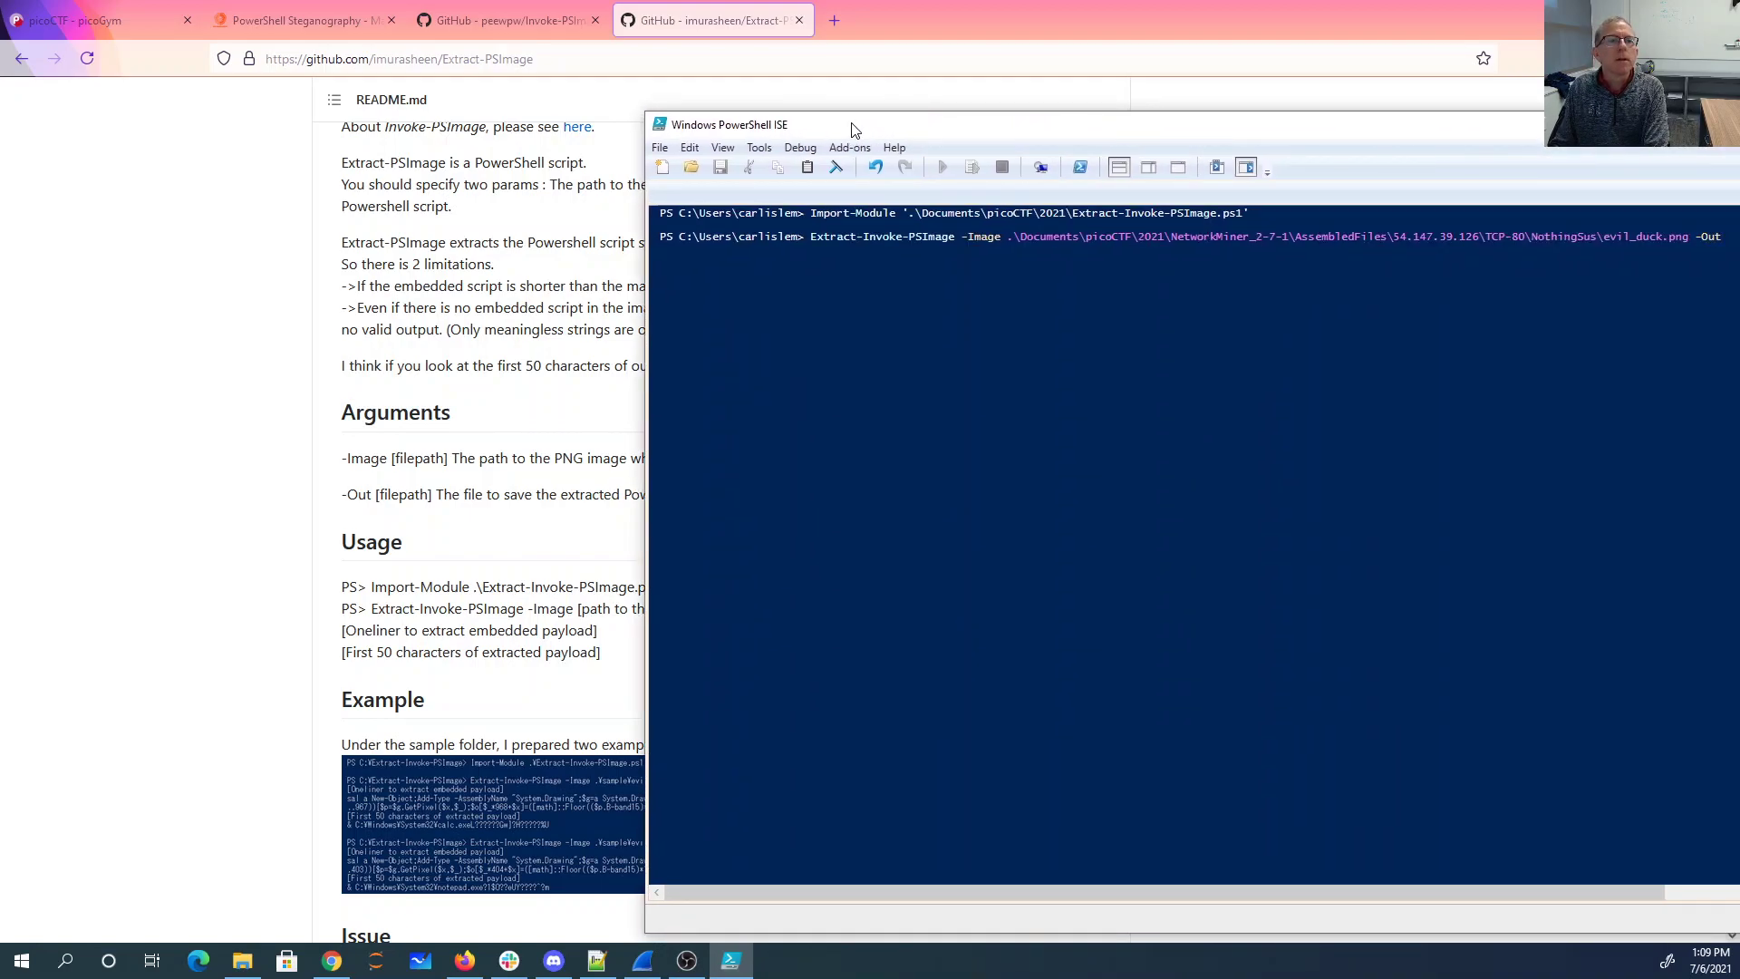
type("du")
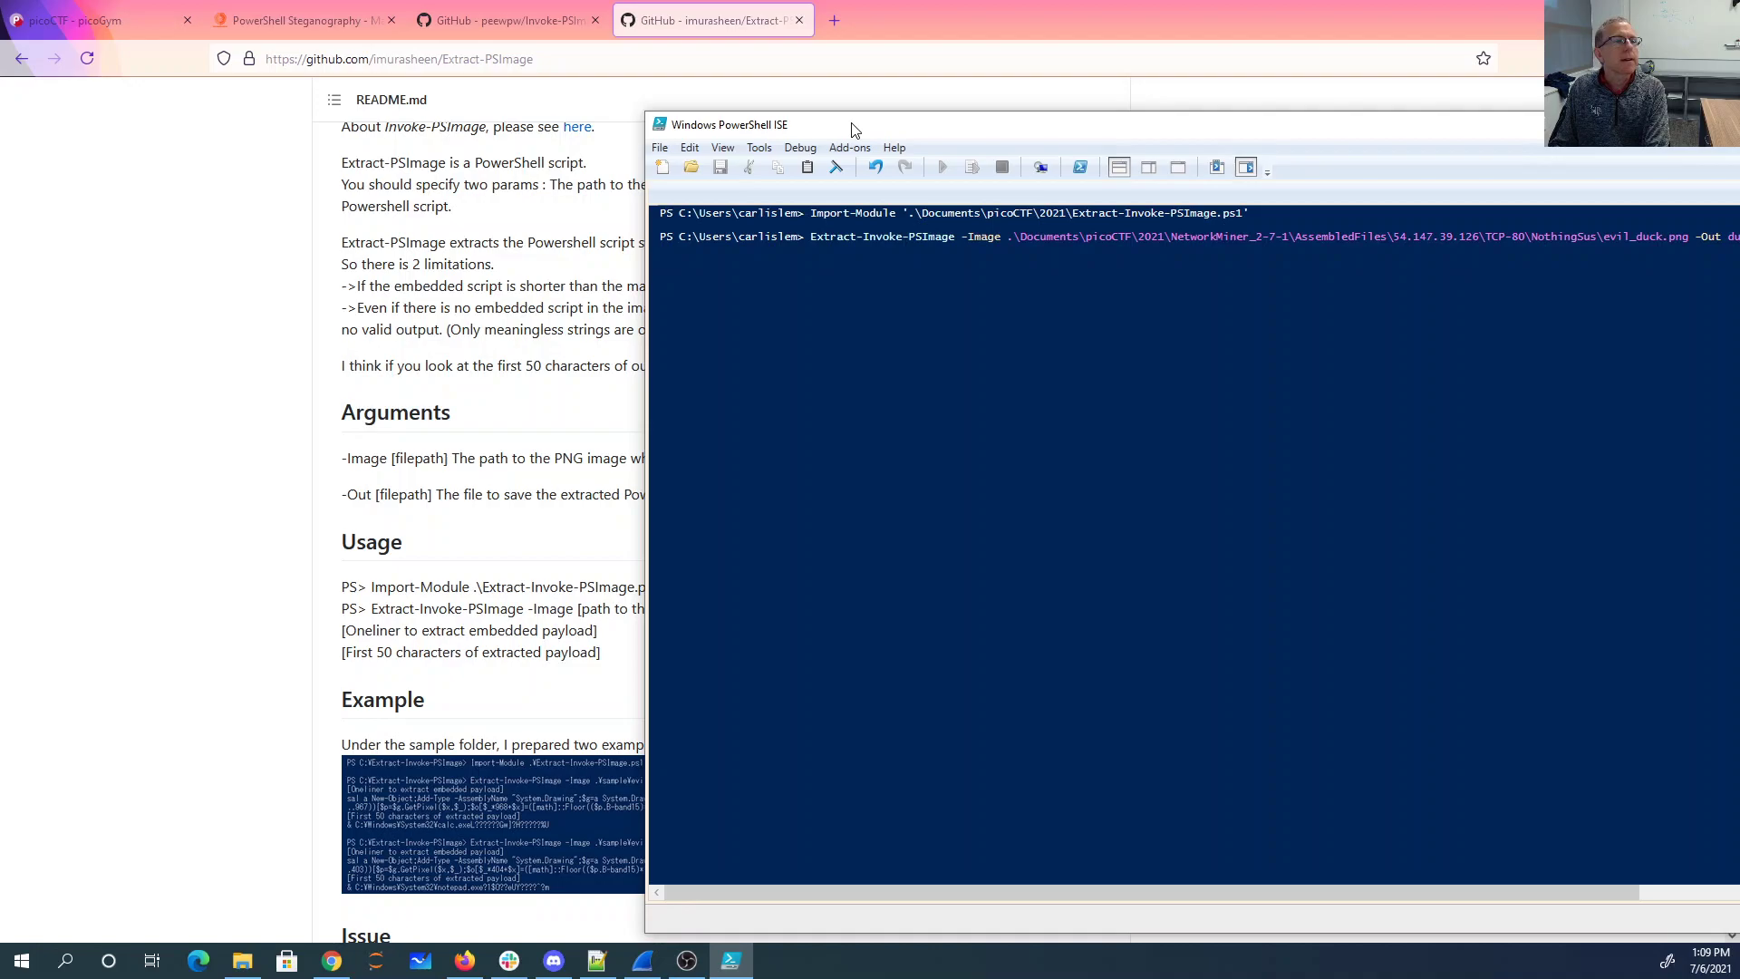
key("Return")
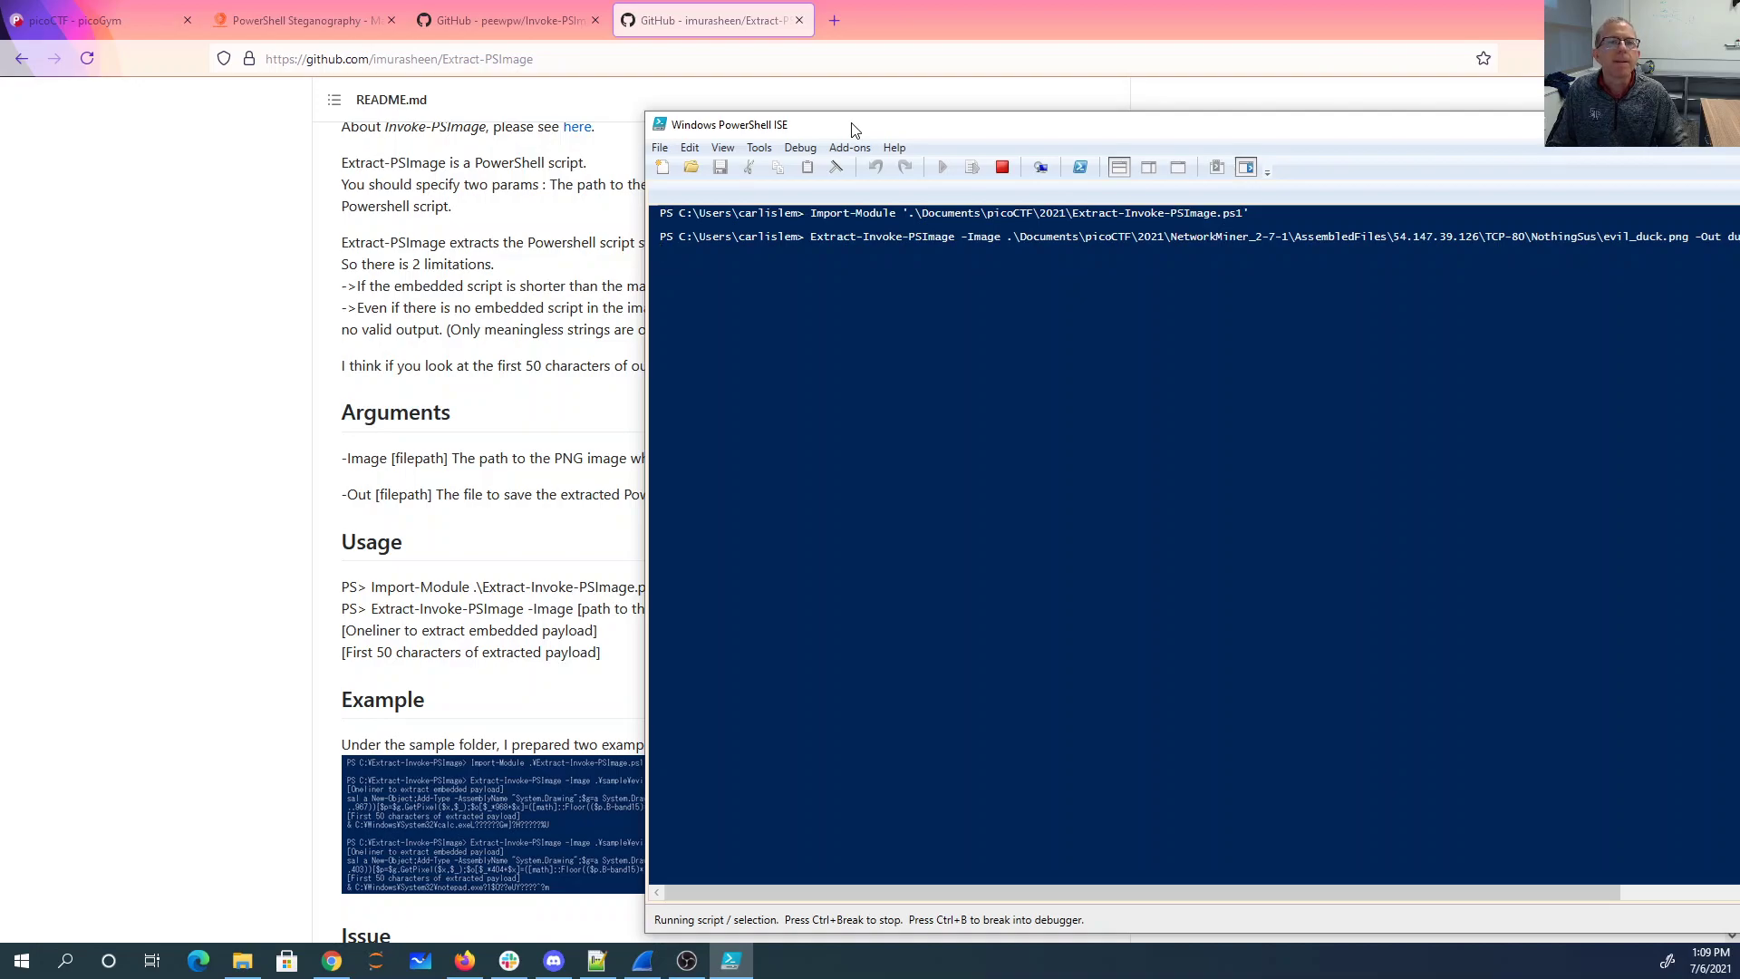
Step: Shift the ISE window left so the extraction oneliner and payload preview are fully visible
left_click_drag(838, 129, 770, 123)
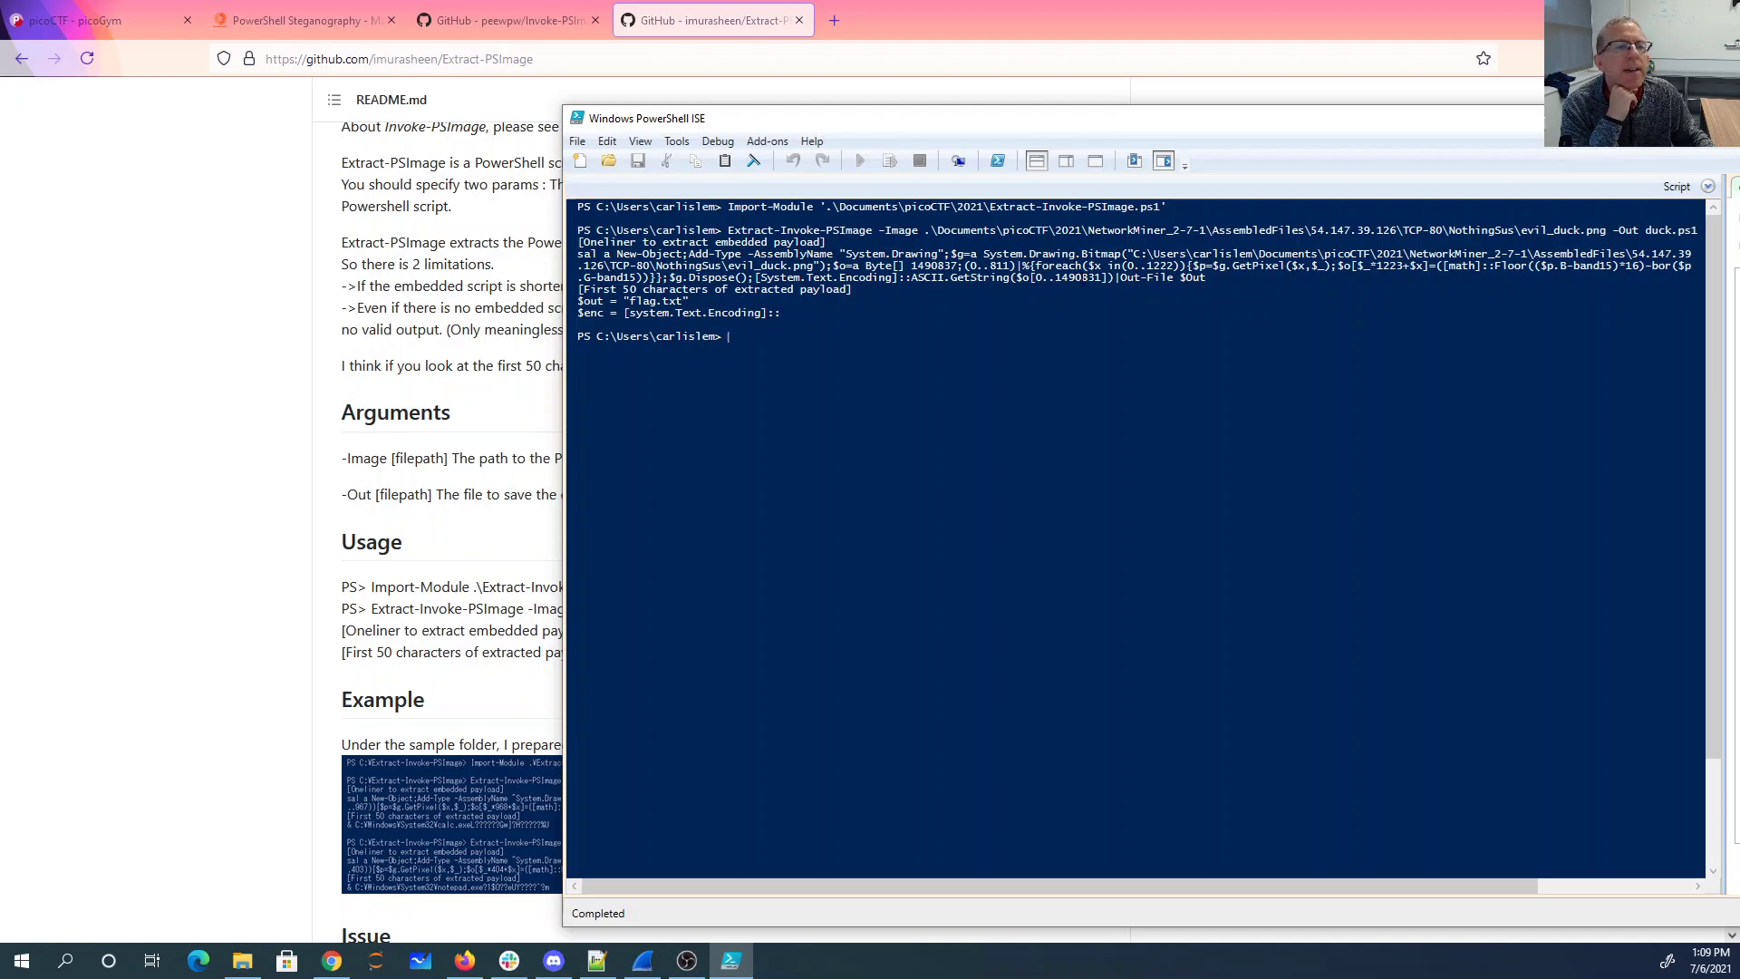
Step: Copy the extracted one-liner, paste and run it at the prompt, then recall it after the missing ')' errors
left_click_drag(1214, 278, 578, 256)
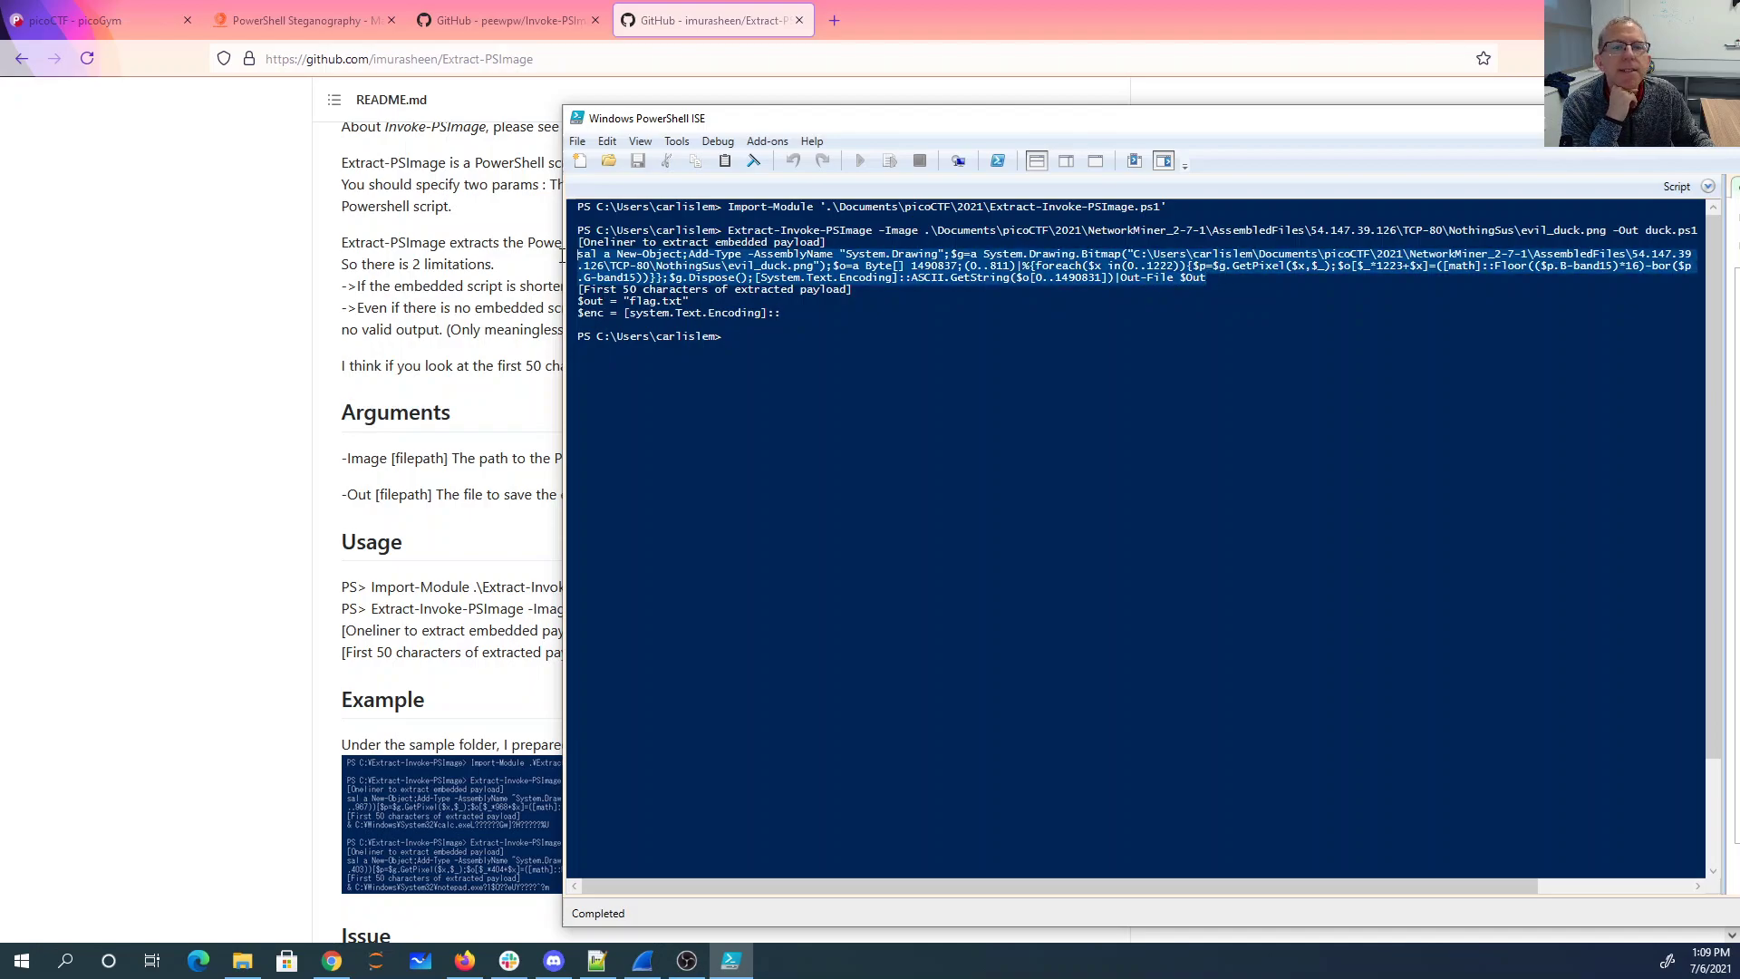
right_click(686, 256)
left_click(634, 283)
left_click(823, 377)
right_click(821, 377)
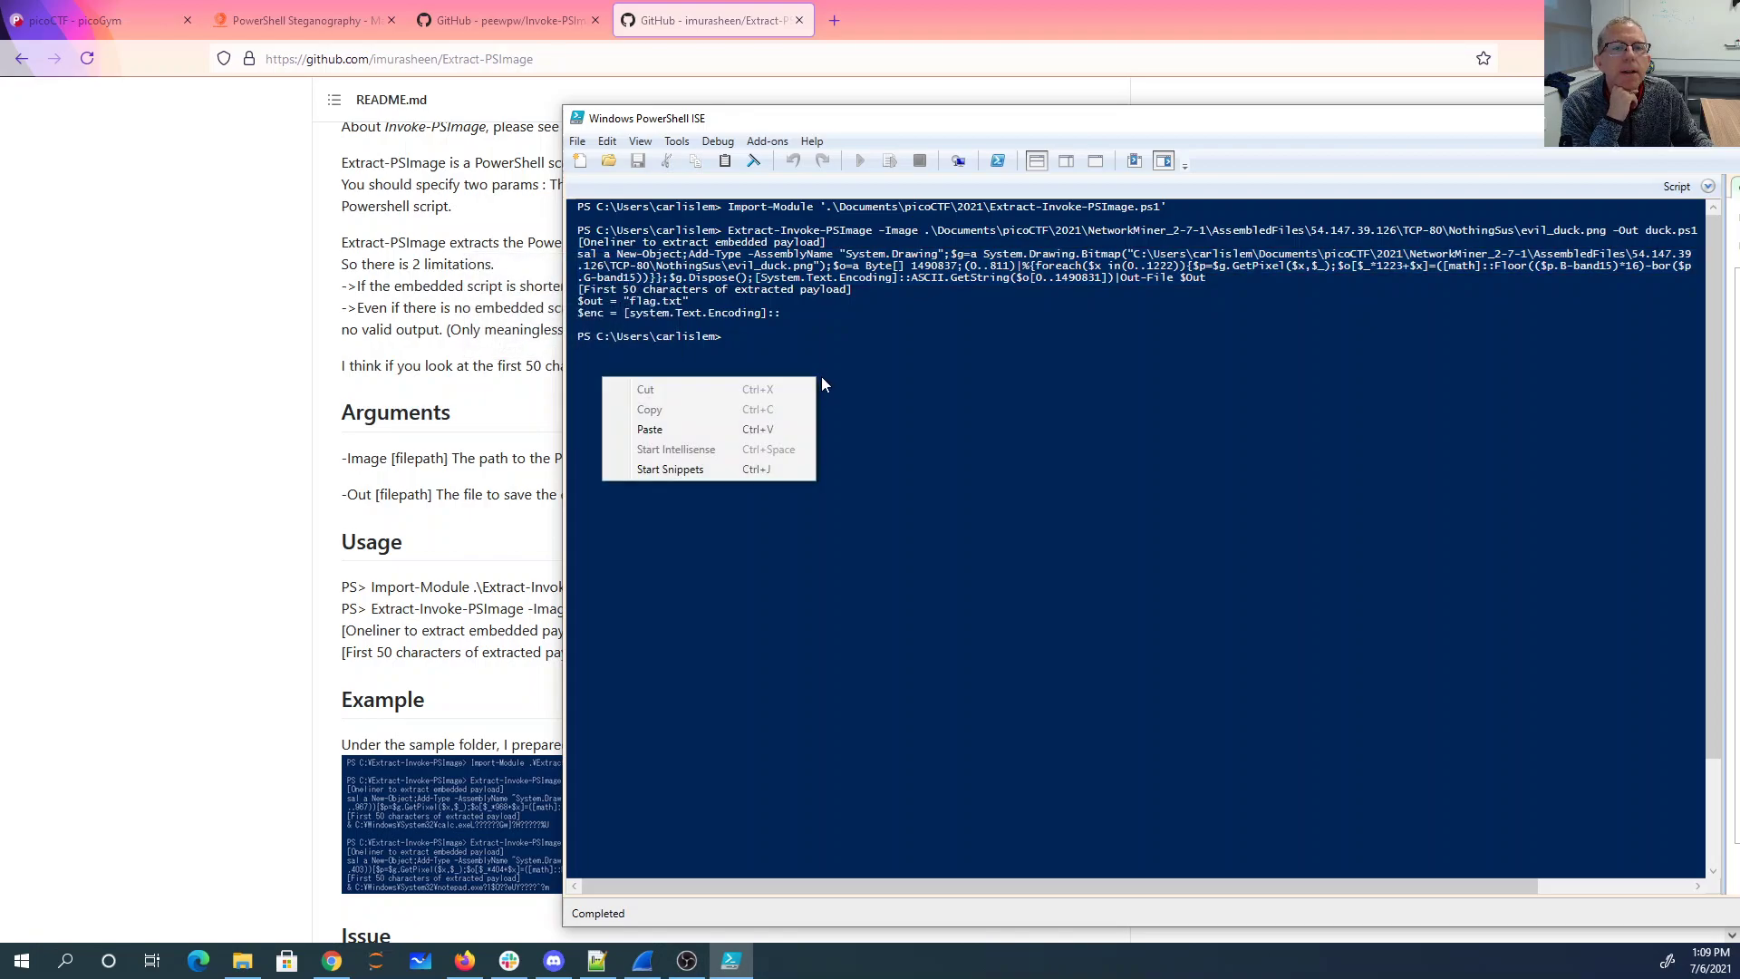
left_click(766, 438)
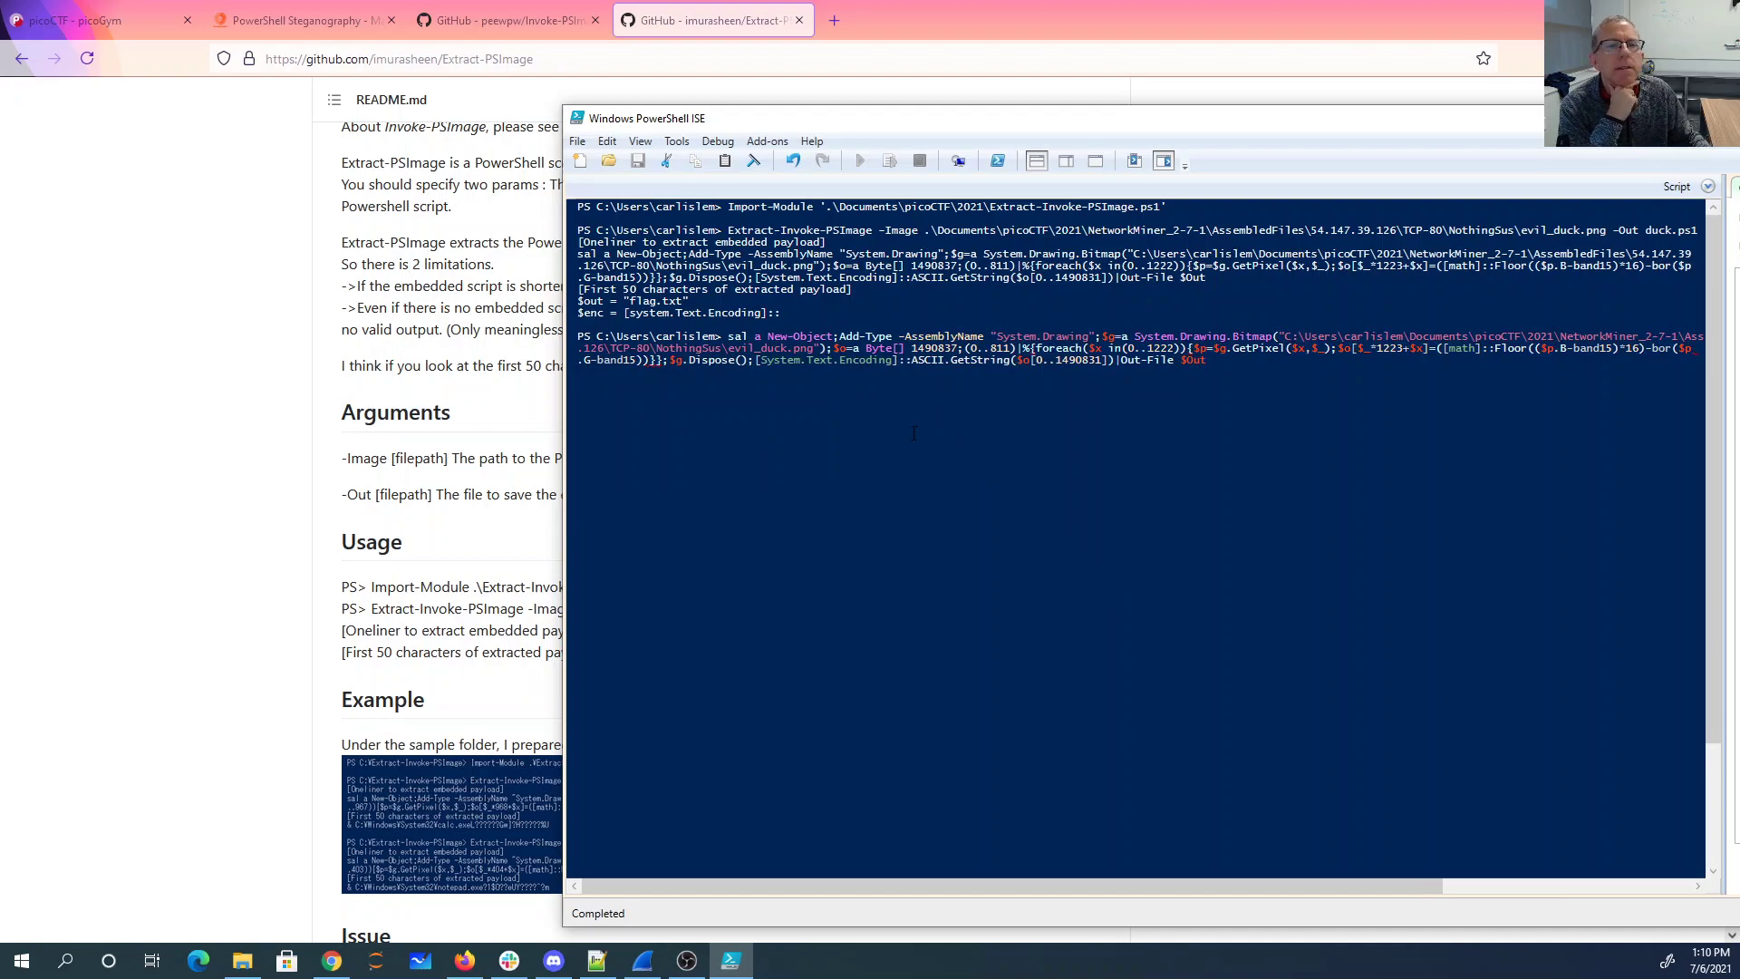
key("Return")
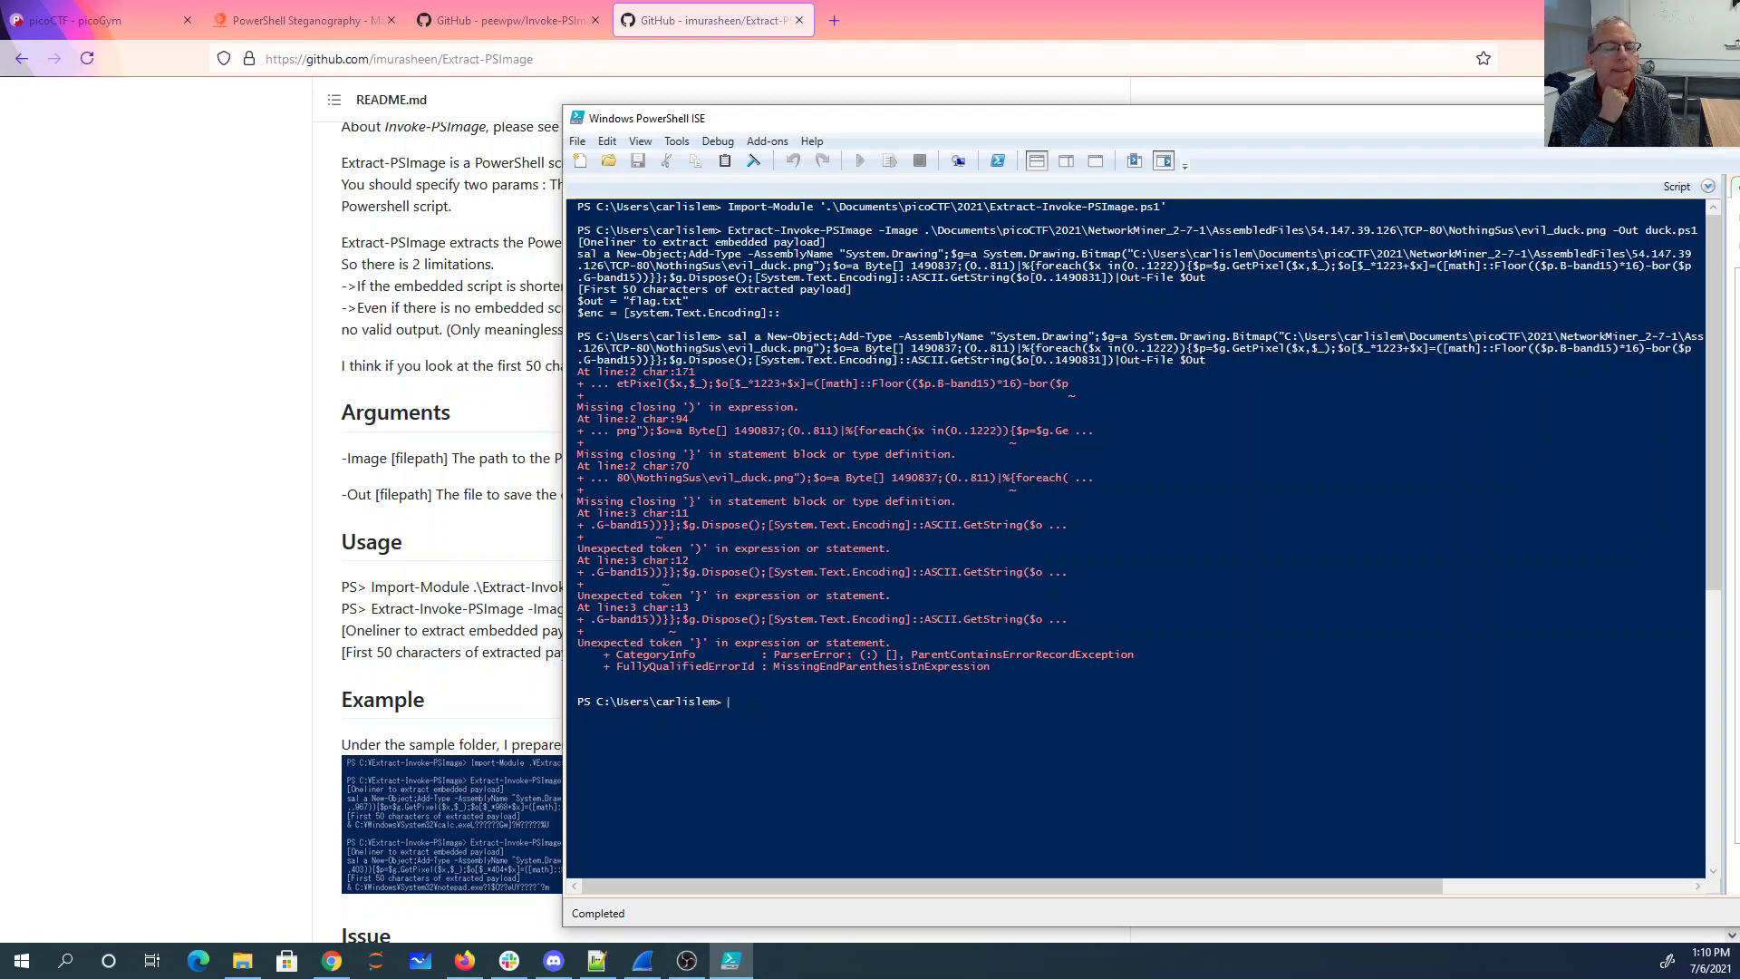
key("Up")
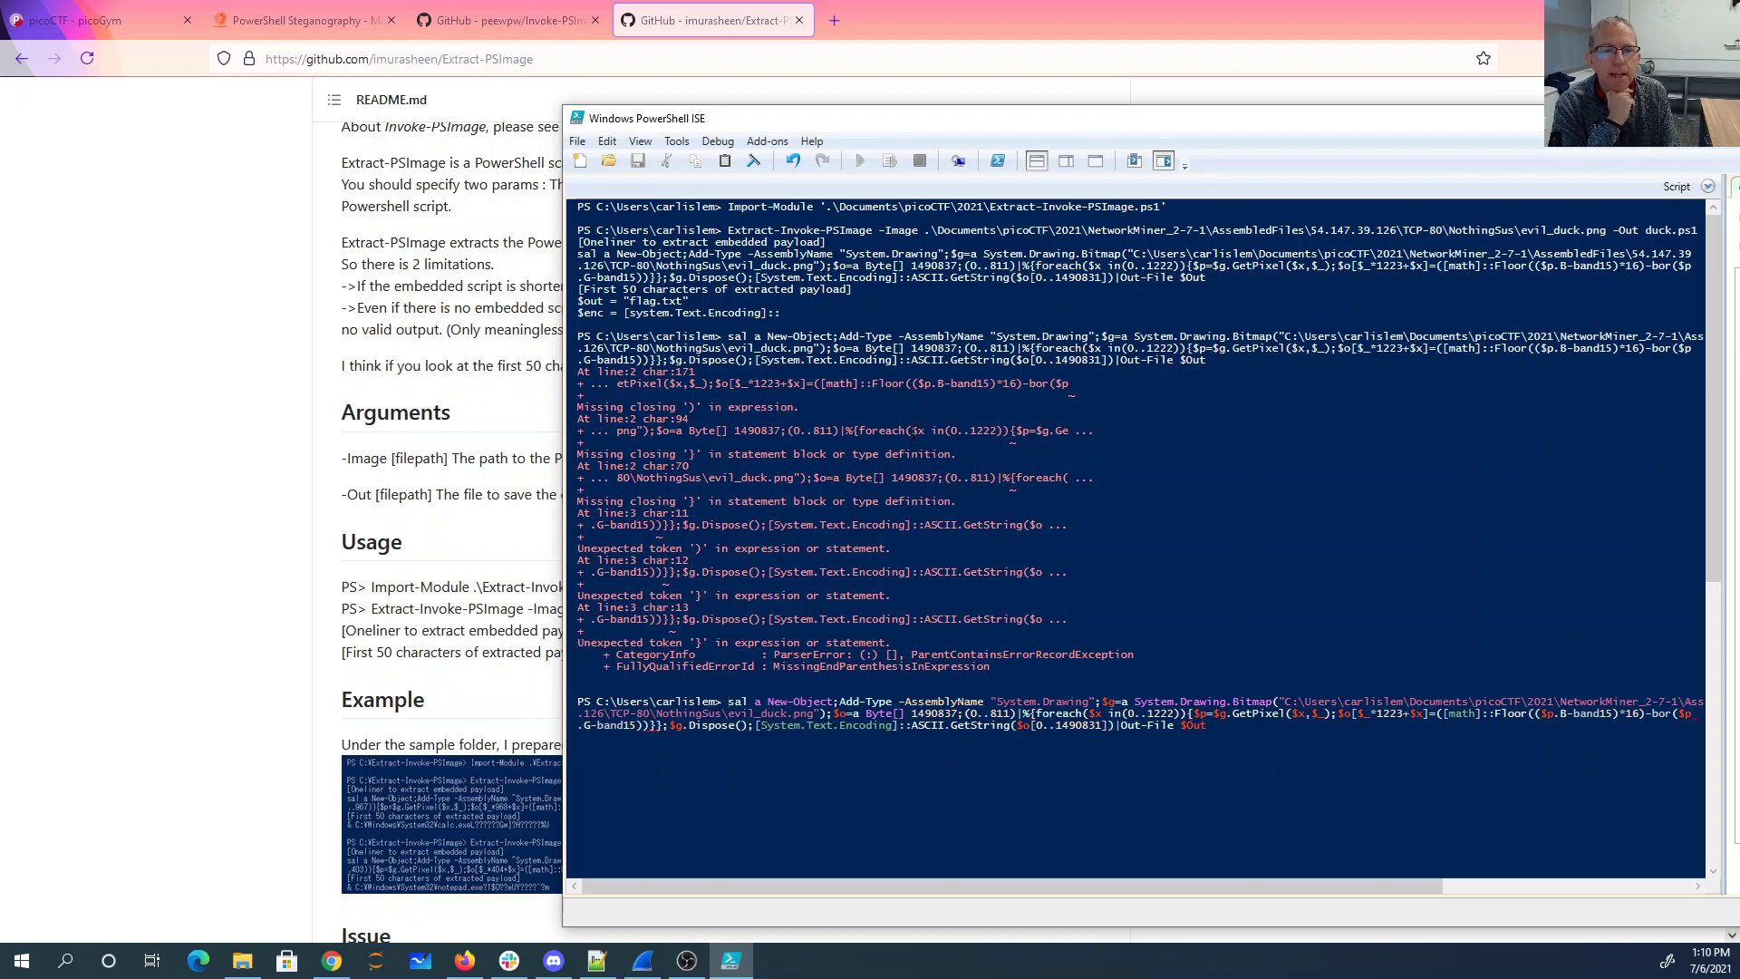
Step: Join the recalled one-liner onto one line and run it, then recall it and delete its trailing $Out
key("End")
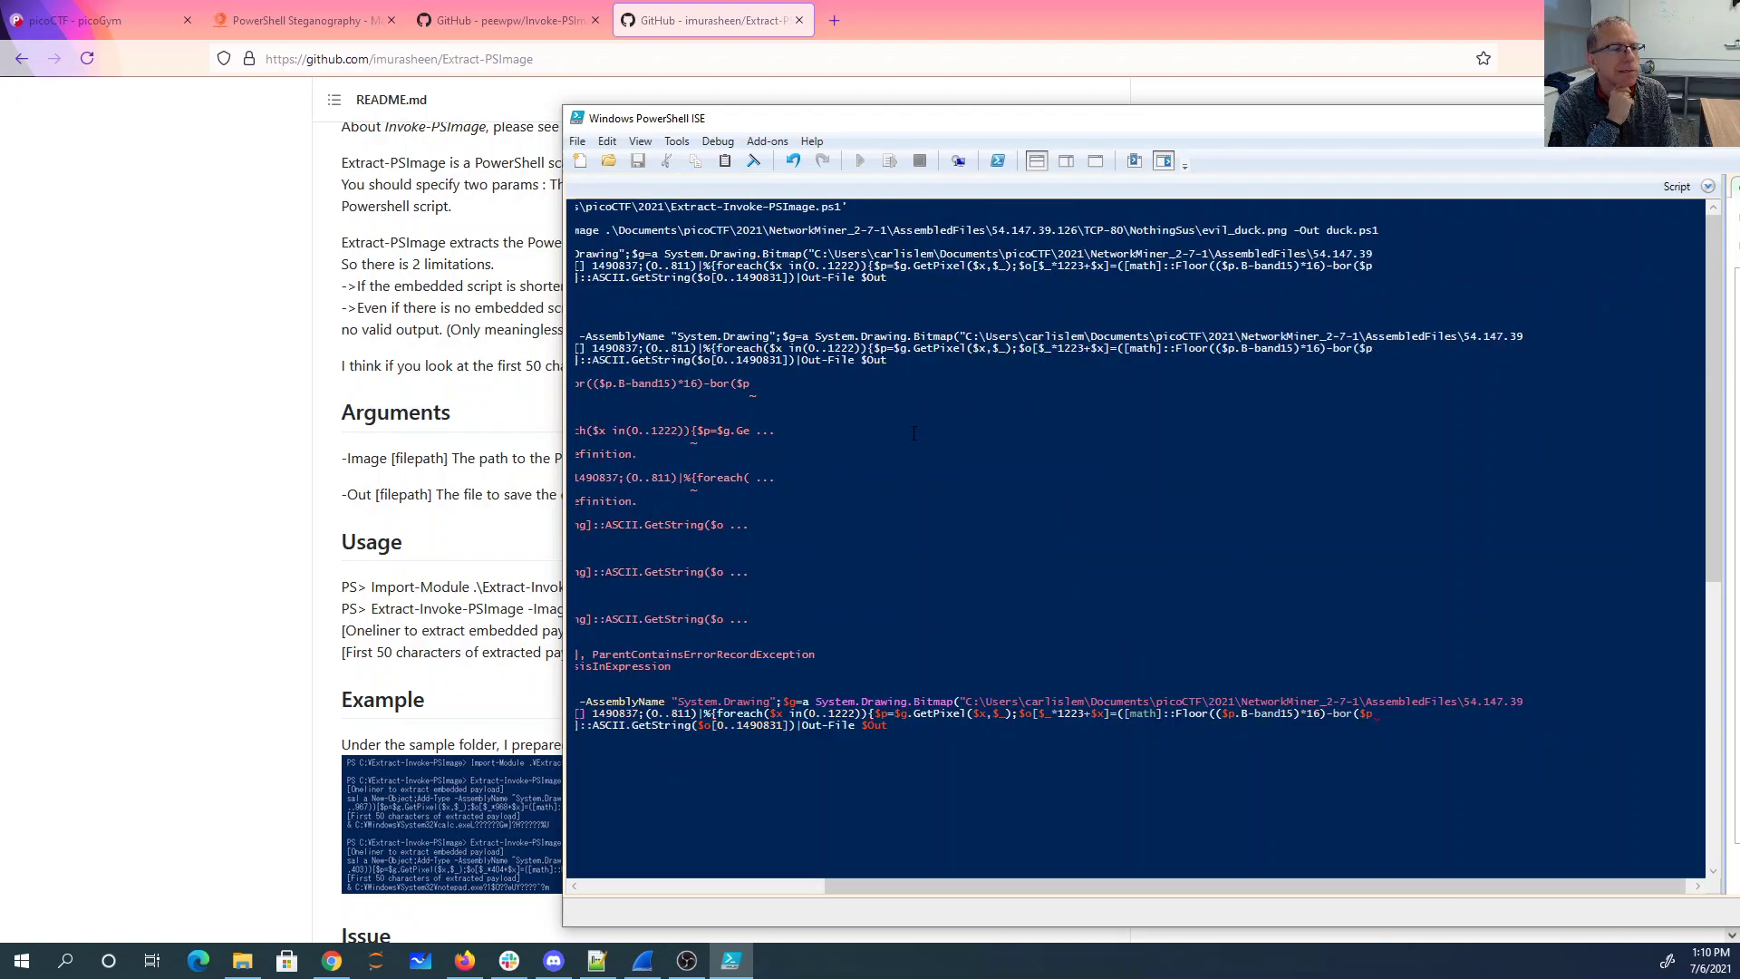
key("Delete")
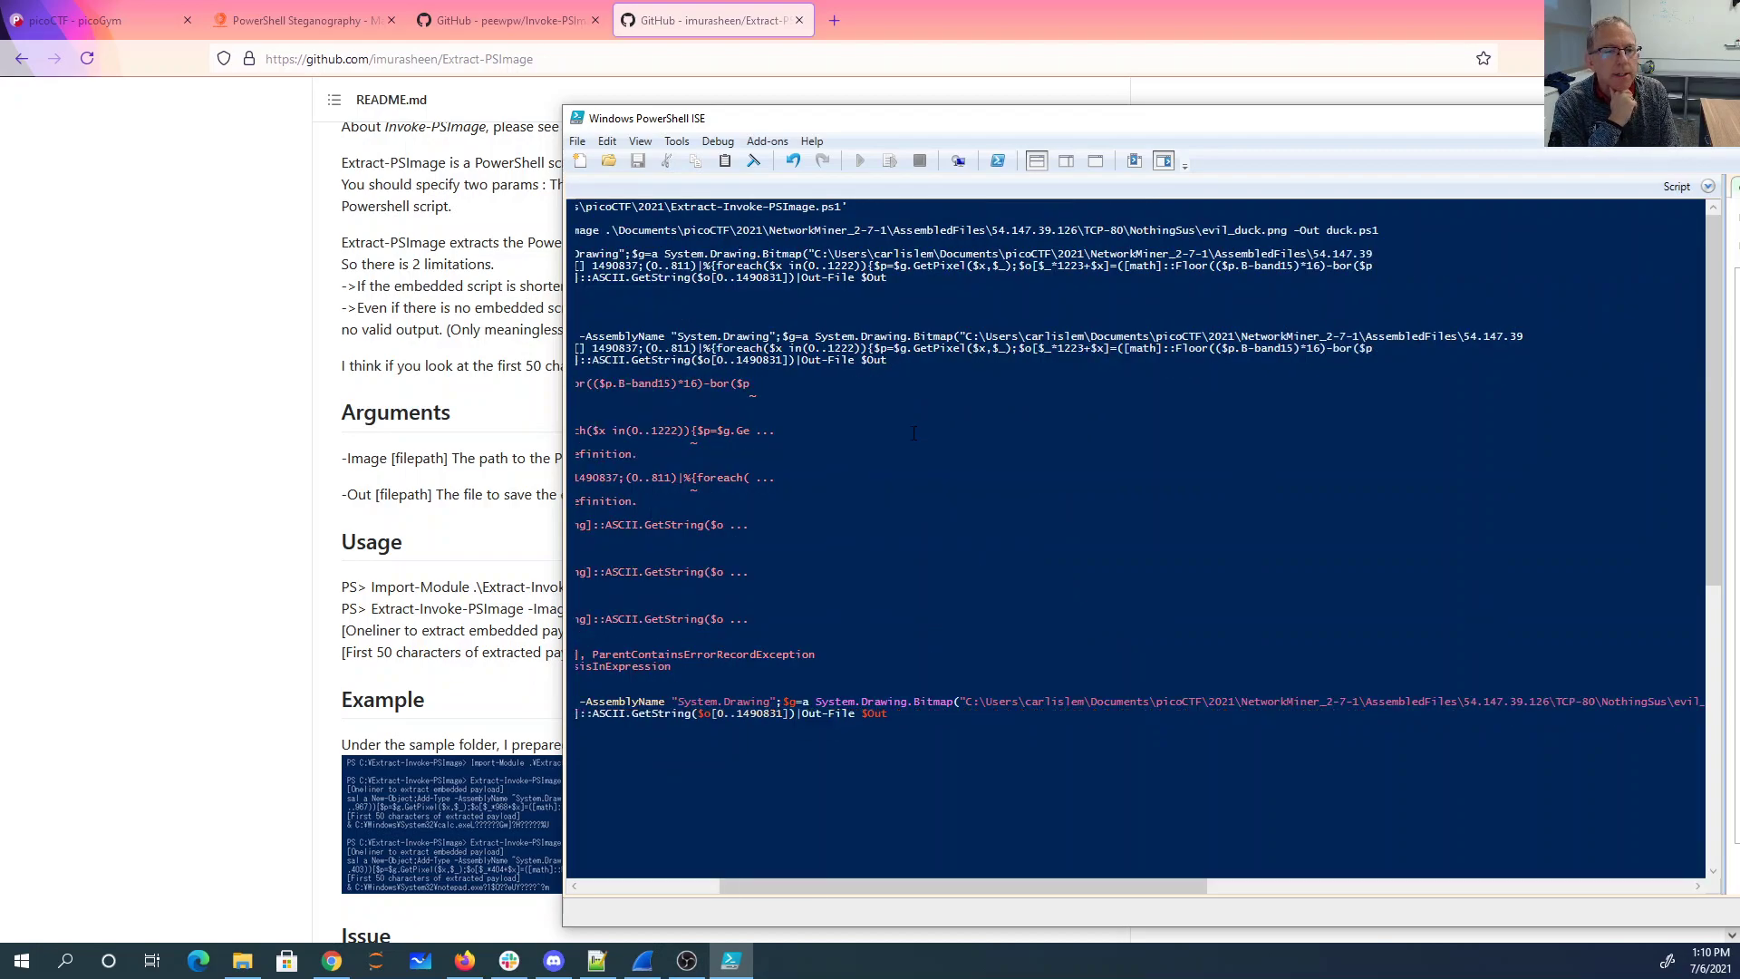
key("End")
key("Delete")
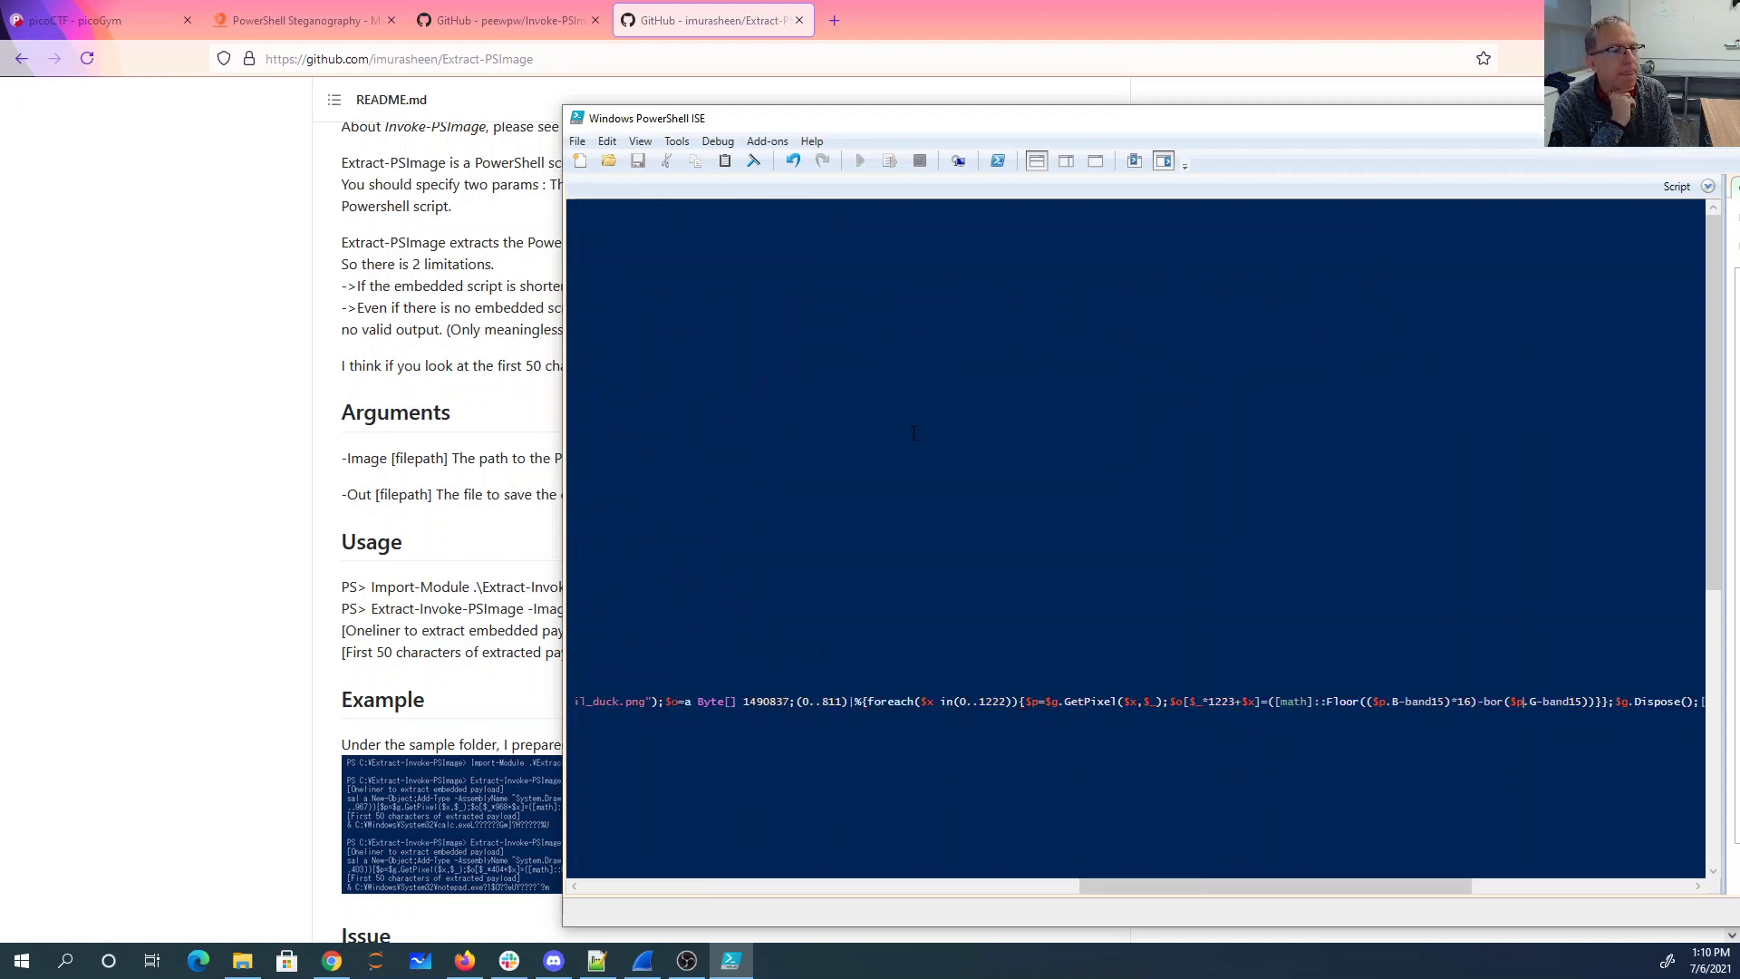
key("End")
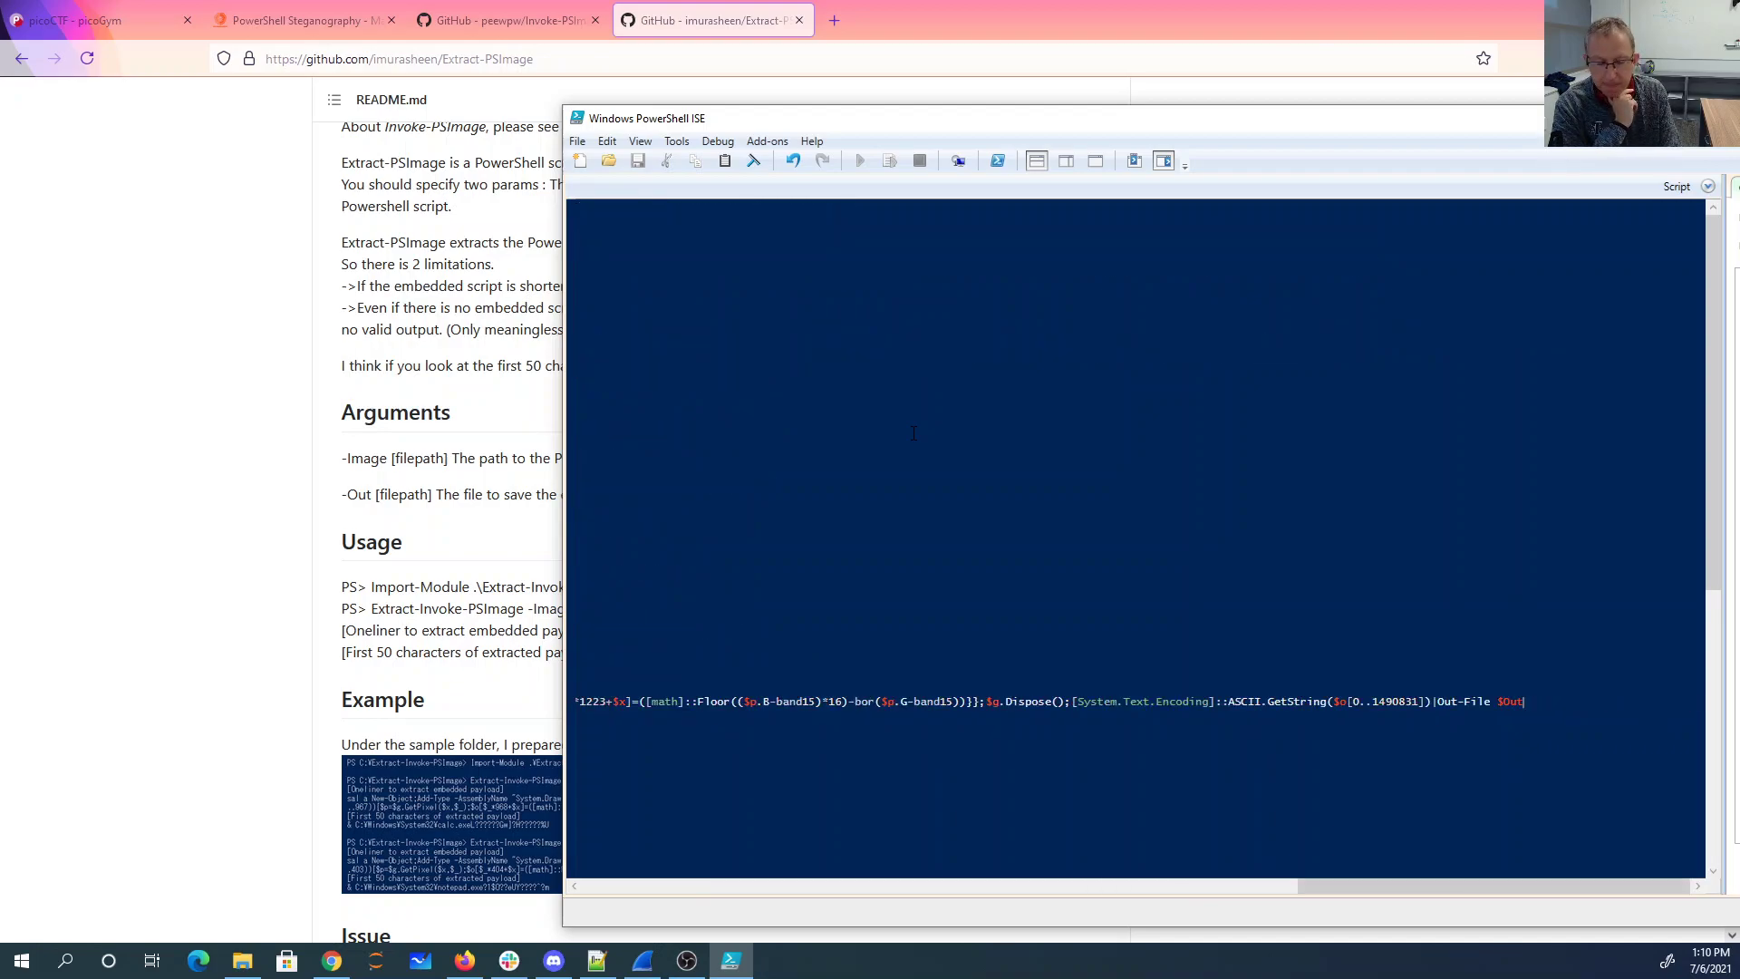
key("Return")
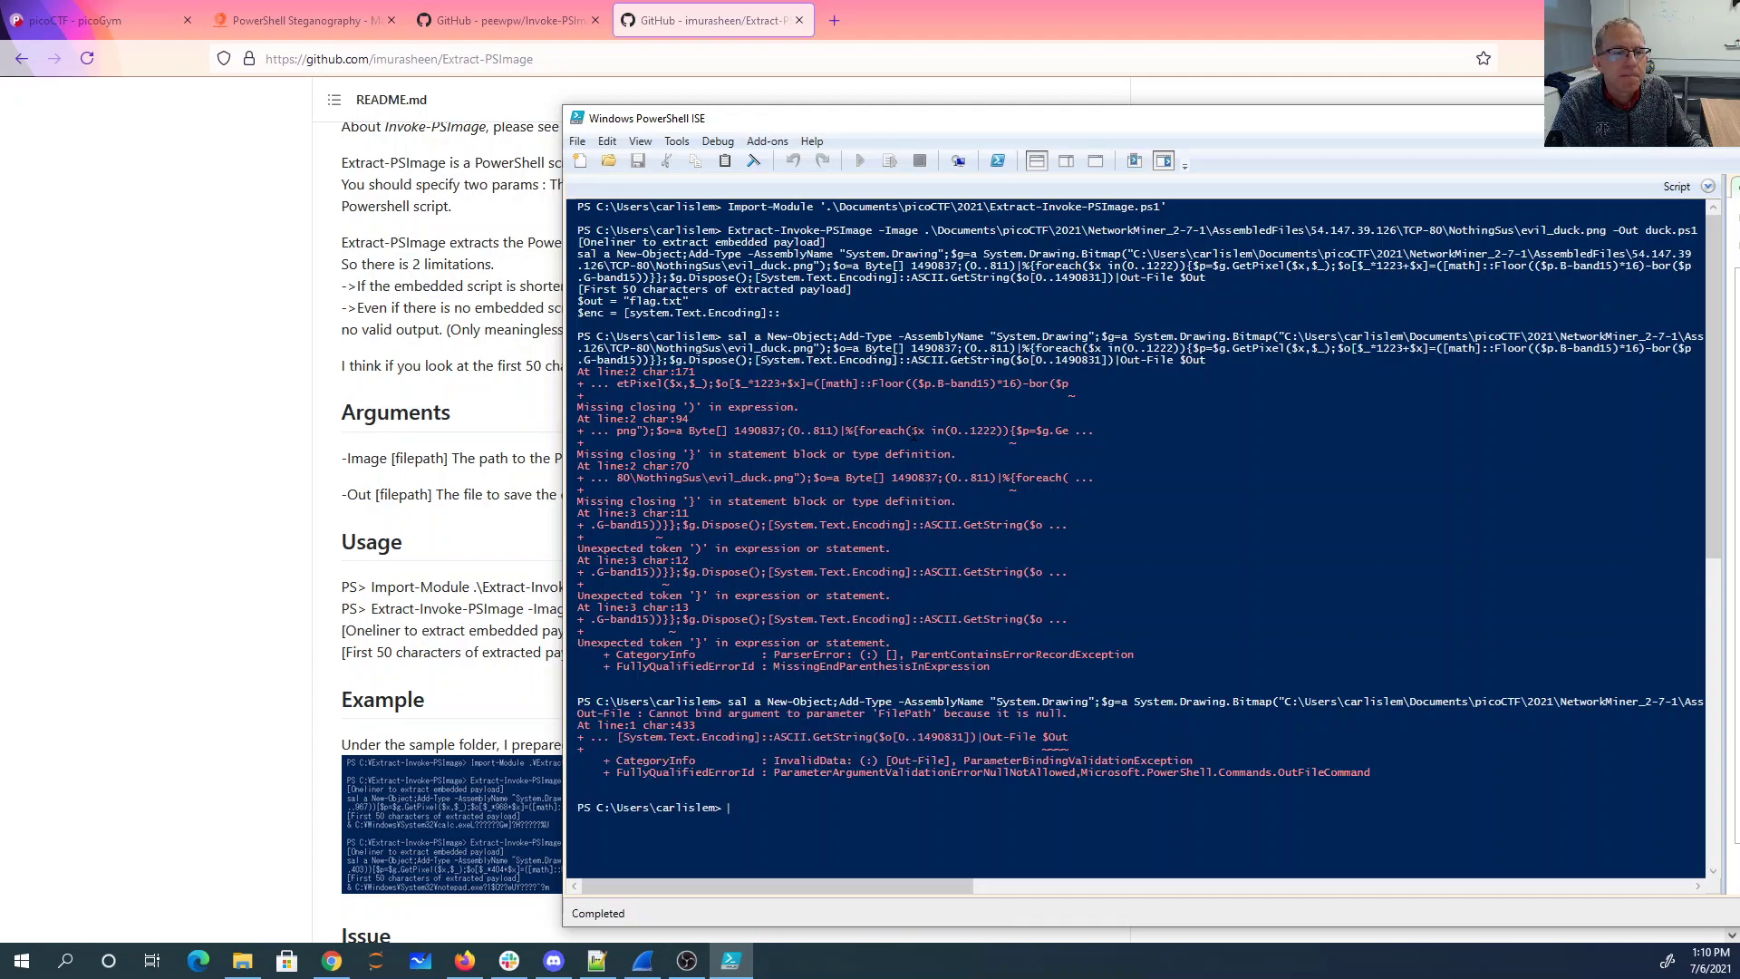
key("Up")
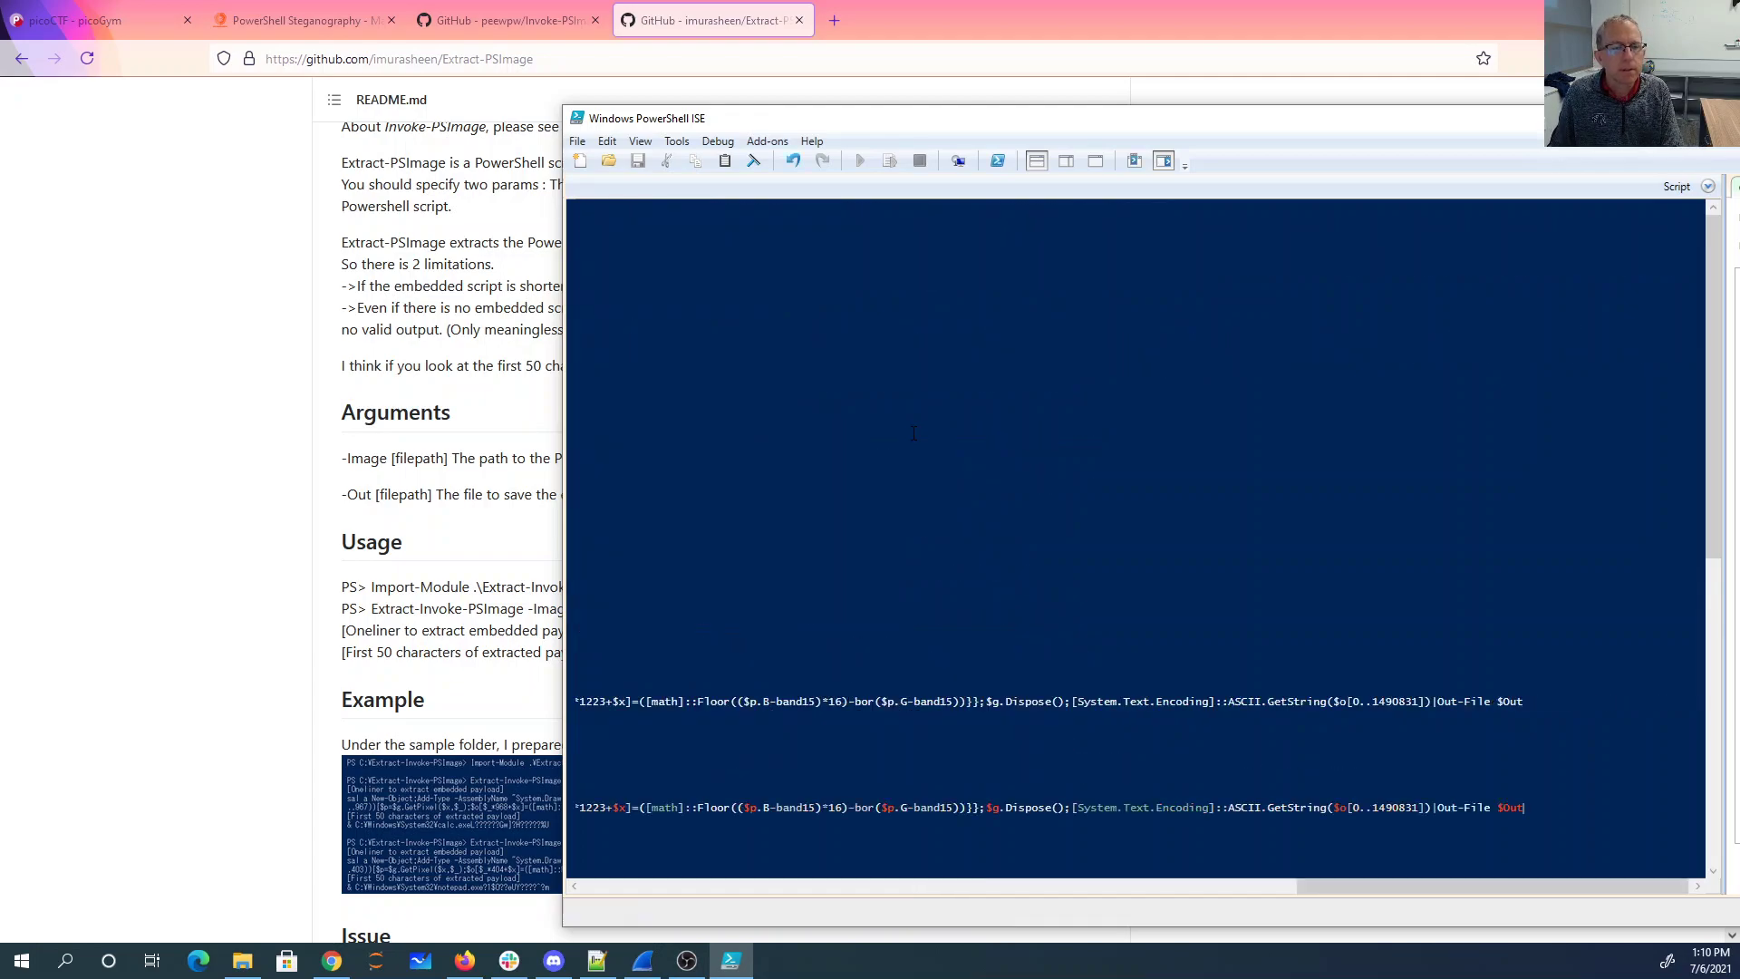
key("BackSpace")
key("BackSpace")
key("BackSpace")
key("BackSpace")
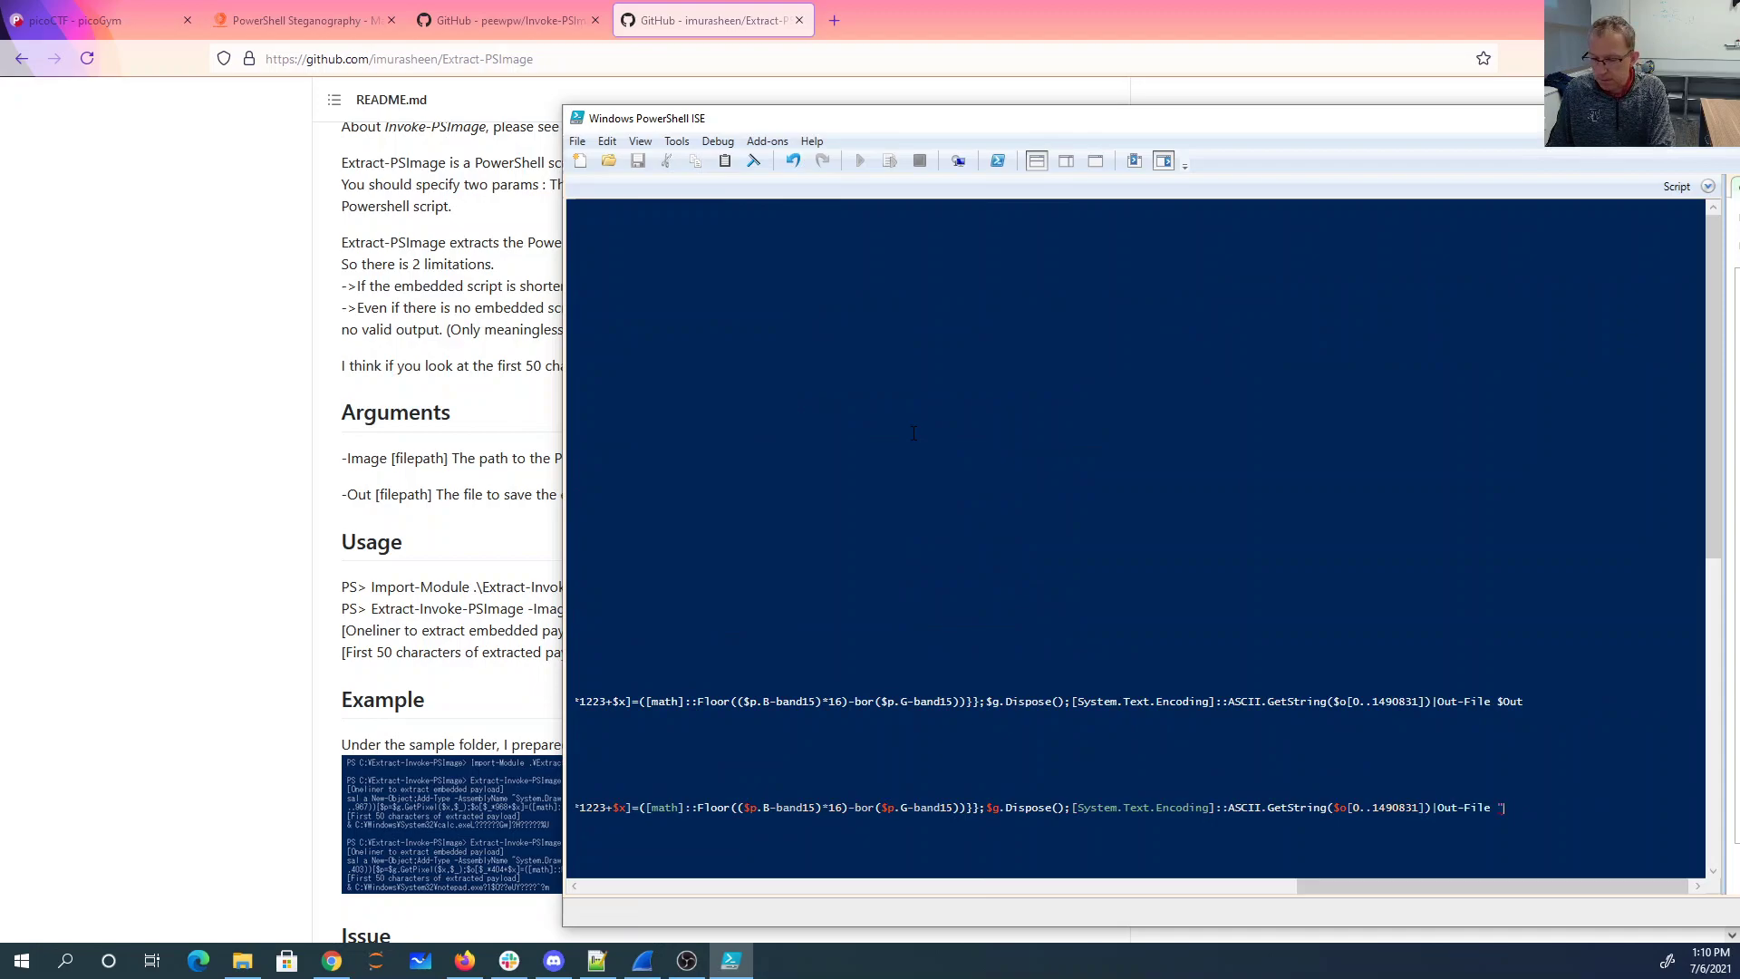
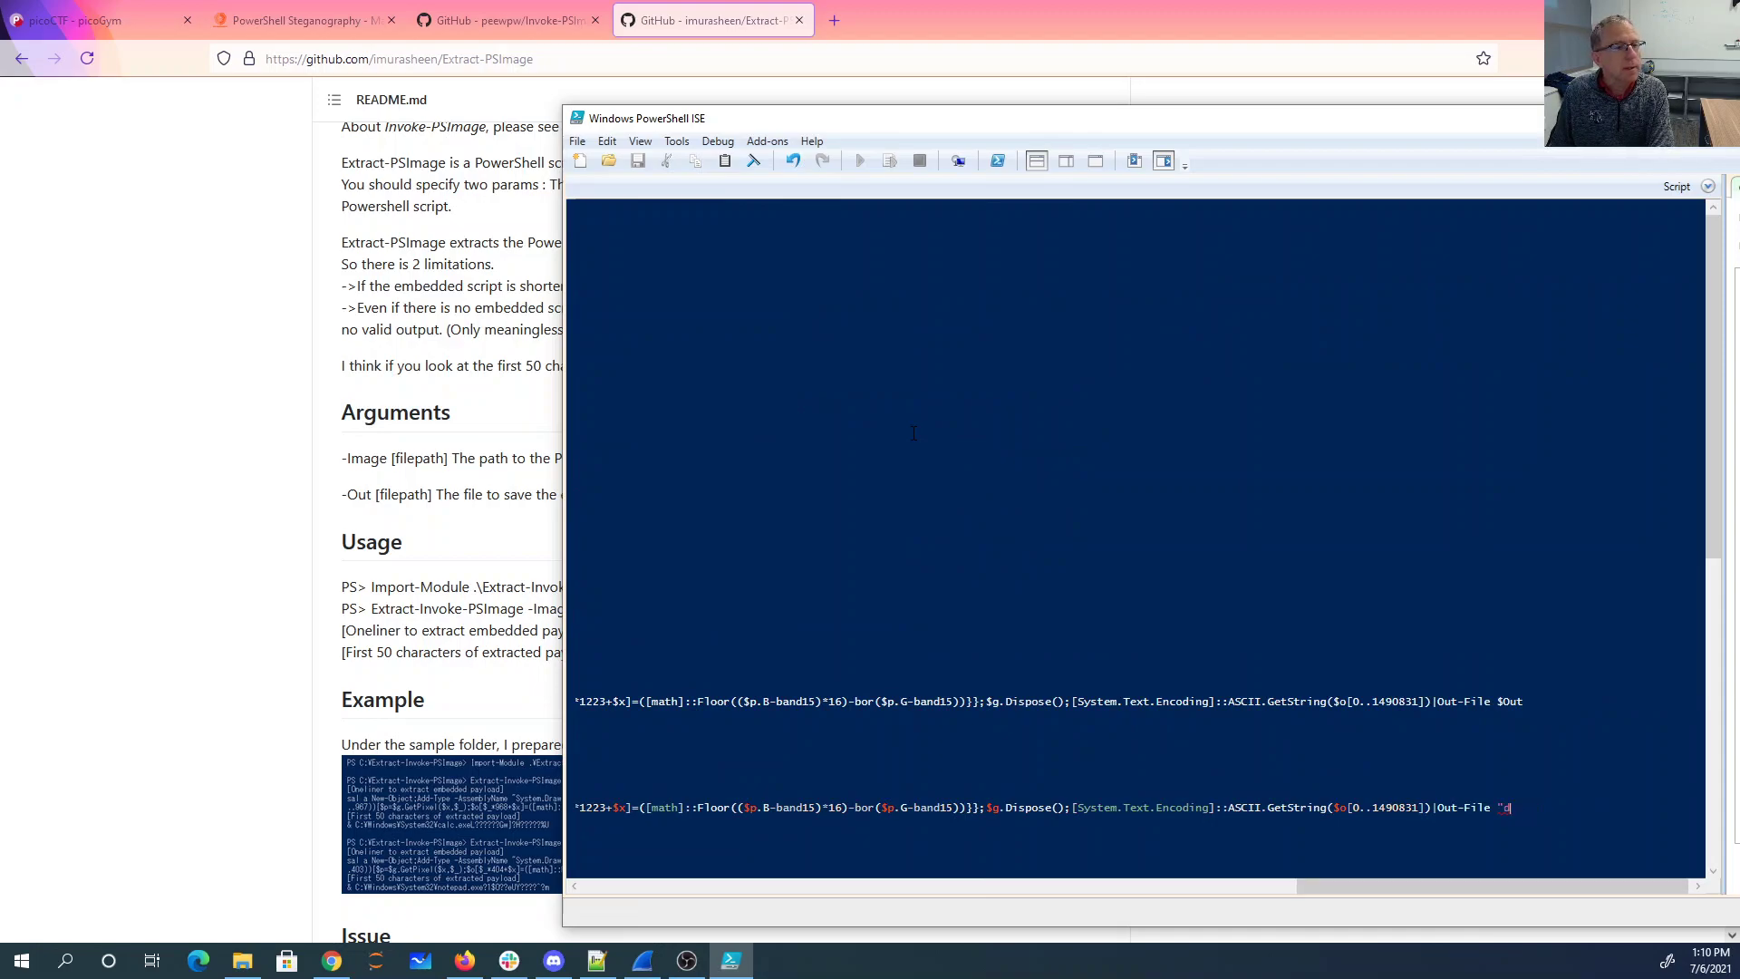
Step: Extract the image's hidden payload into duck2.ps1 and try running duck2.ps1 by name
type("uck2.ps1\"")
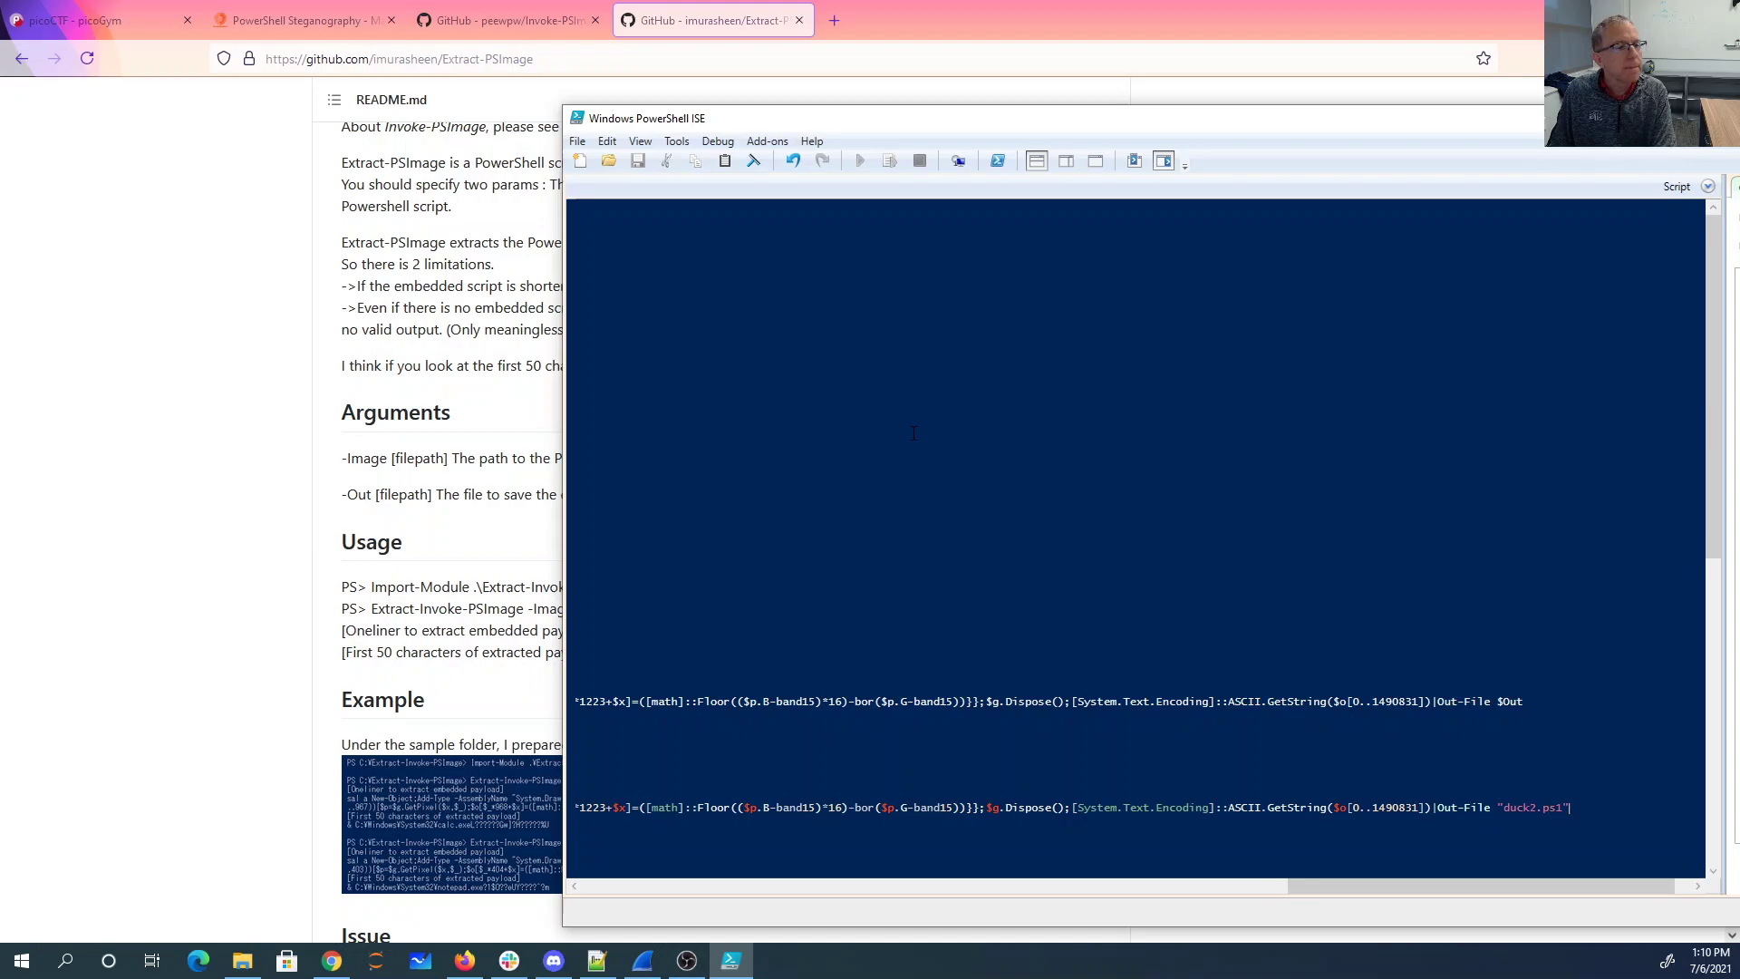
key("Return")
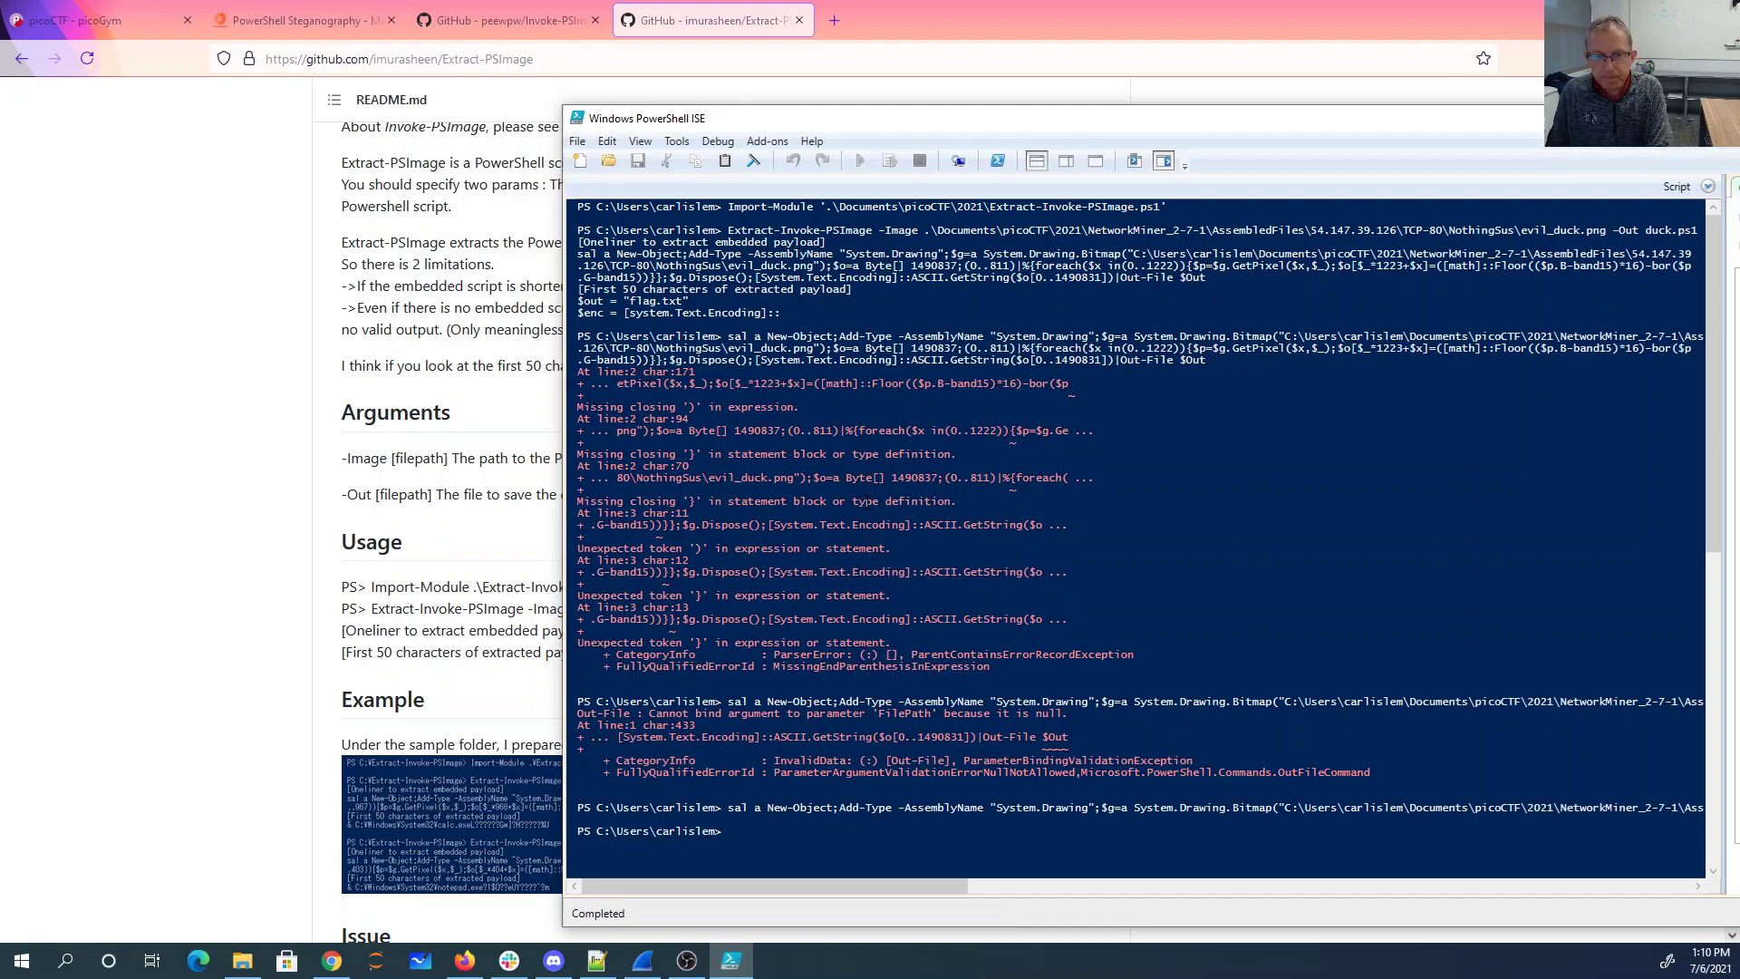
type("duck2.ps1")
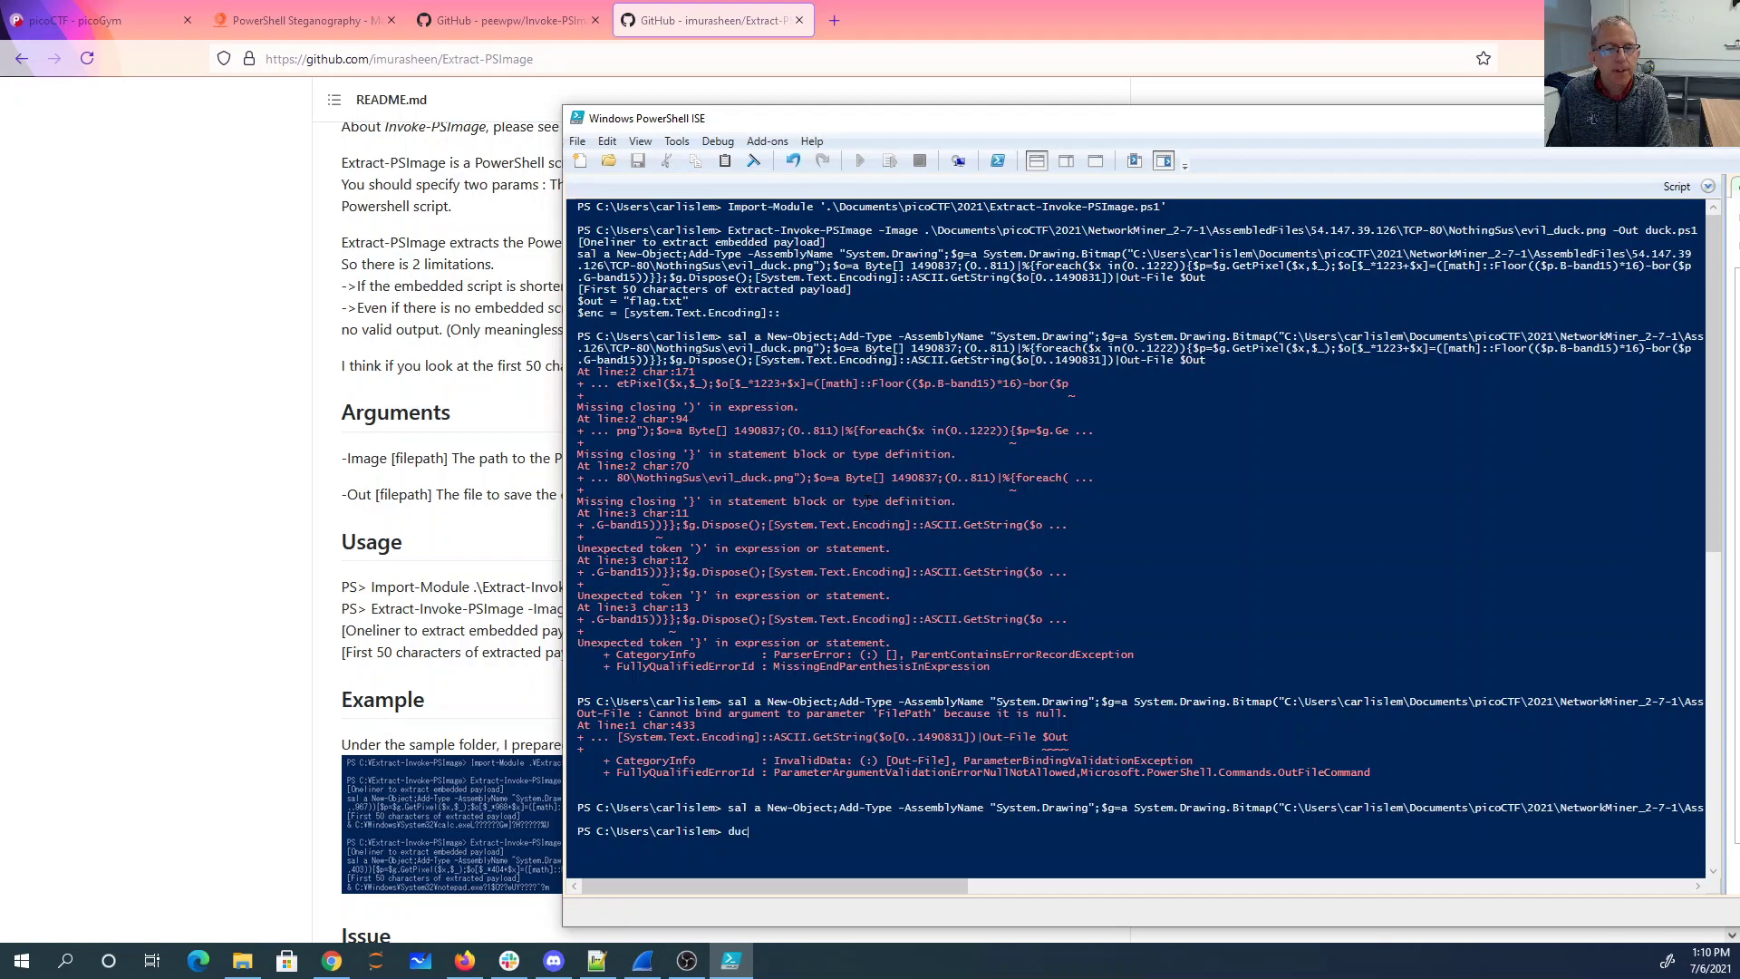
key("Return")
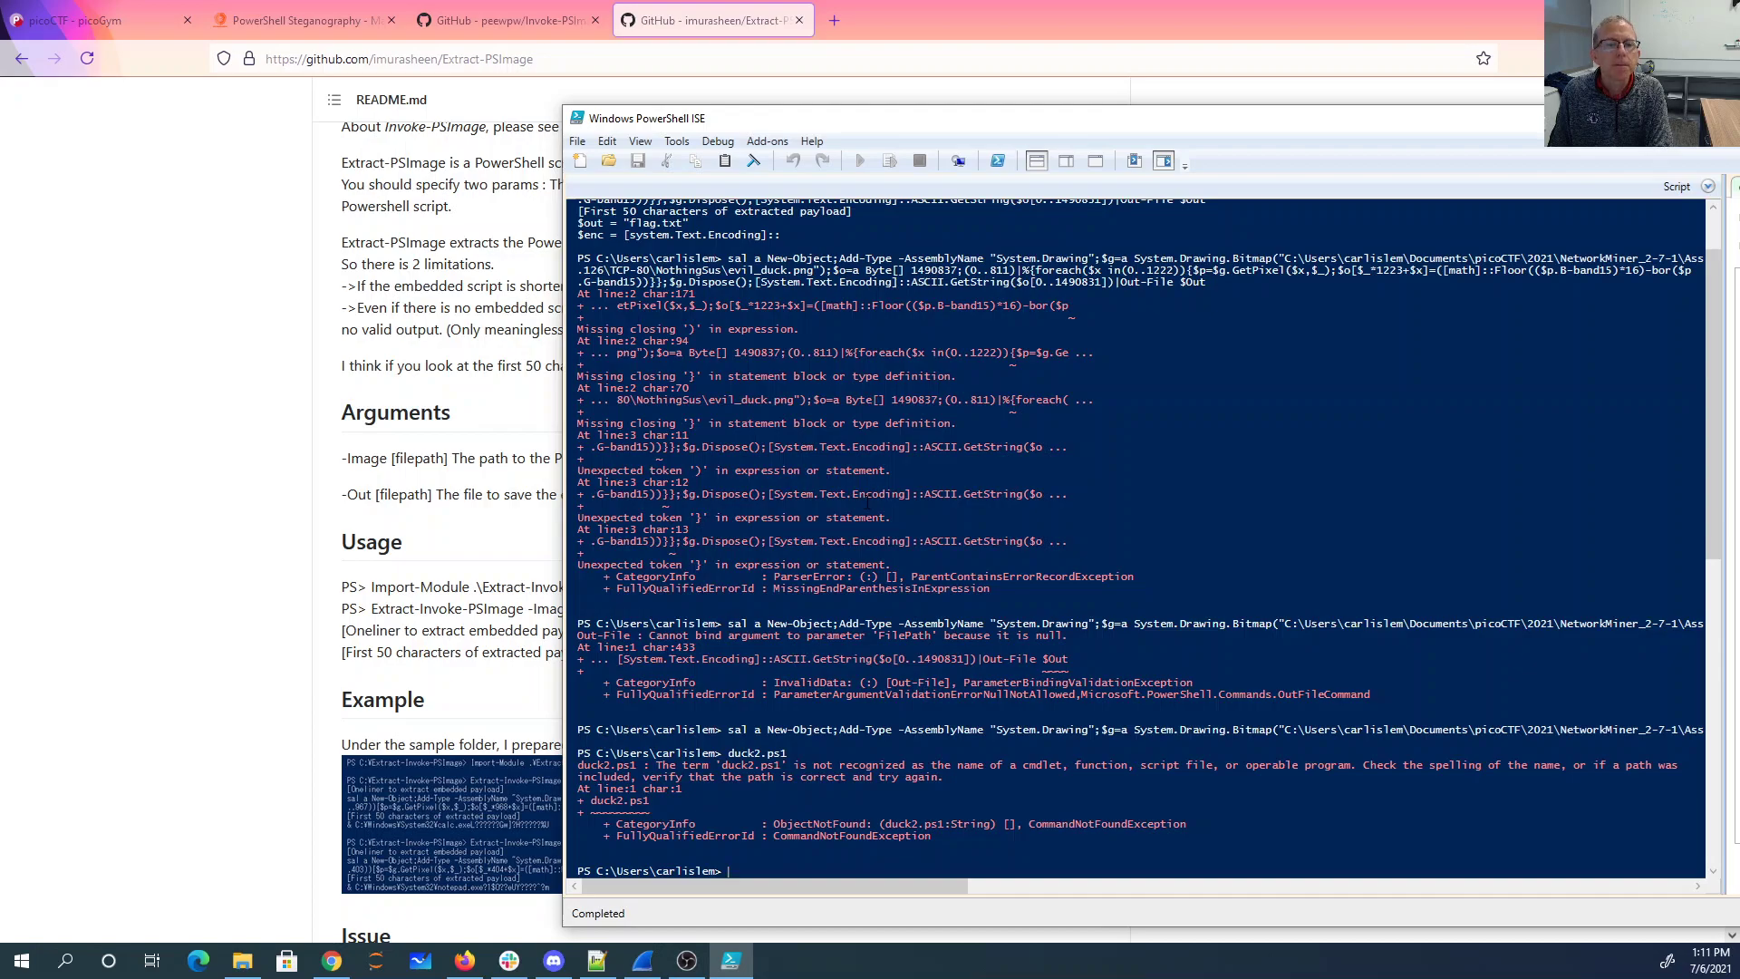
Step: Run .\duck2.ps1 from the current folder, which returns parse errors
type(".\\duck.p")
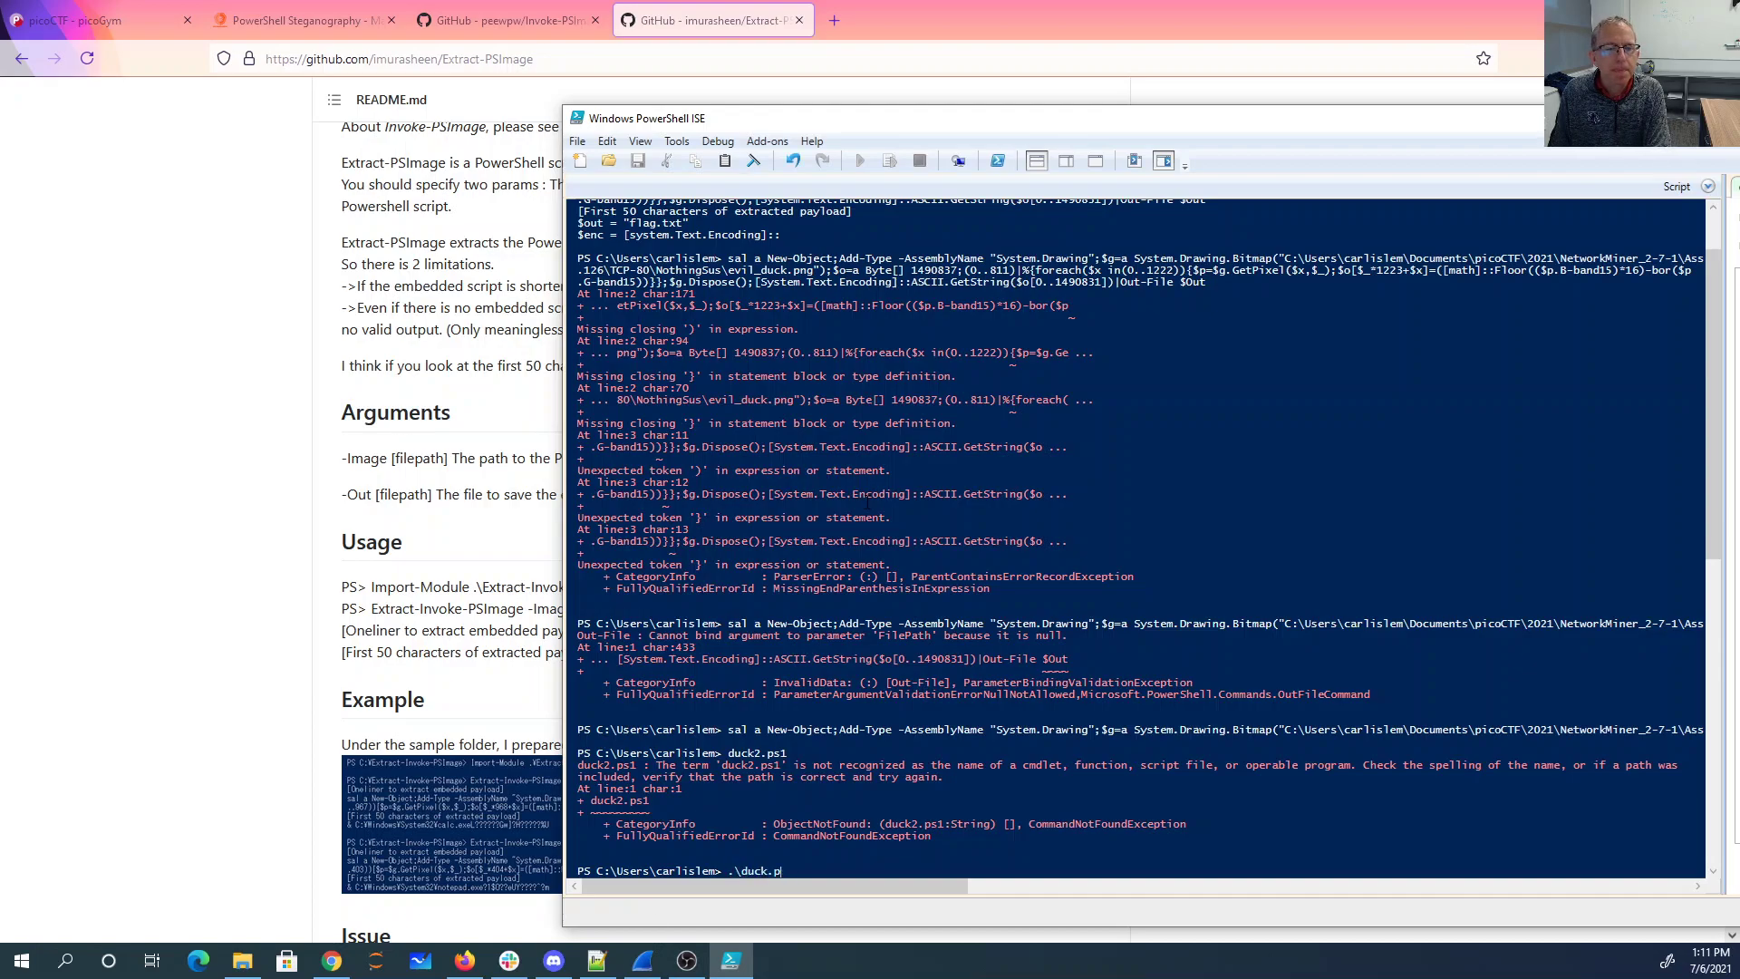
key("BackSpace")
key("BackSpace")
type("2.ps1")
key("Return")
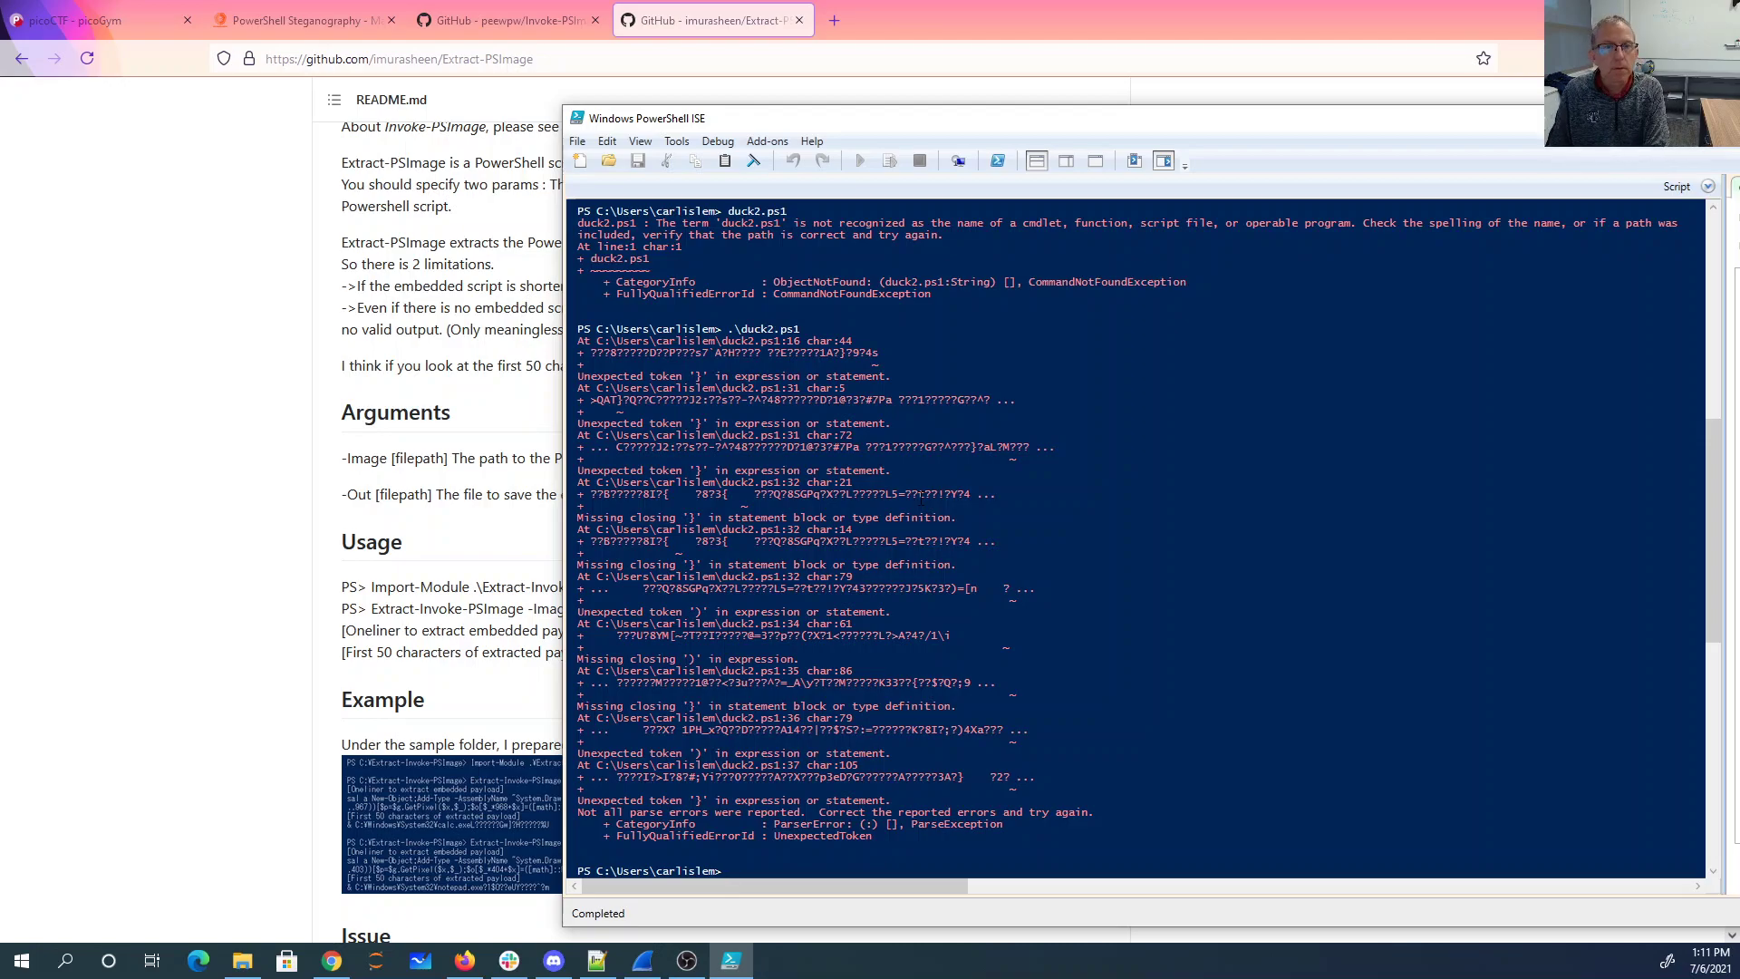
Step: Open duck2.ps1 in Notepad and copy the readable XOR-decoding lines through WriteAllBytes
type("notepad ")
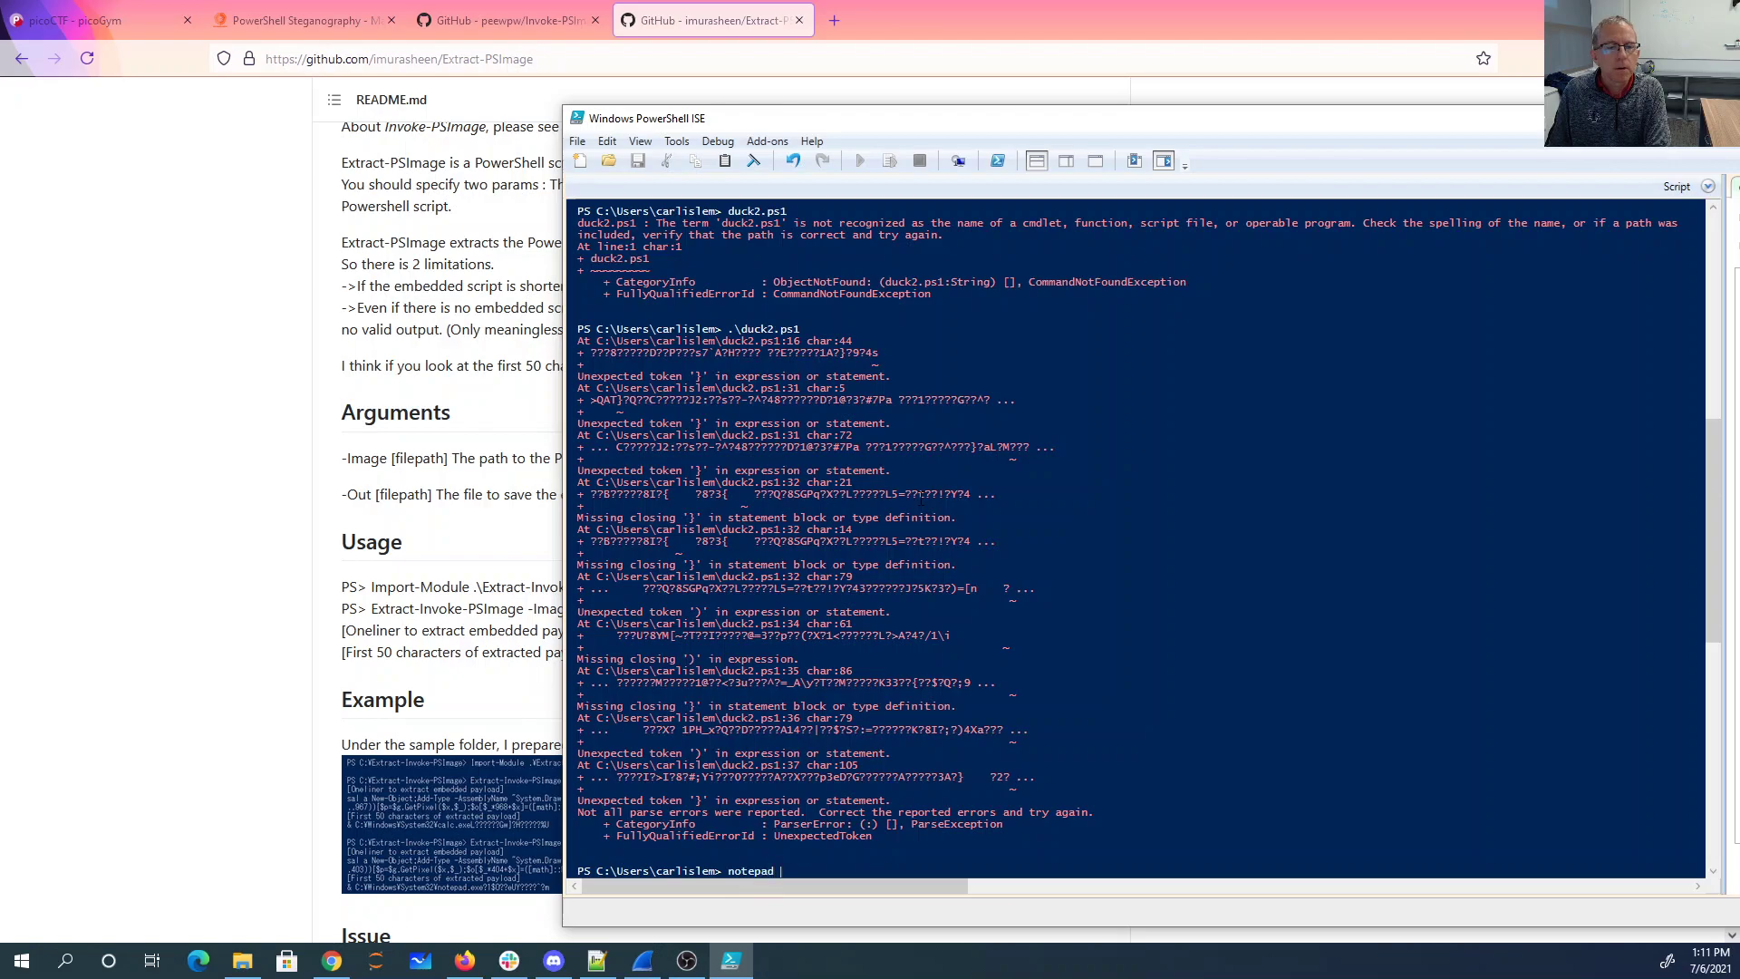
type("duck2.ps1")
key("Return")
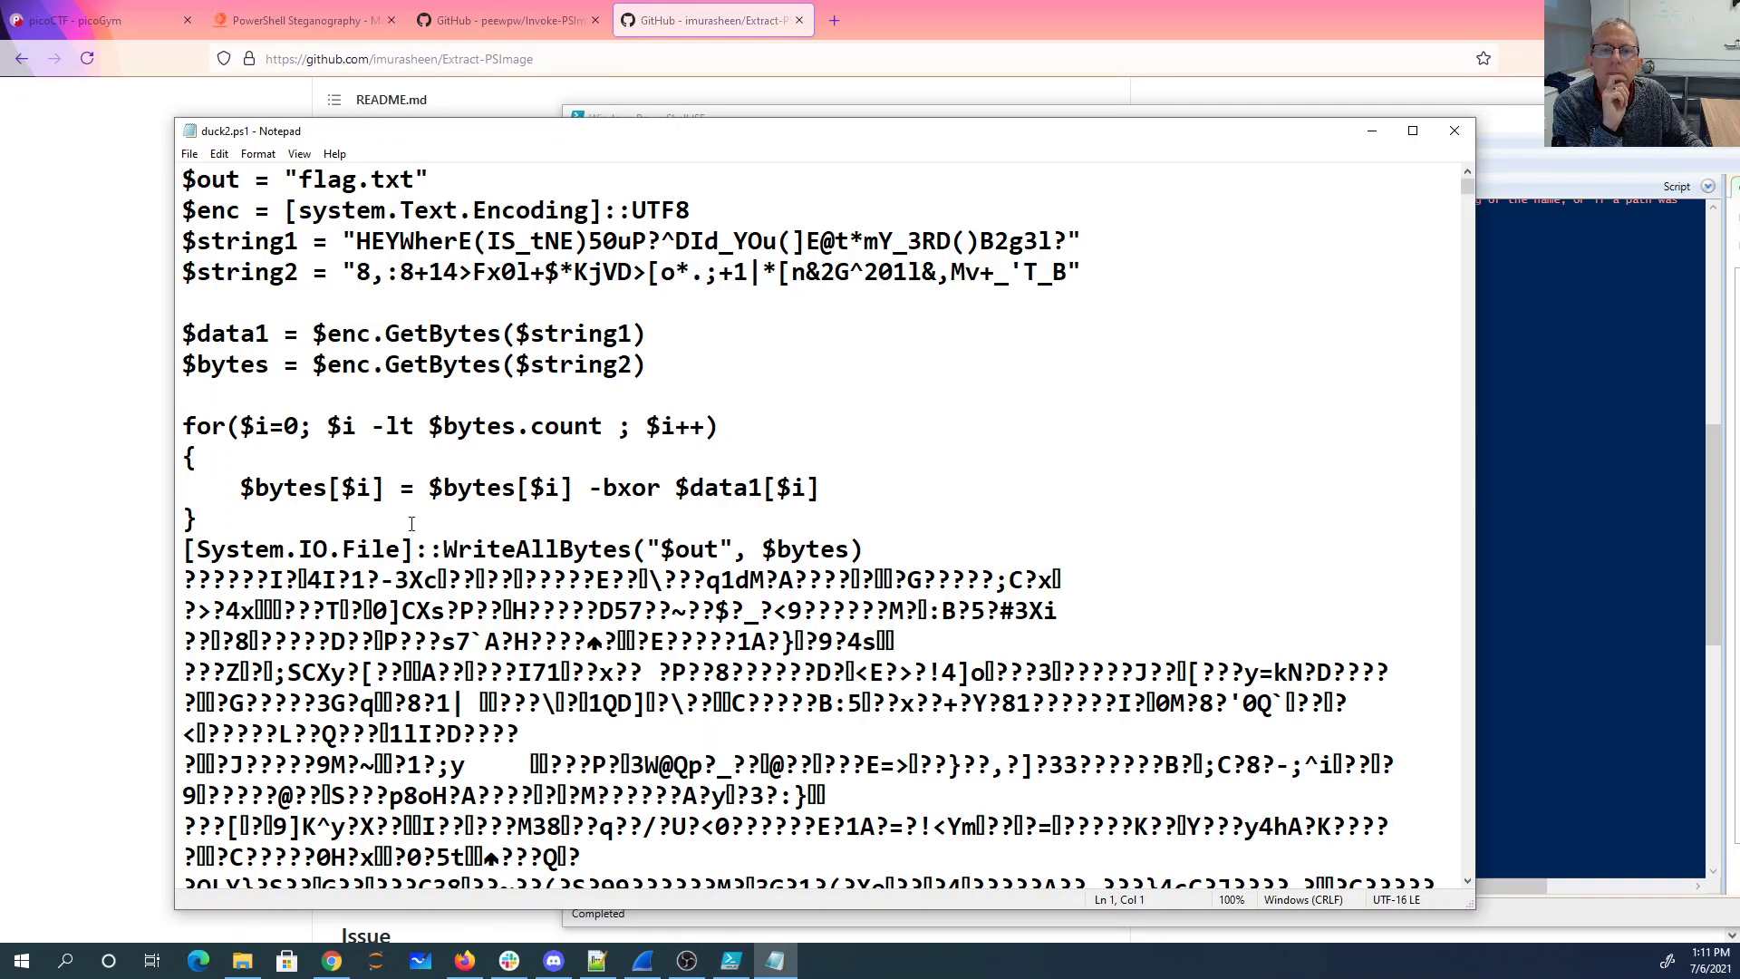
left_click(878, 550)
key("ctrl+shift+Home")
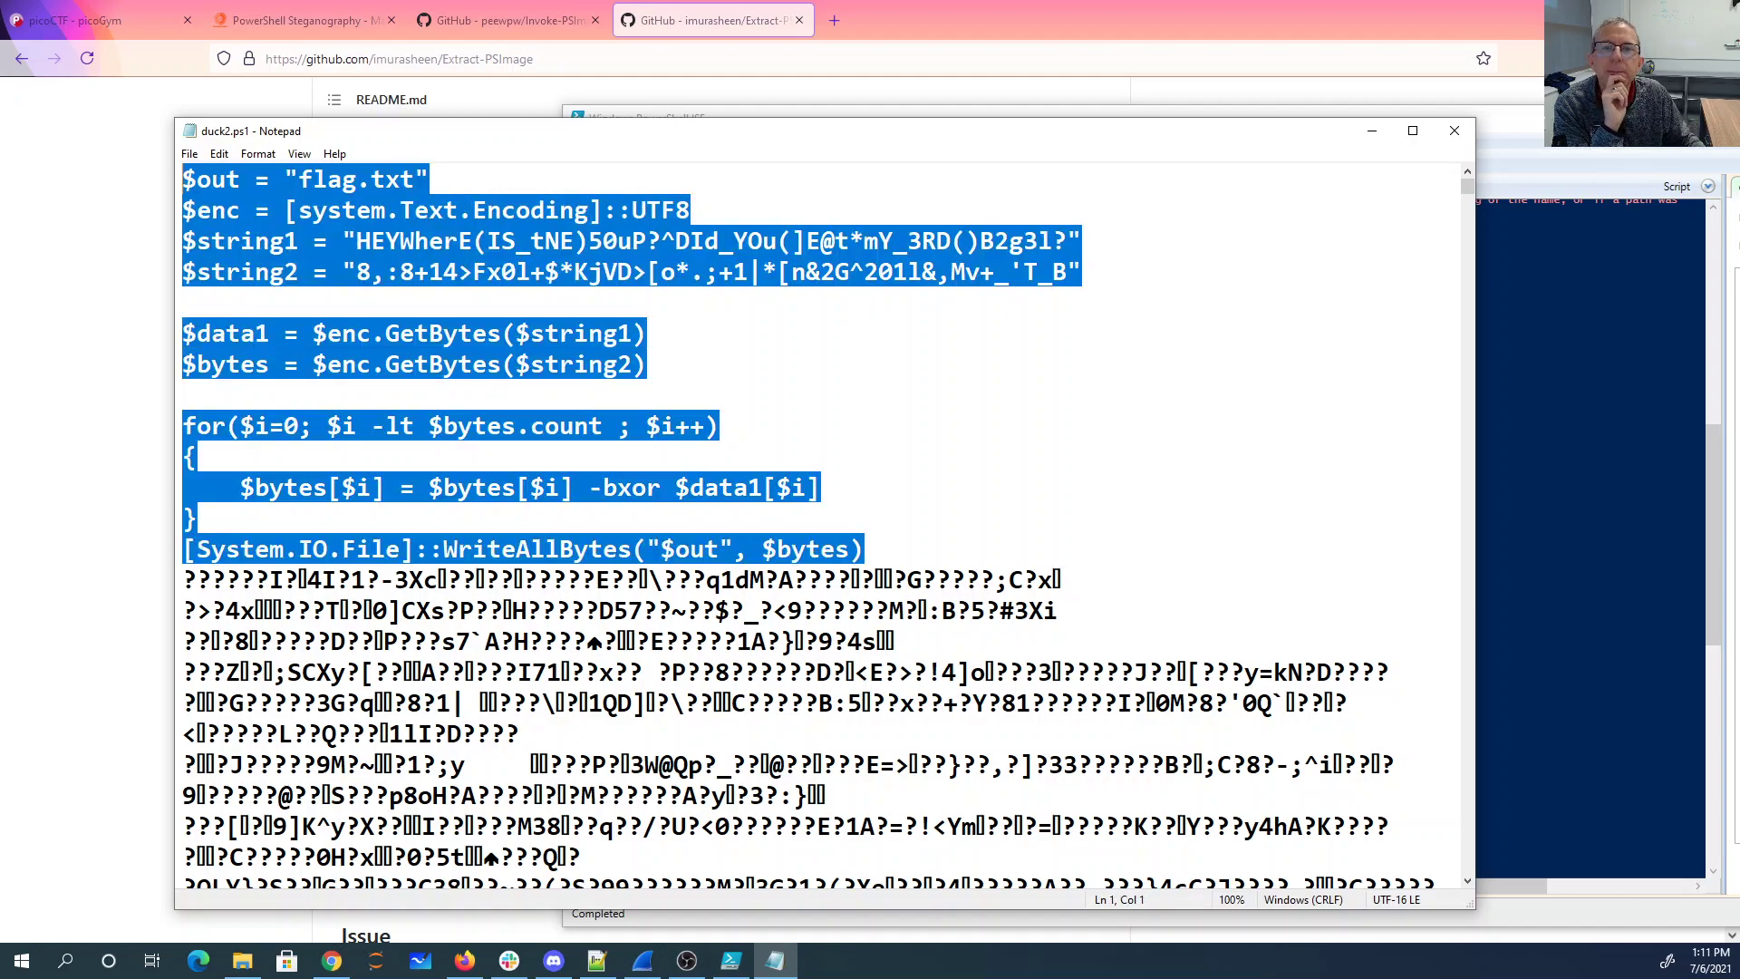
right_click(364, 174)
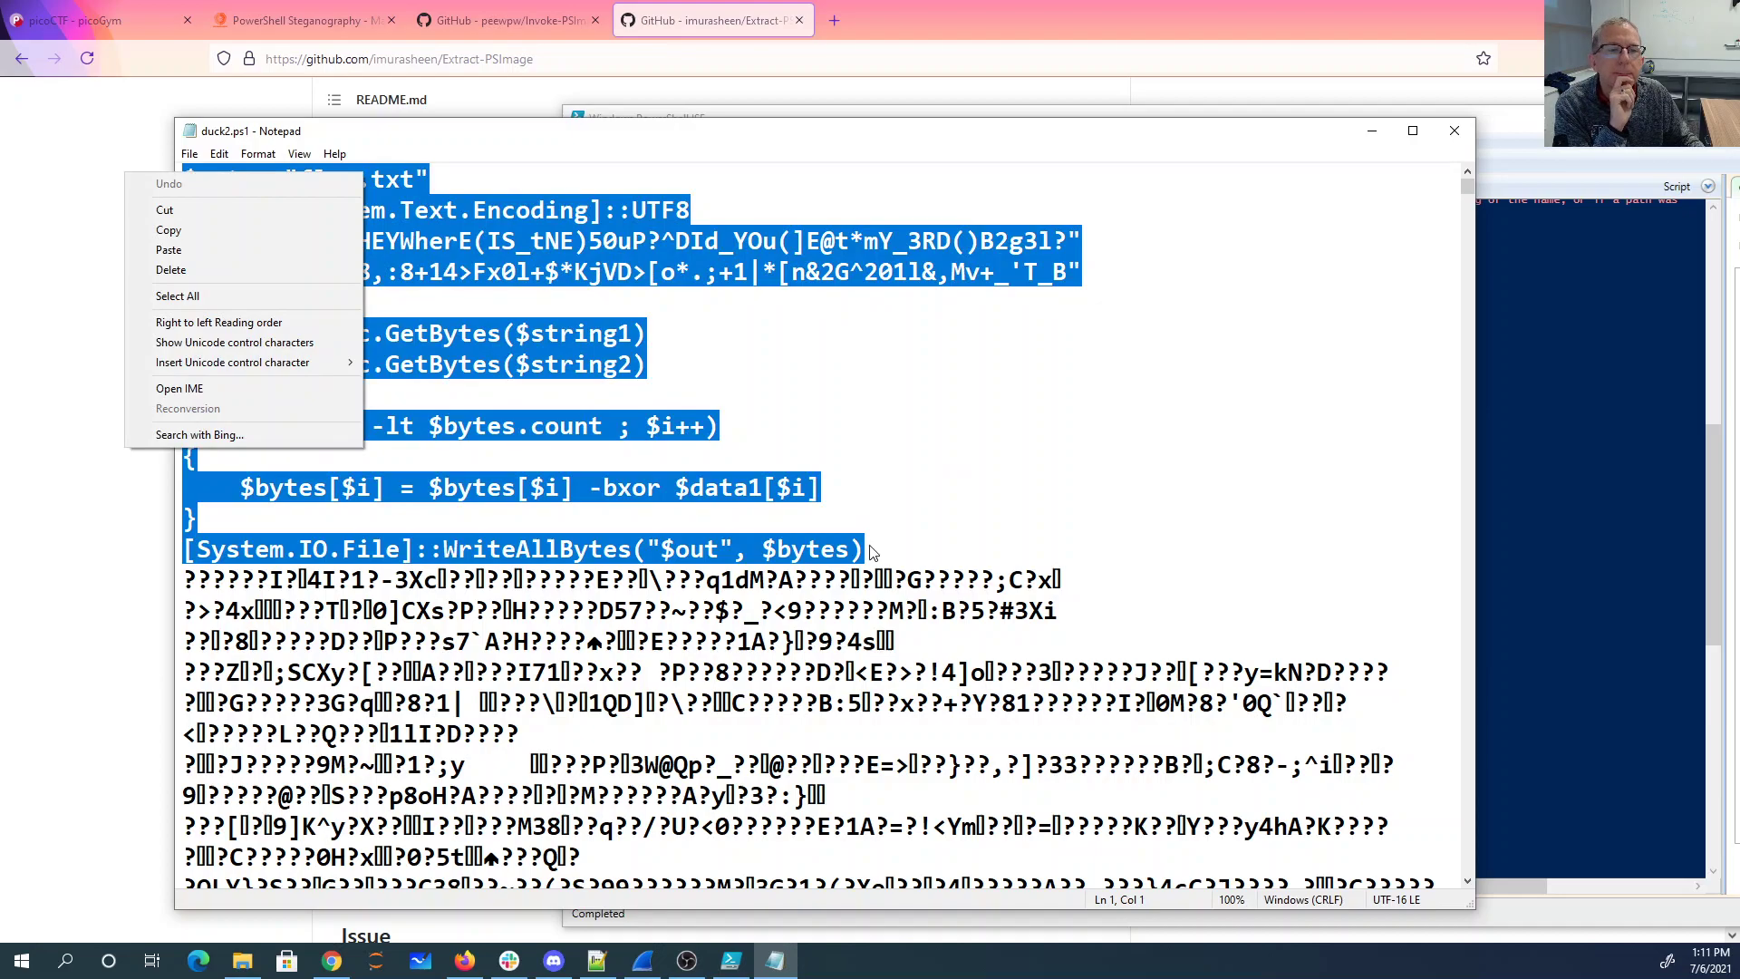
left_click(186, 230)
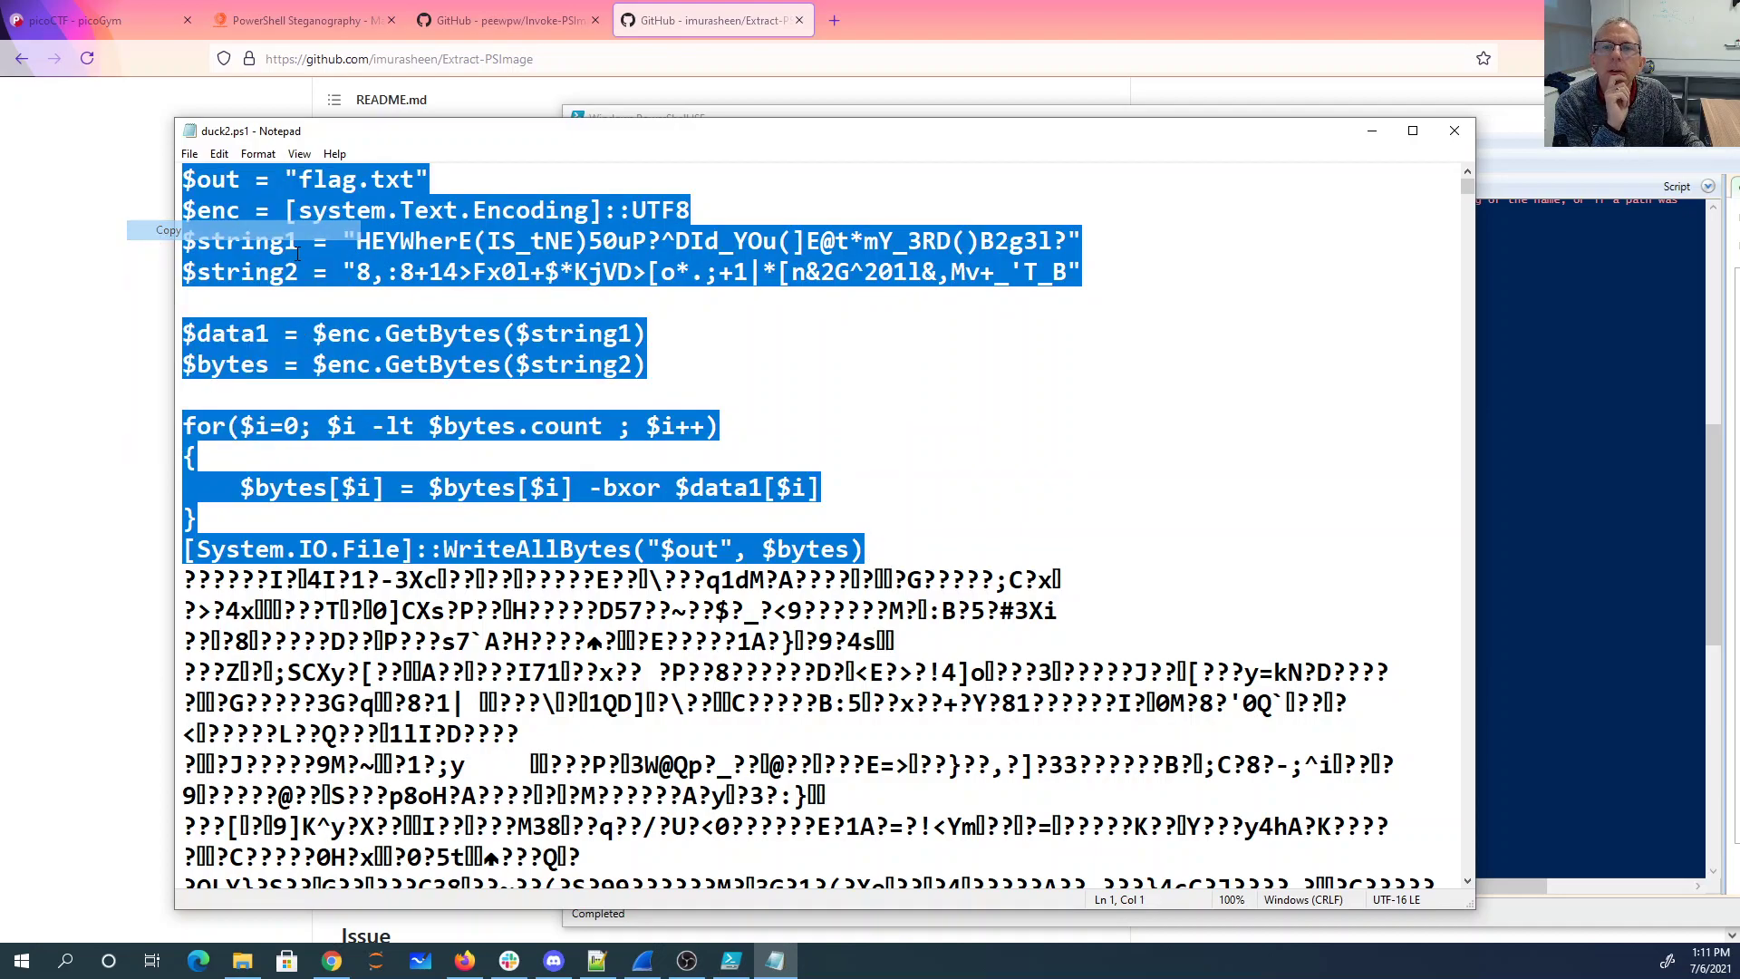
left_click(1588, 379)
Step: Run the pasted decoding script in the console, then print flag.txt with type flag.txt
right_click(777, 408)
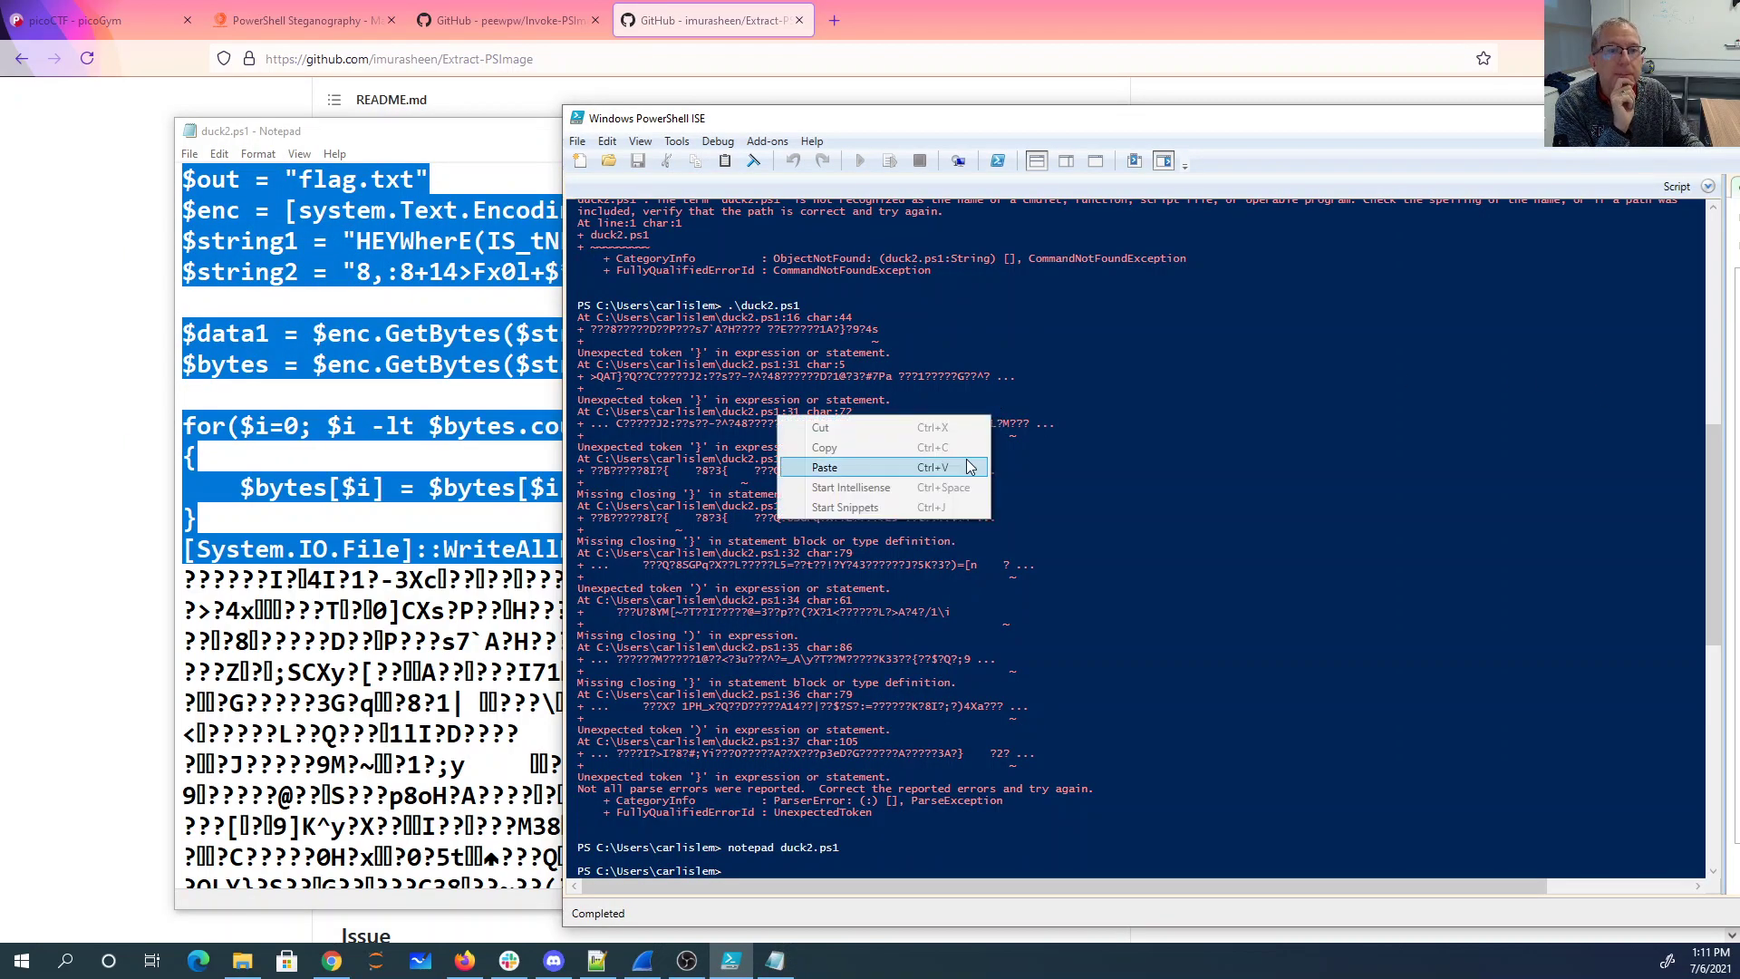
left_click(967, 464)
key("Return")
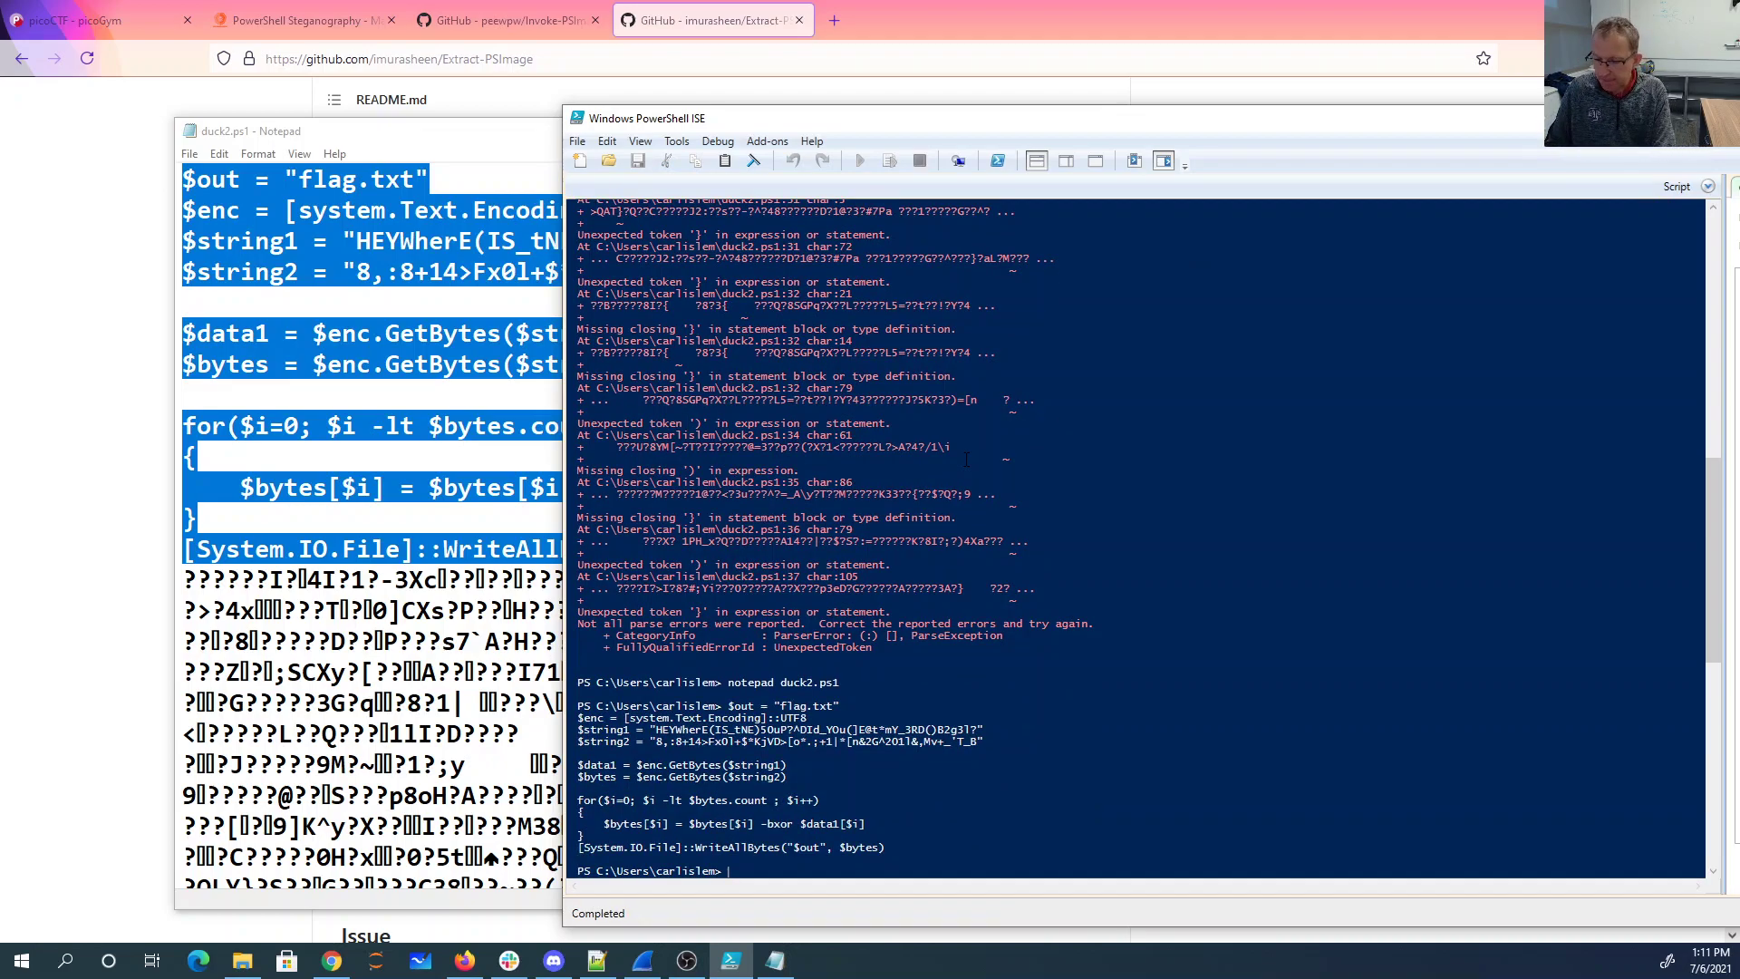
type("type flag.txt")
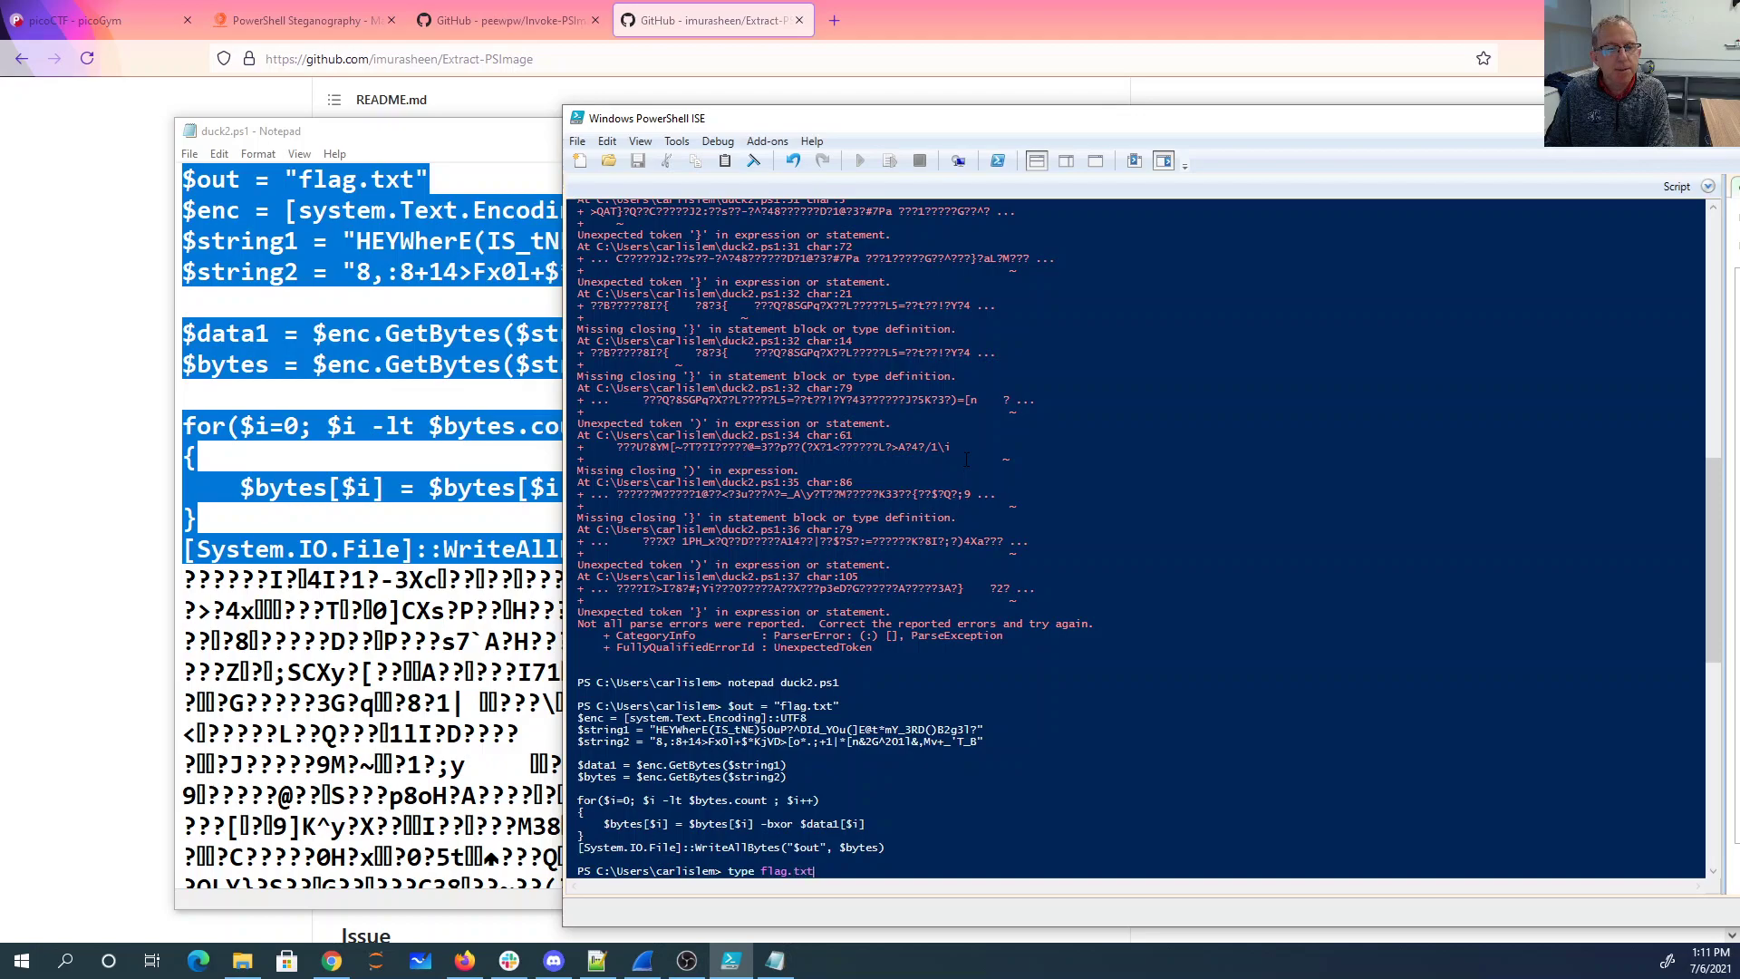
key("Return")
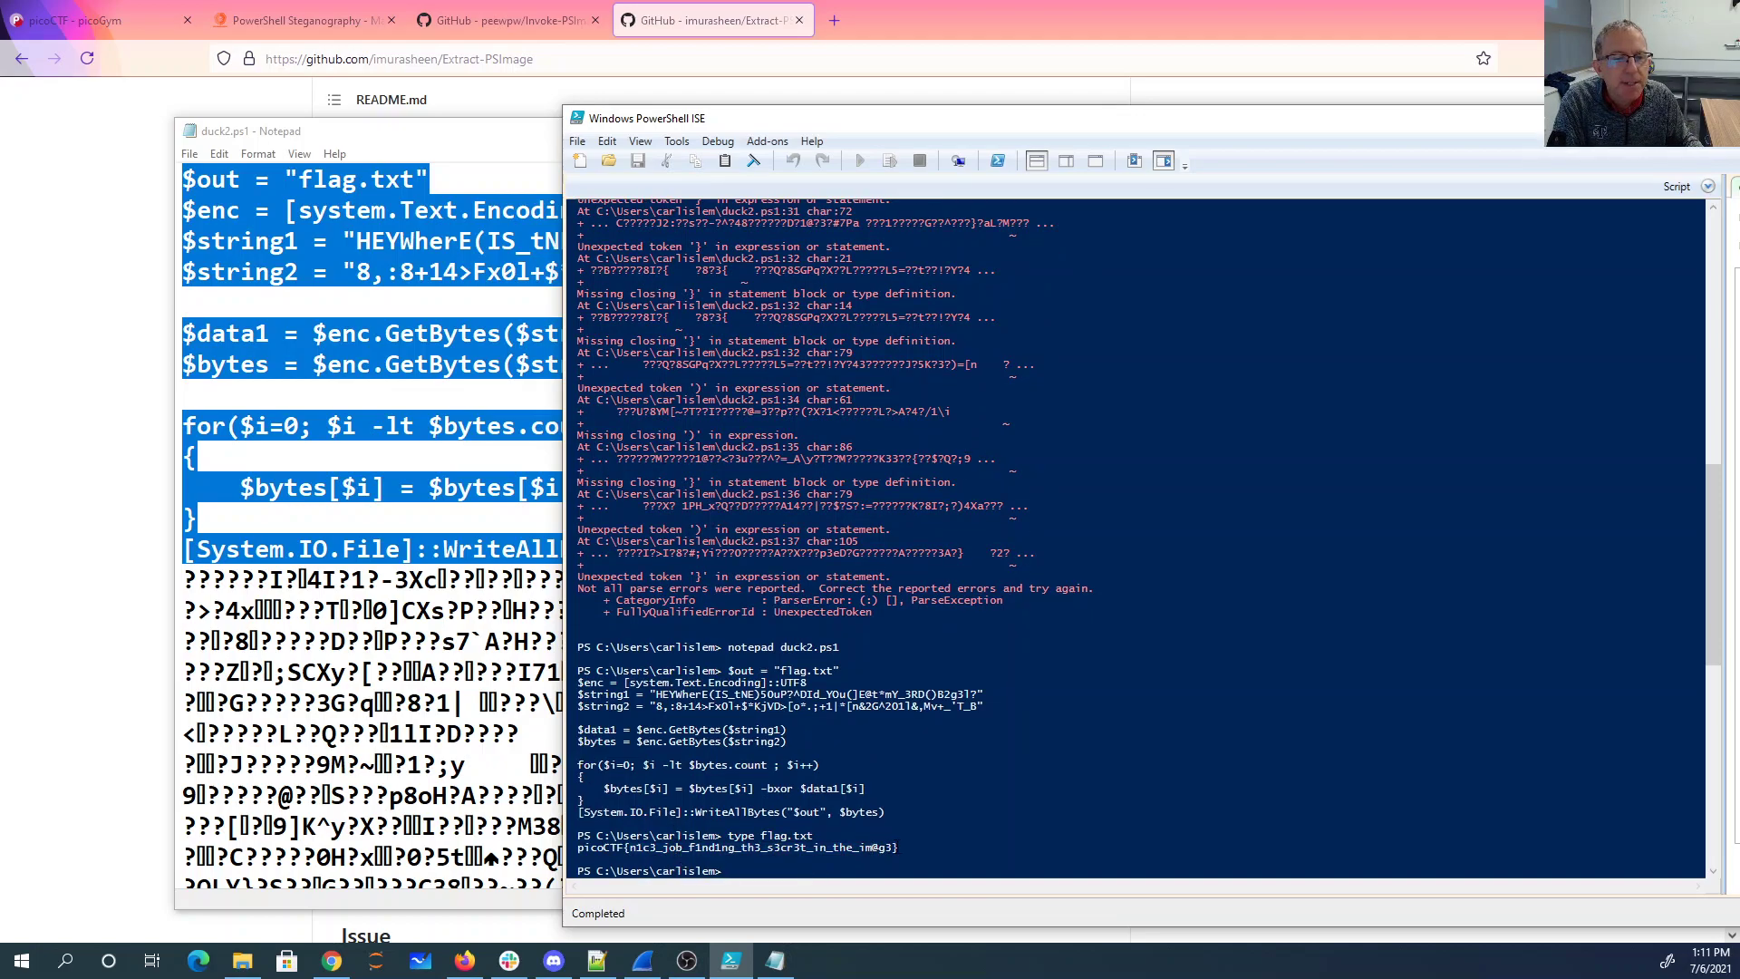
Step: Copy the printed picoCTF flag and paste it into the challenge page's flag field in Firefox
left_click_drag(902, 848, 576, 849)
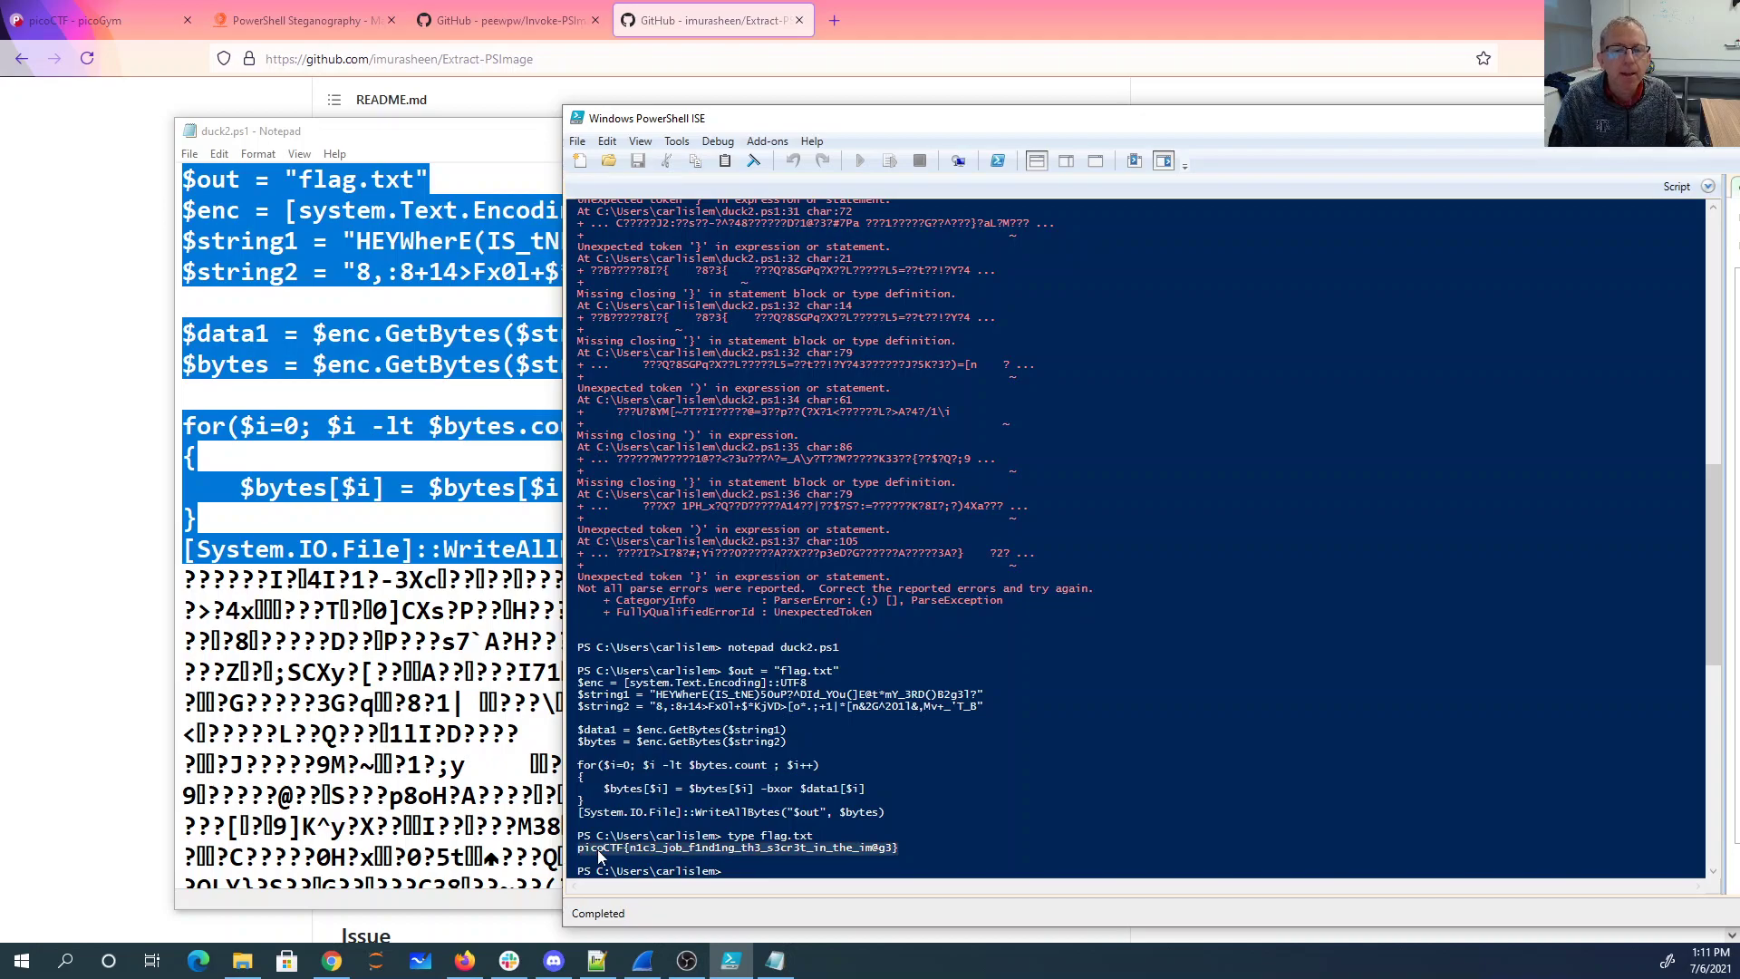
right_click(598, 856)
left_click(554, 772)
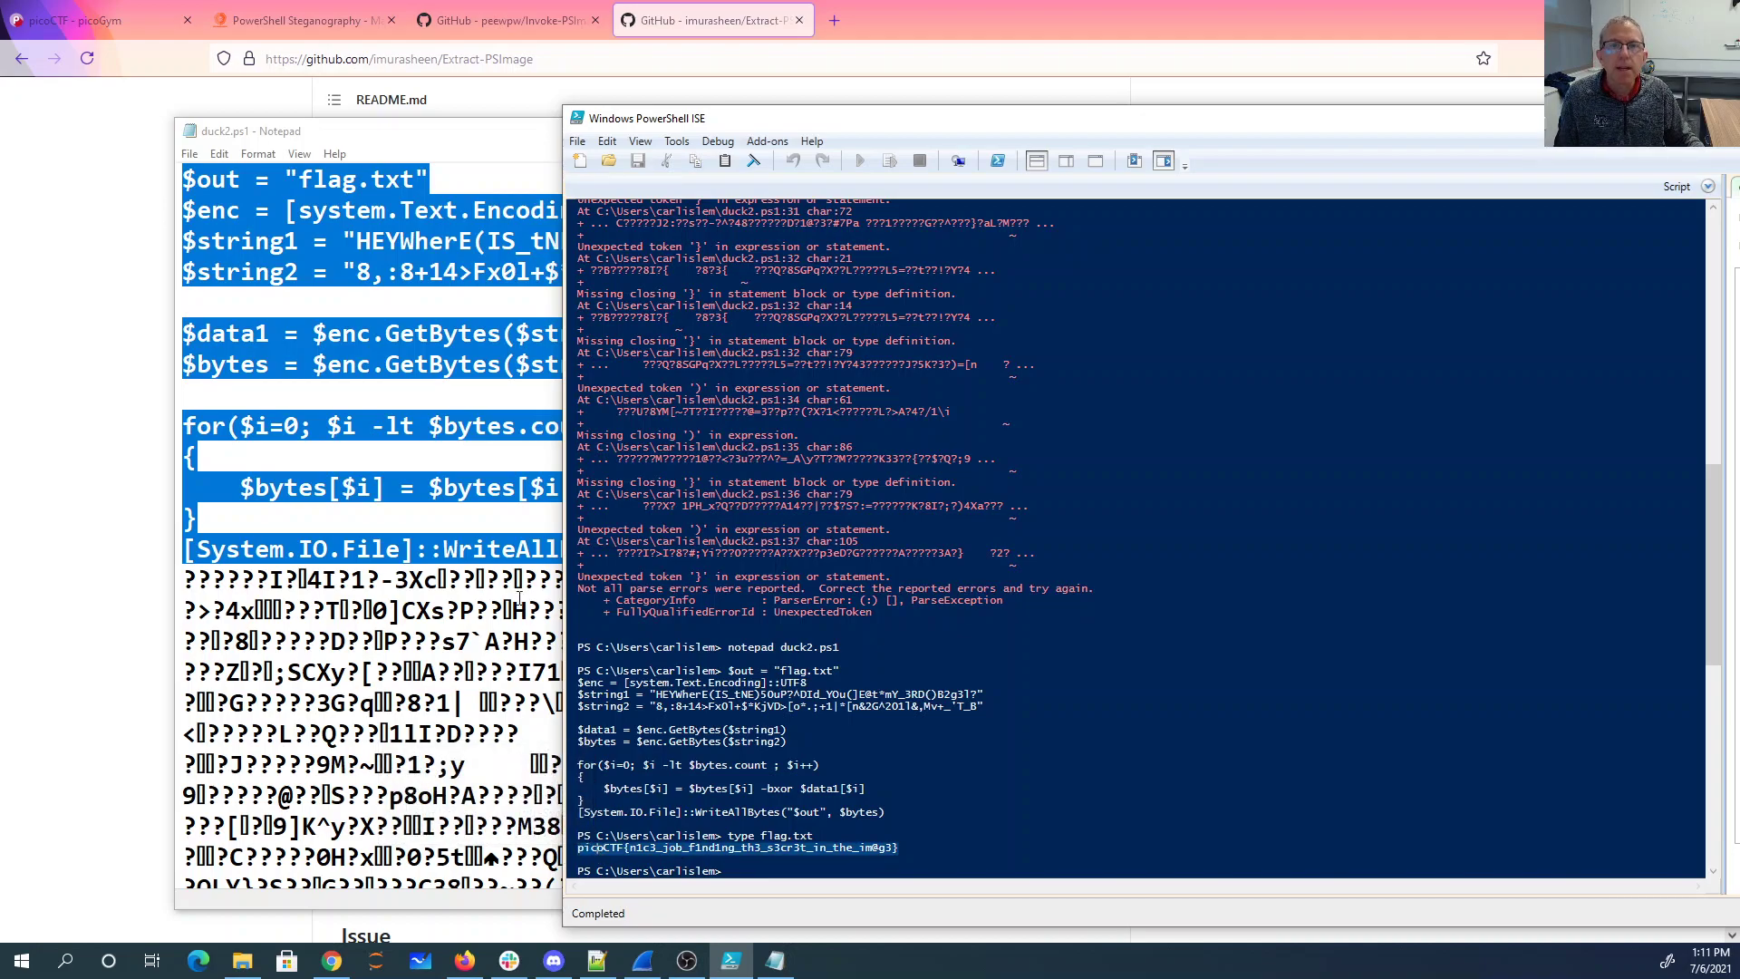
left_click(465, 960)
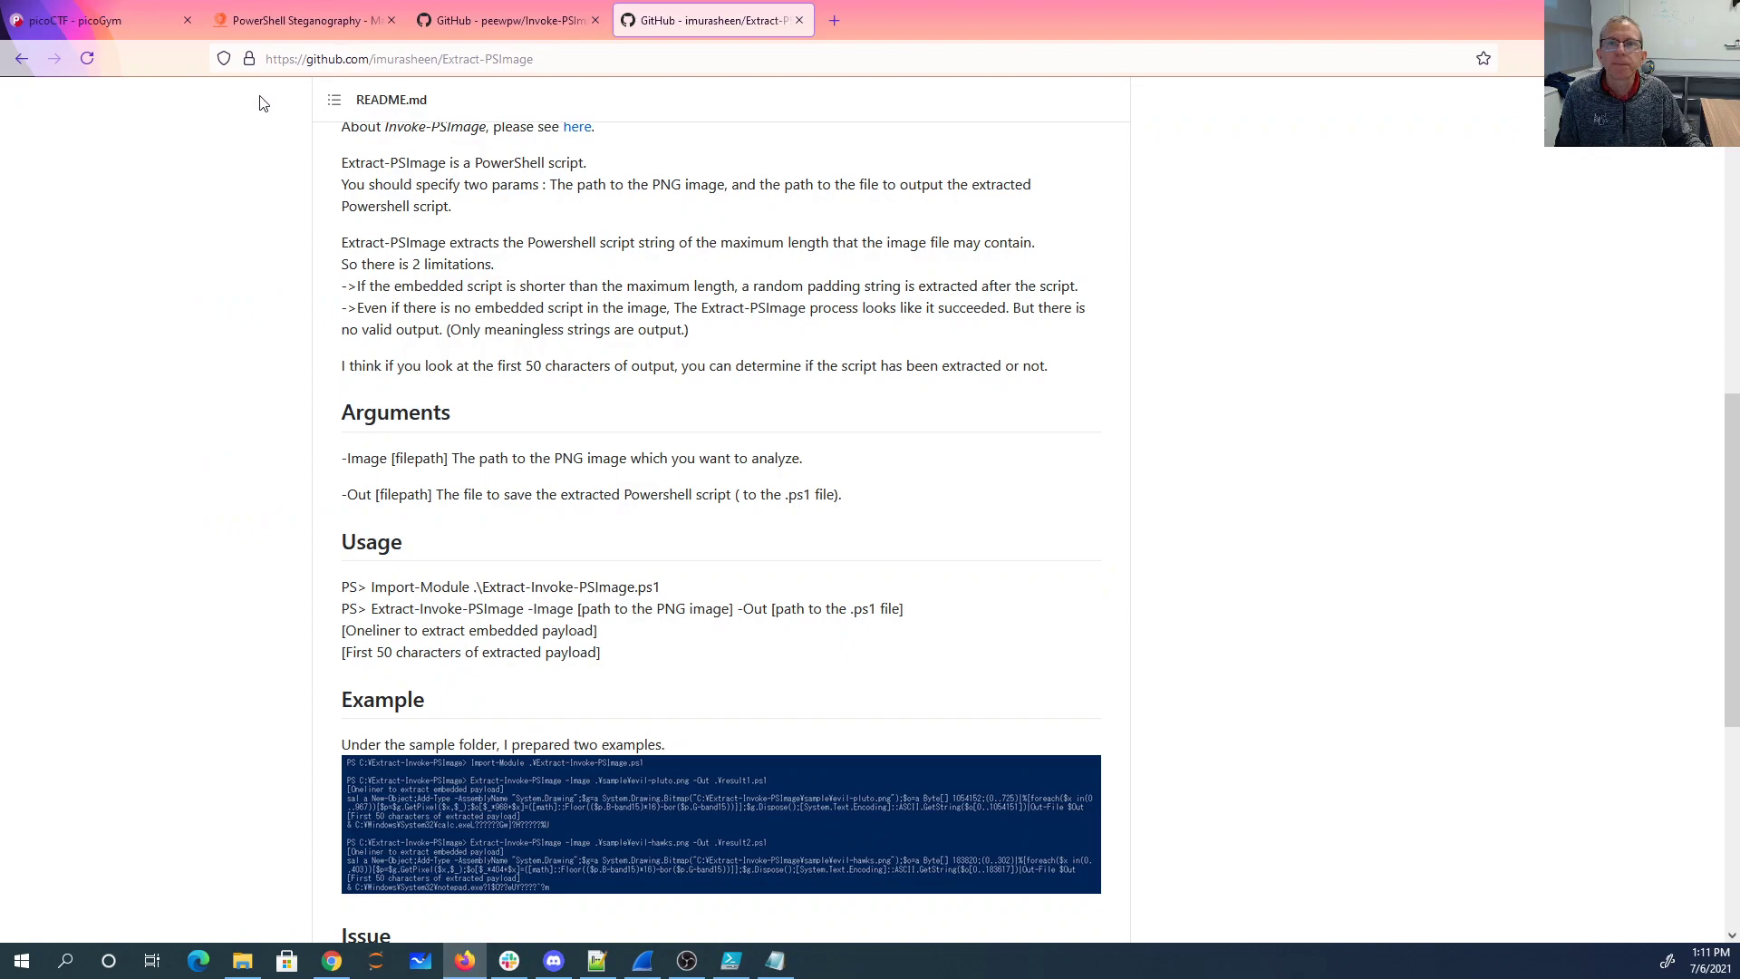
left_click(100, 20)
left_click(579, 721)
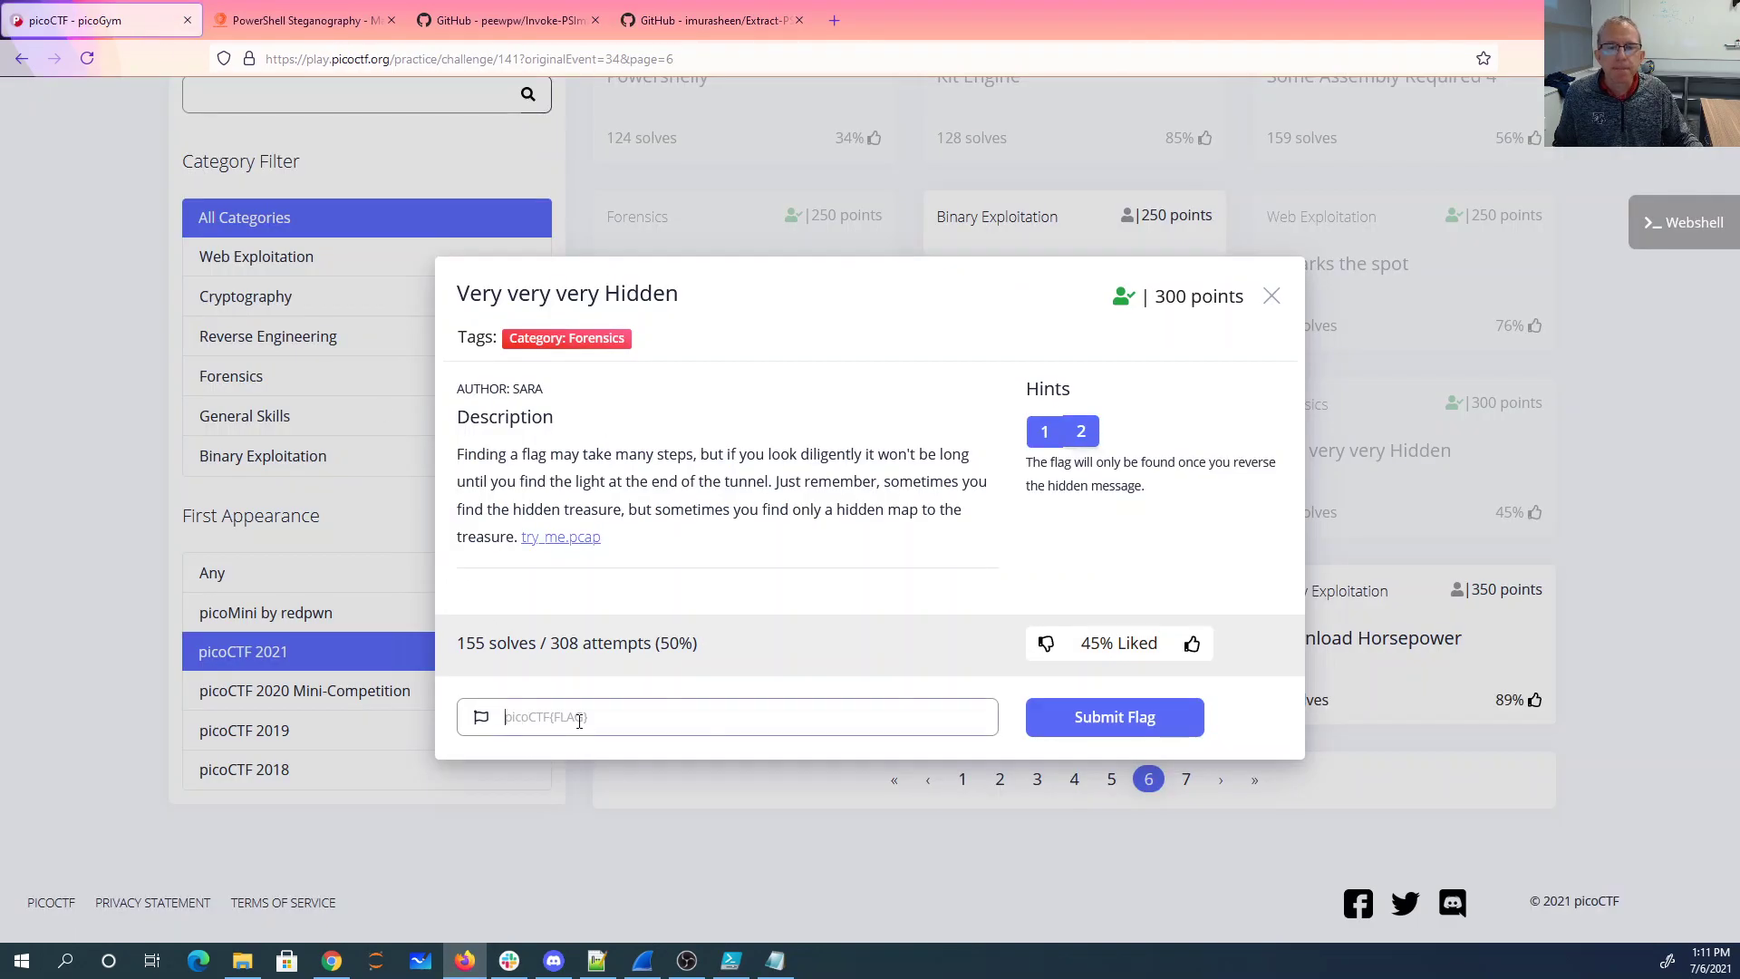
key("ctrl+v")
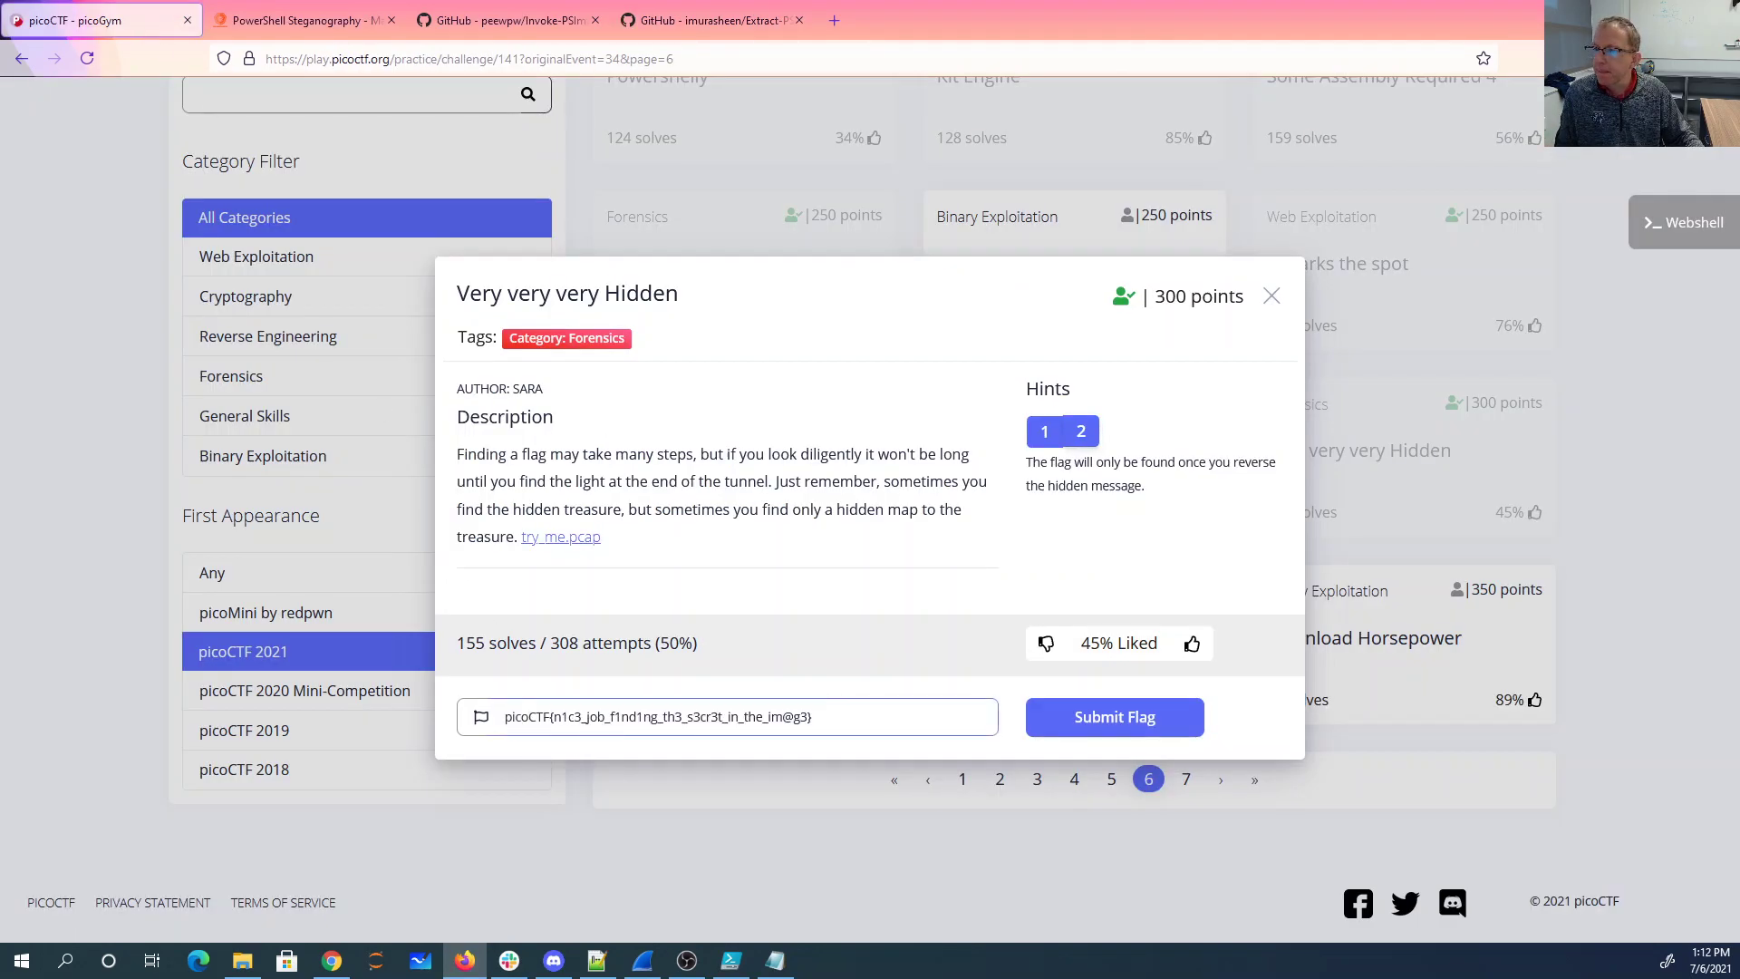